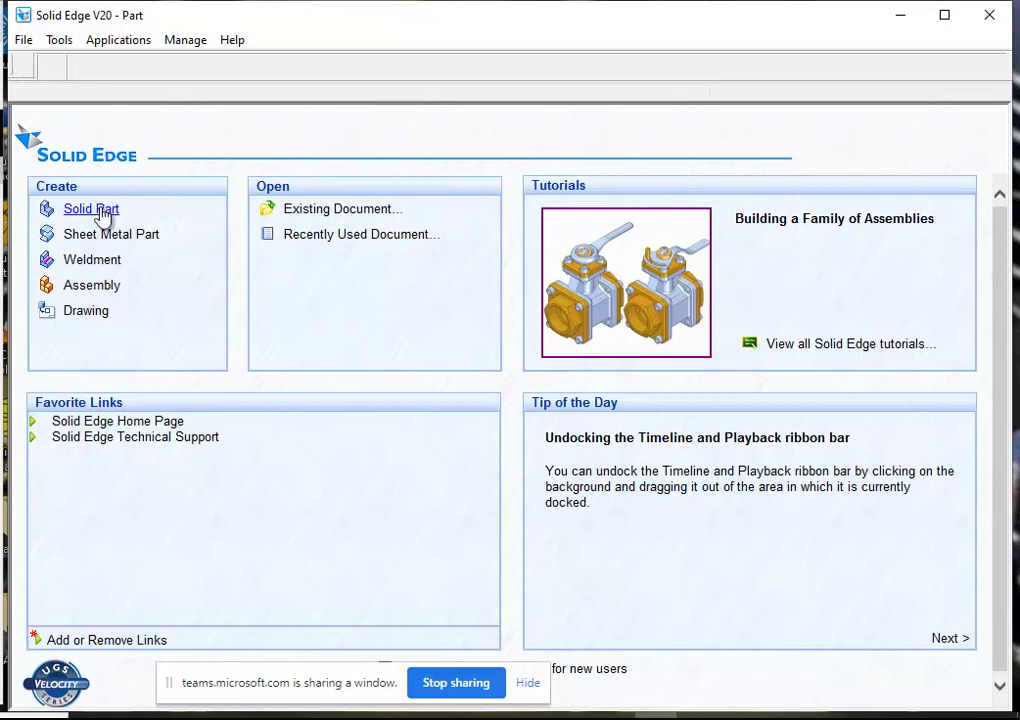
# - Create a new solid part and start a Revolved Protrusion sketch on the Front (xz) reference plane
pyautogui.click(100, 208)
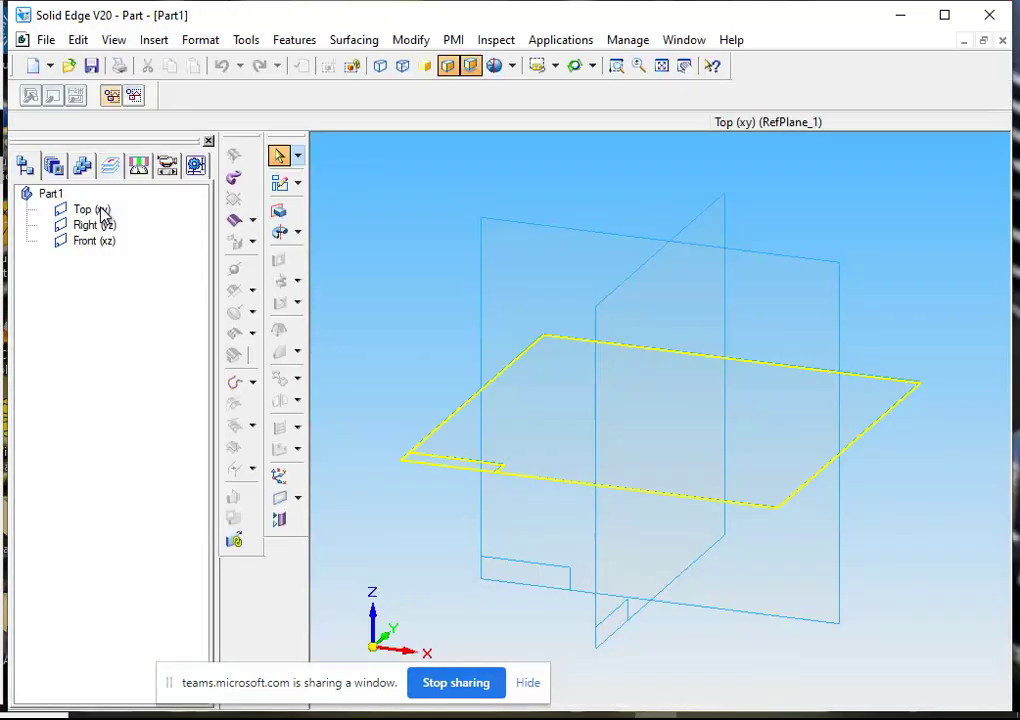
pyautogui.moveTo(102, 214); pyautogui.dragTo(124, 272)
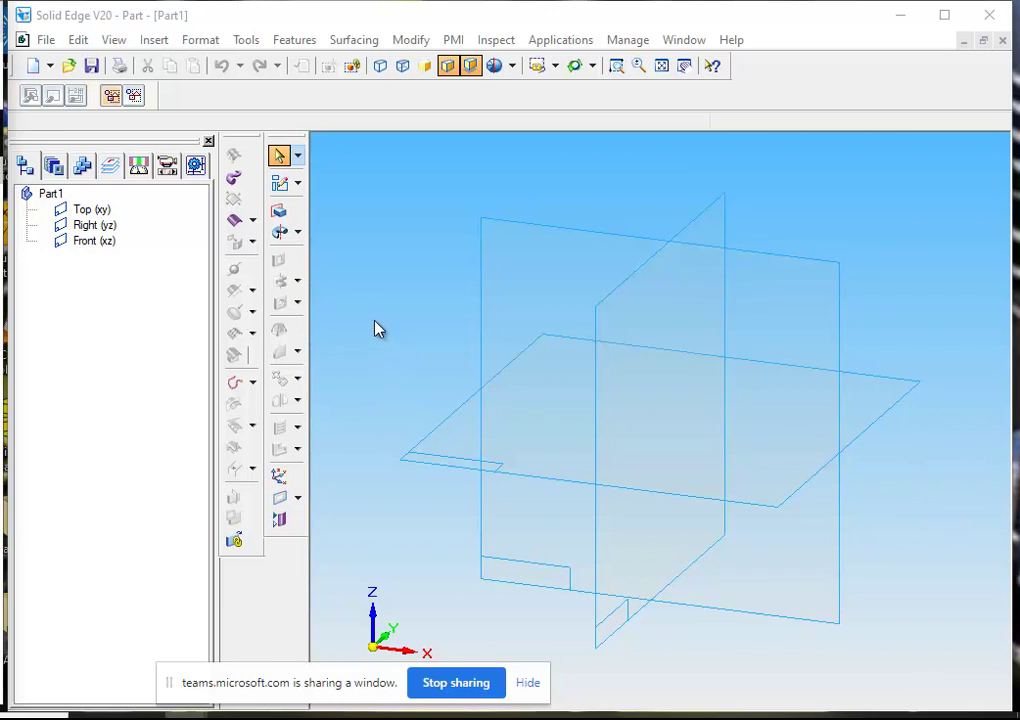
pyautogui.click(302, 241)
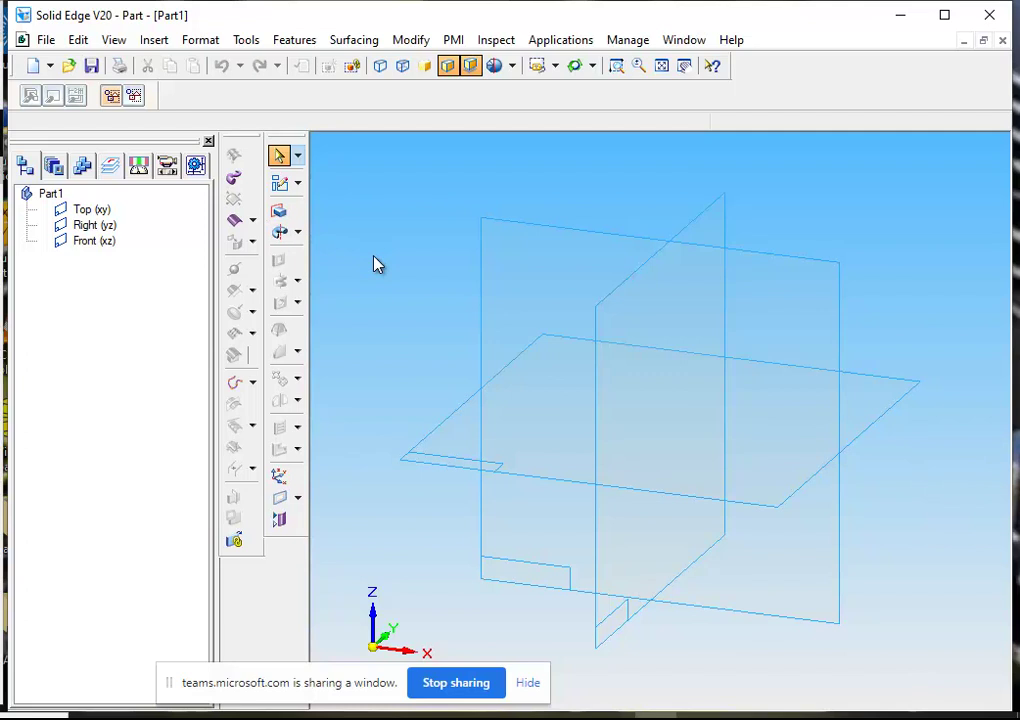
pyautogui.click(280, 231)
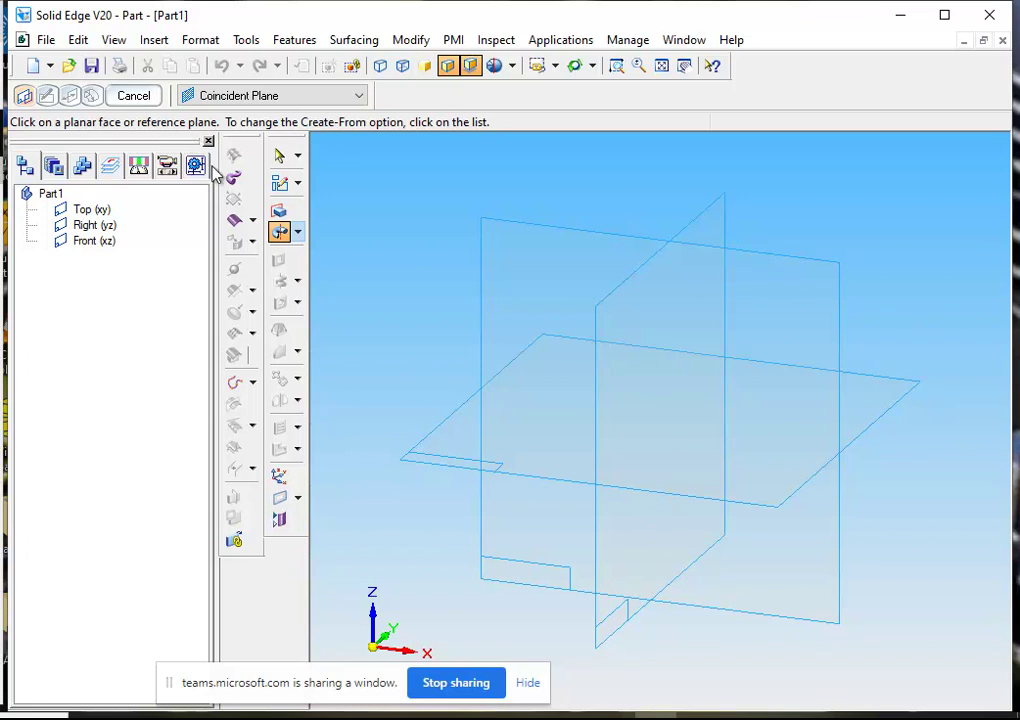
pyautogui.click(483, 309)
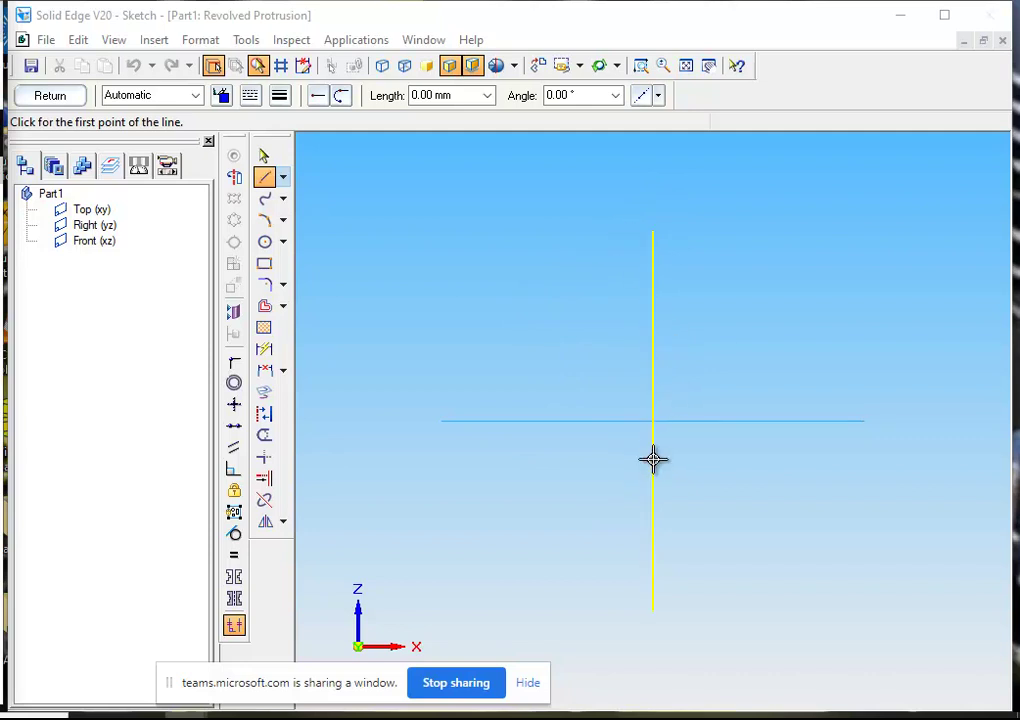
# - Draw a line about 57 mm long along the sketch's vertical reference, starting below its upper end
pyautogui.click(652, 237)
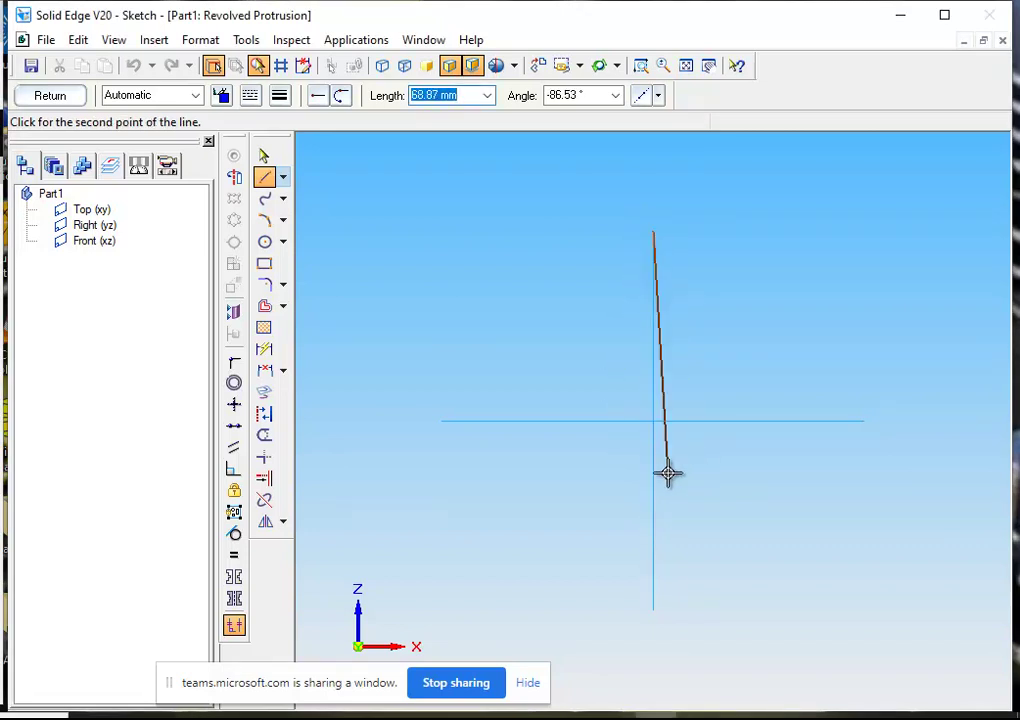
pyautogui.press('Escape')
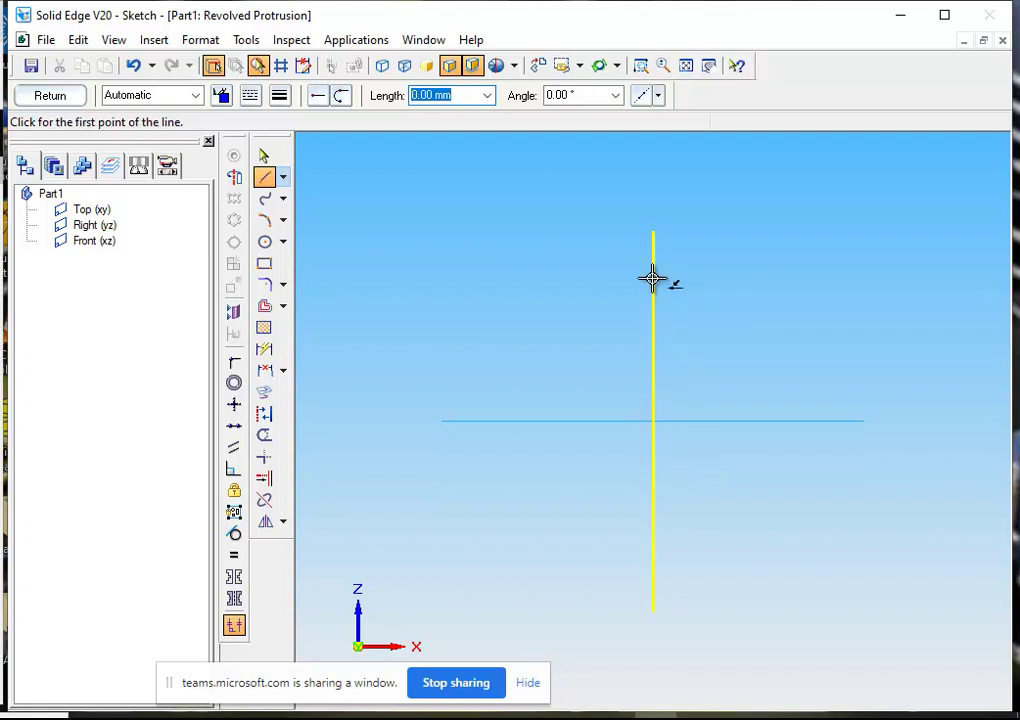
pyautogui.click(653, 278)
pyautogui.click(653, 478)
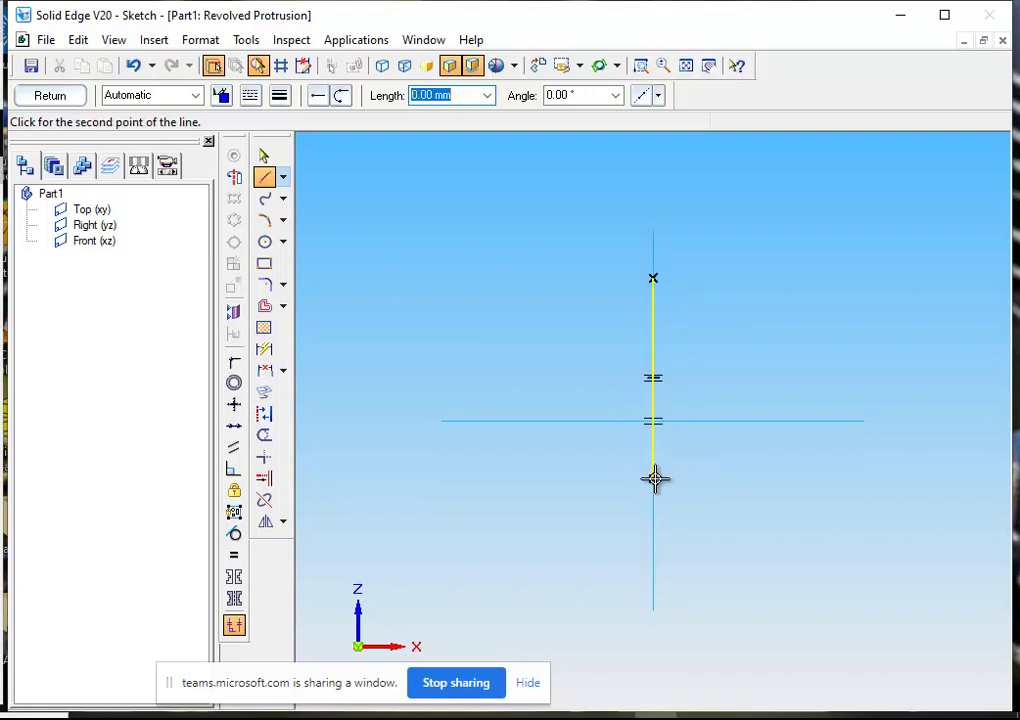
pyautogui.press('Escape')
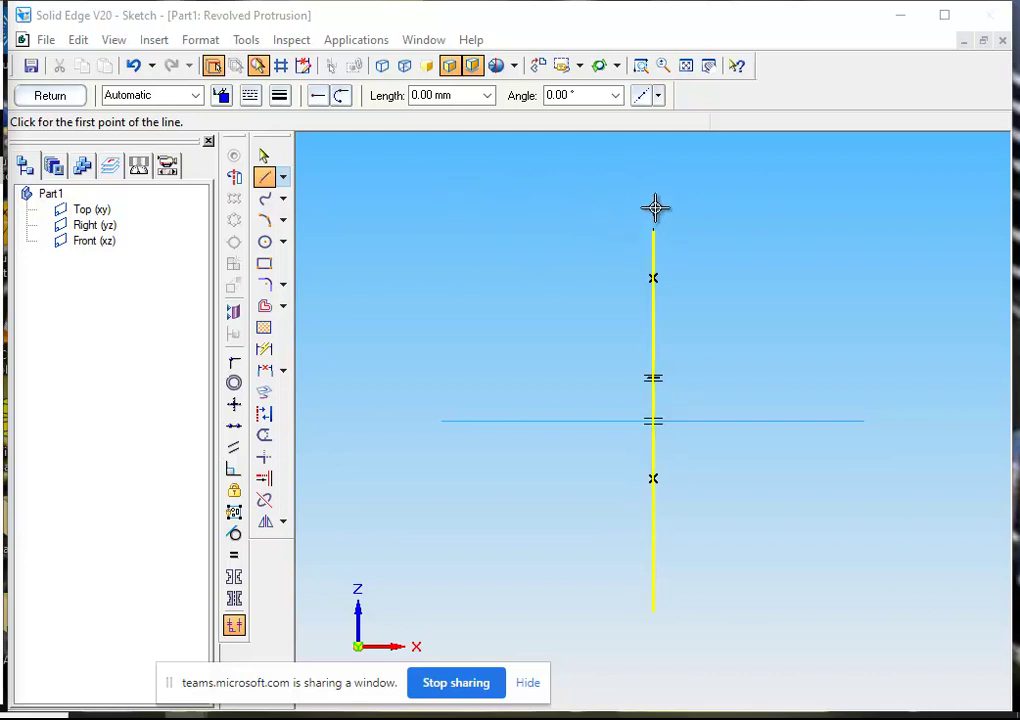
# - Draw a short horizontal line outward from above the vertical reference and continue it with a tangent three-point arc of about 122 mm radius
pyautogui.click(652, 150)
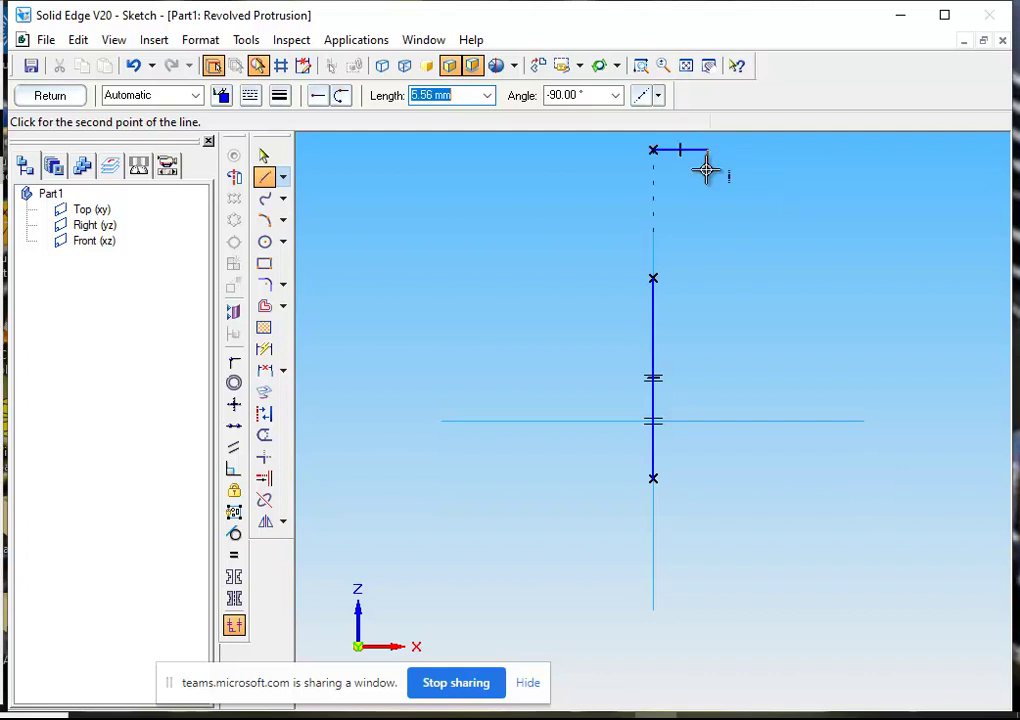
pyautogui.click(708, 152)
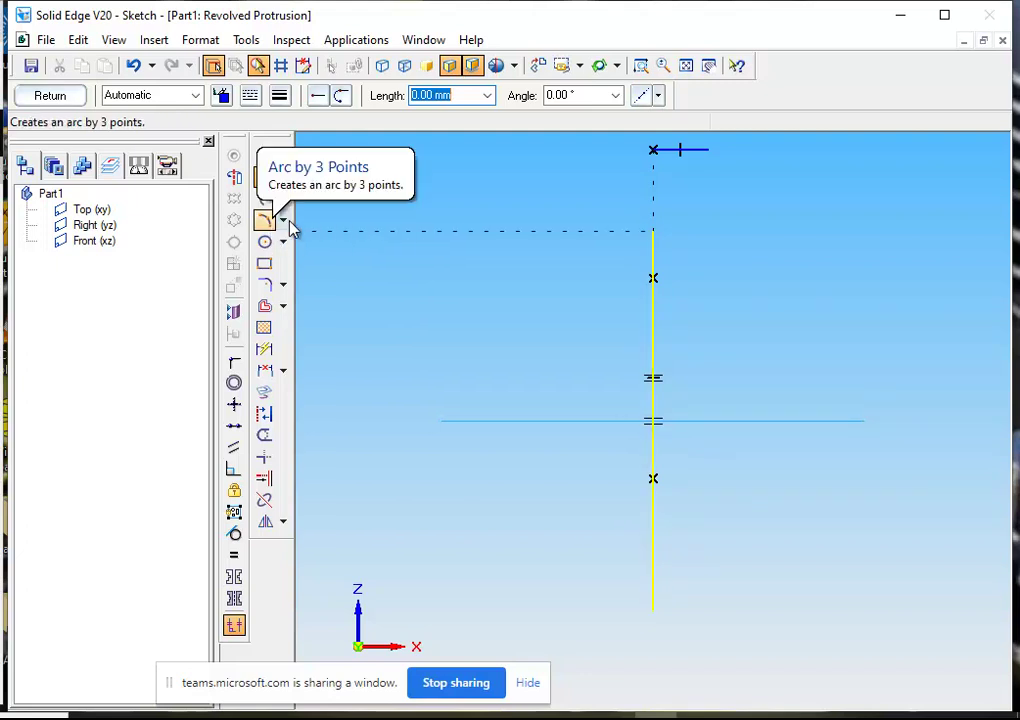
pyautogui.click(286, 225)
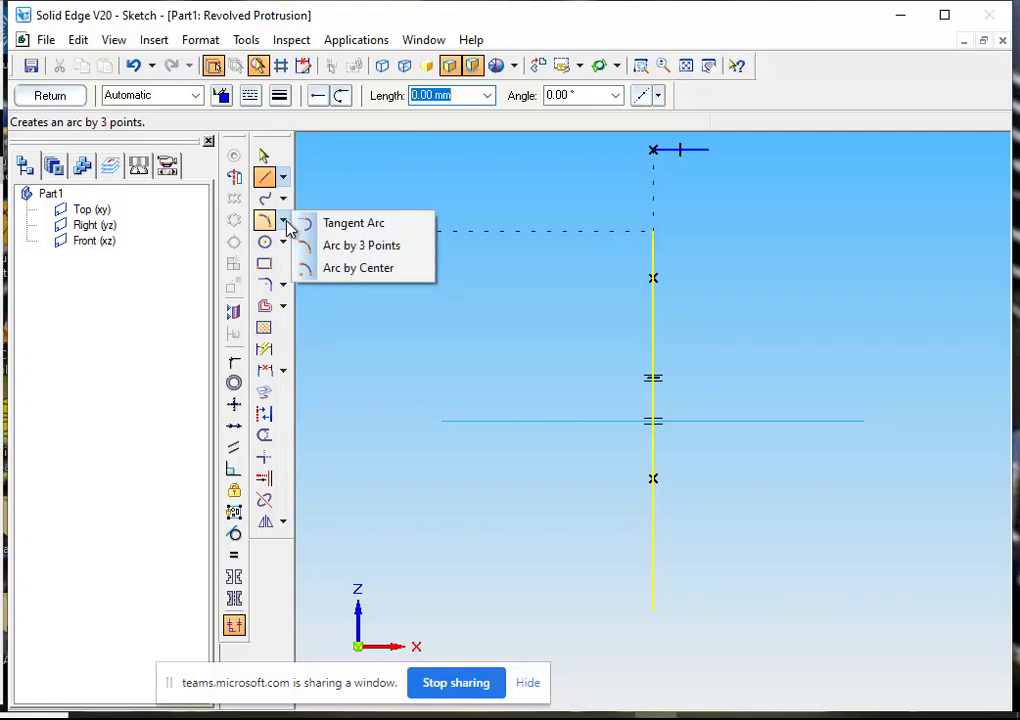
pyautogui.click(361, 248)
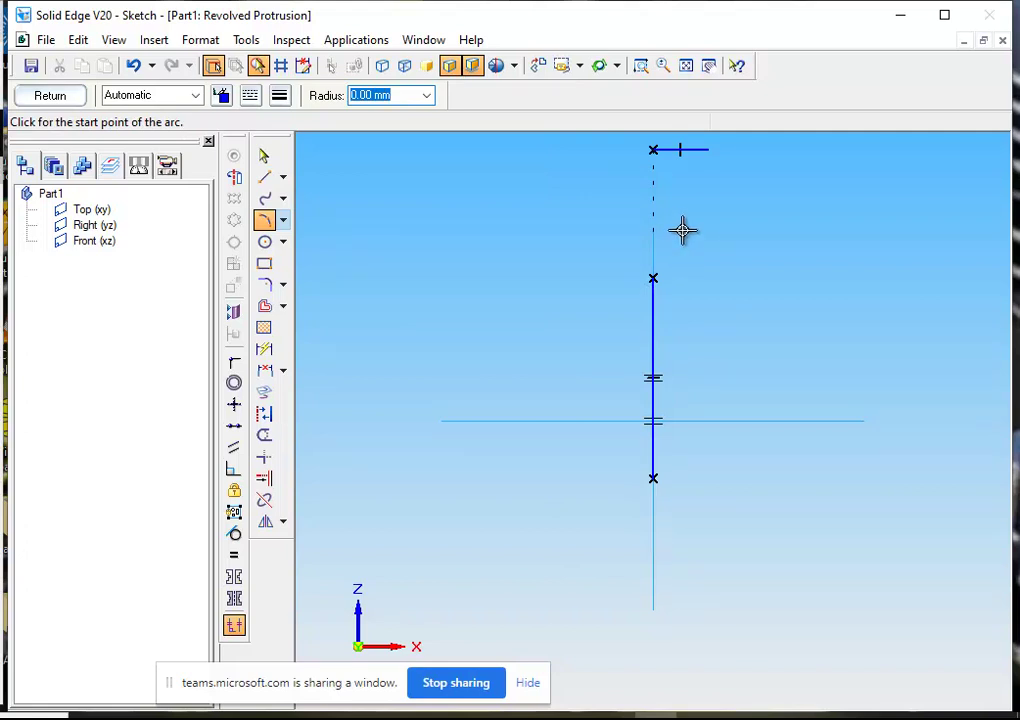
pyautogui.click(711, 150)
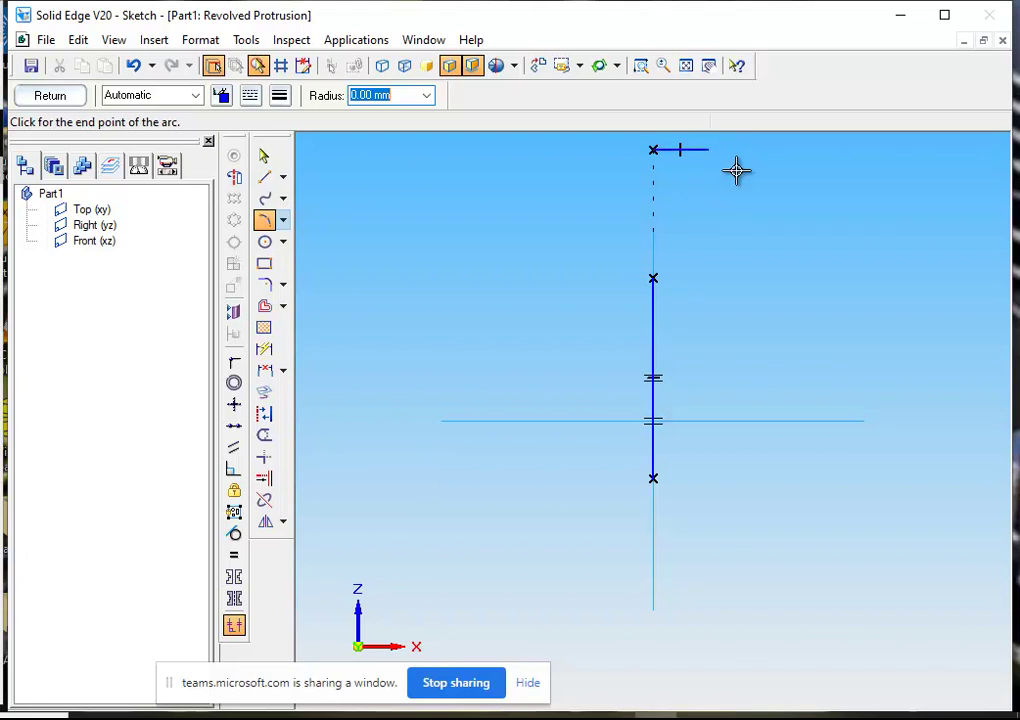
pyautogui.click(920, 207)
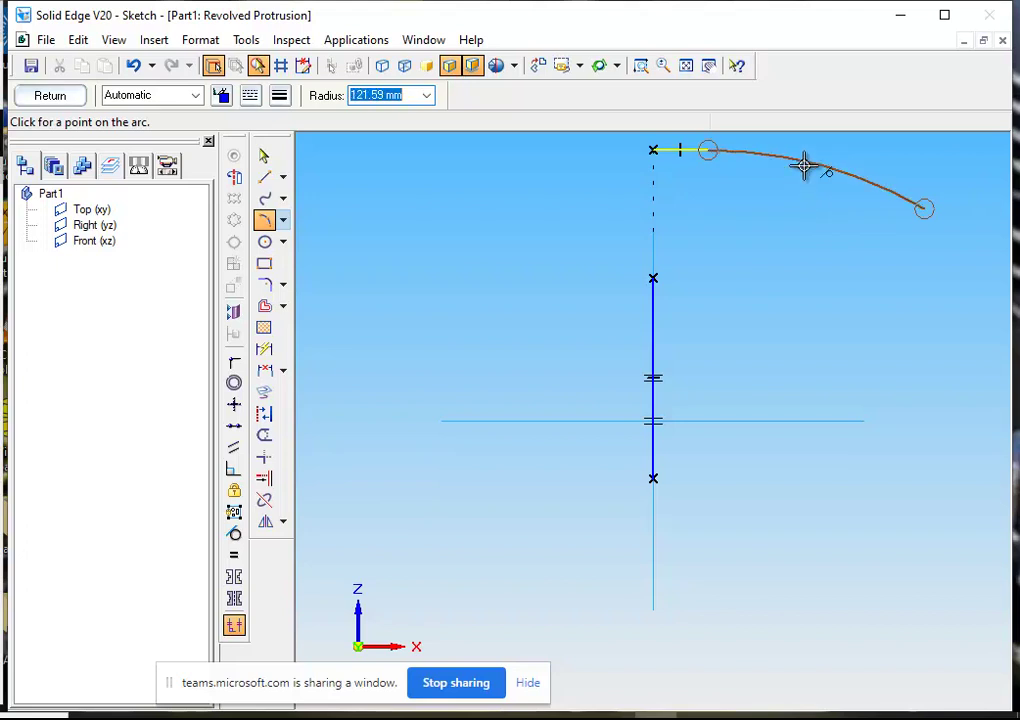
pyautogui.click(804, 165)
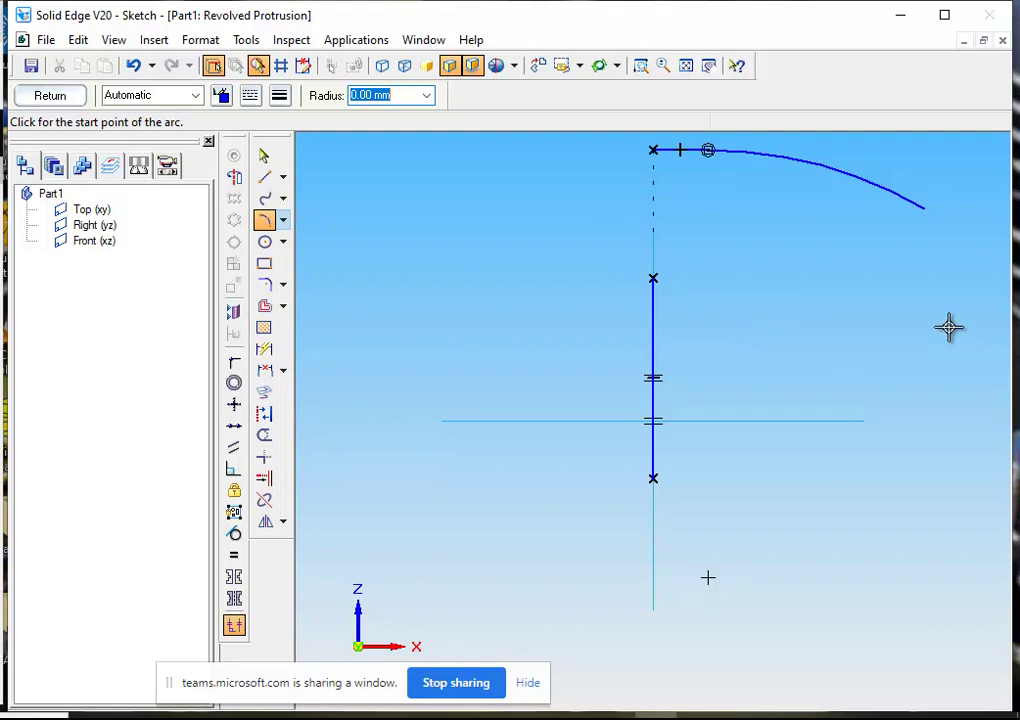
pyautogui.click(927, 212)
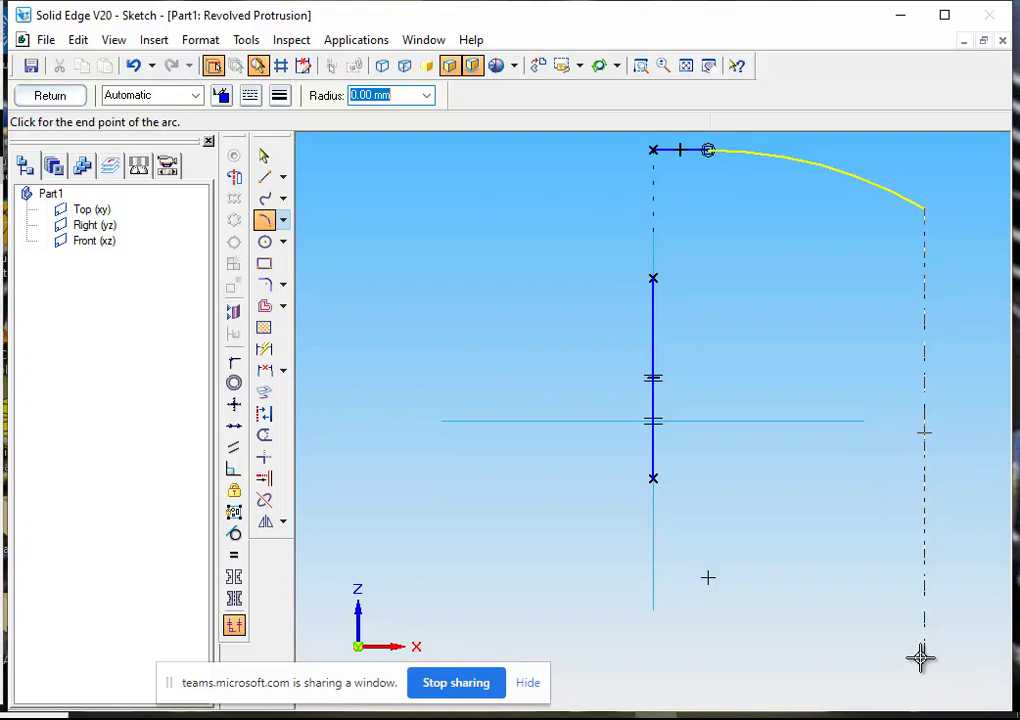
pyautogui.press('Escape')
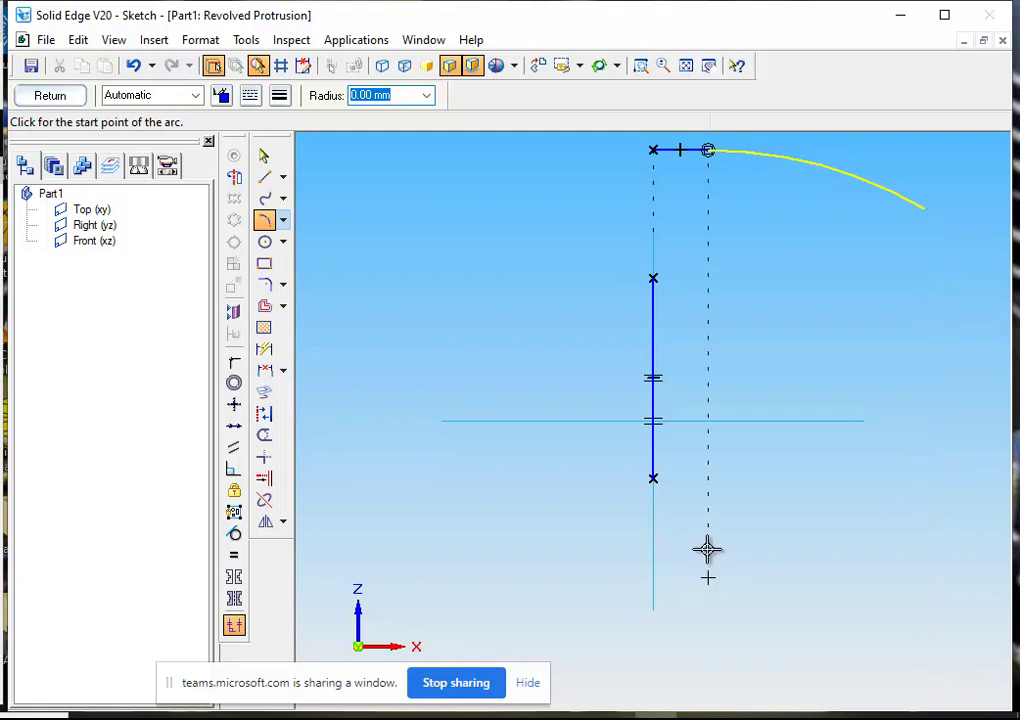
# - Close the profile with a vertical outer wall, short bottom edge, slanted inner wall, sloping inner roof and short vertical line on the vertical reference
pyautogui.click(265, 180)
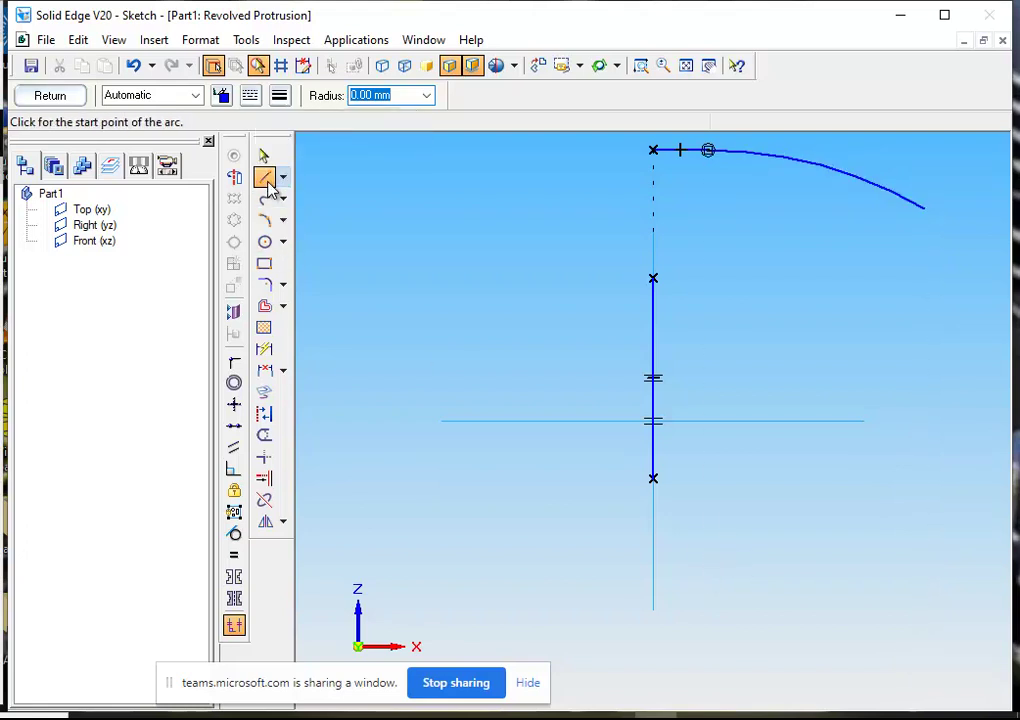
pyautogui.click(925, 210)
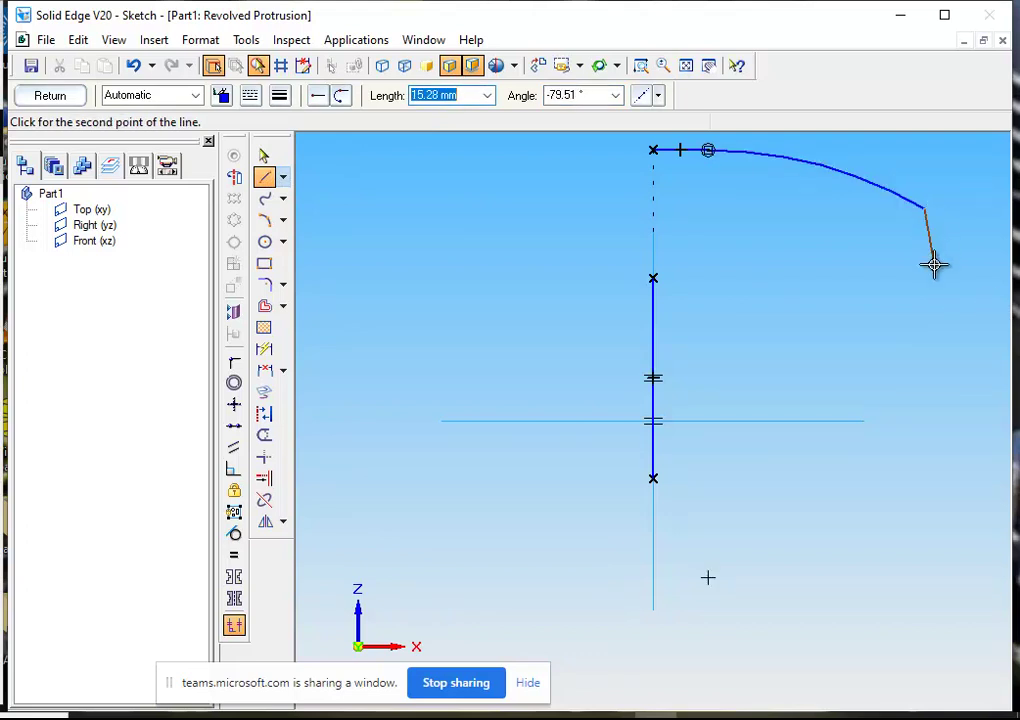
pyautogui.click(925, 633)
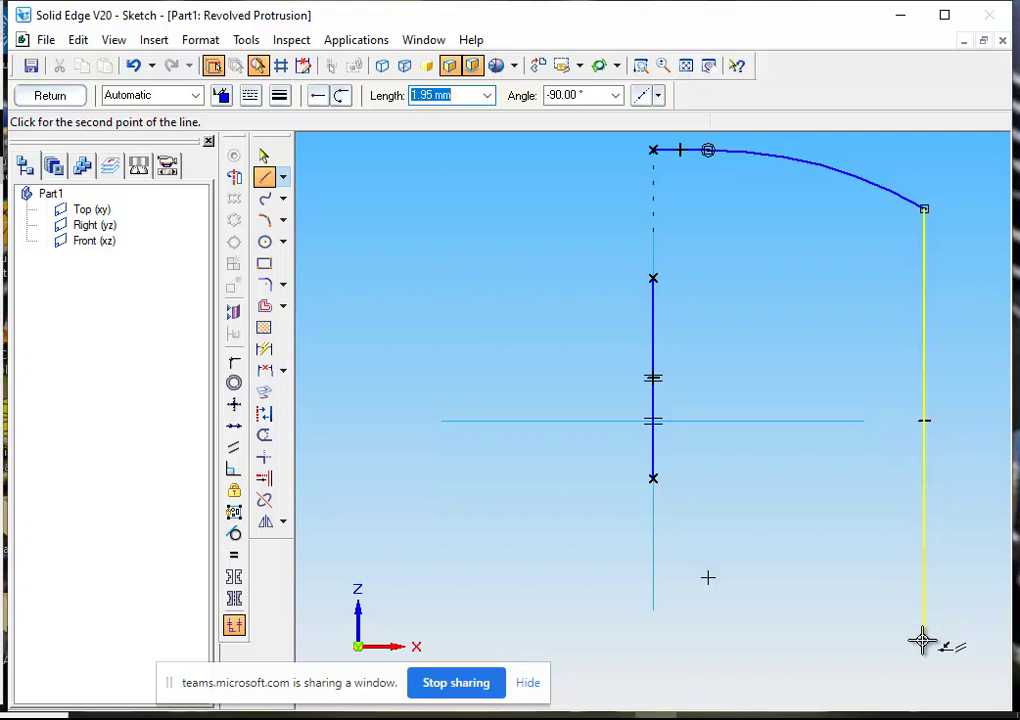
pyautogui.click(907, 636)
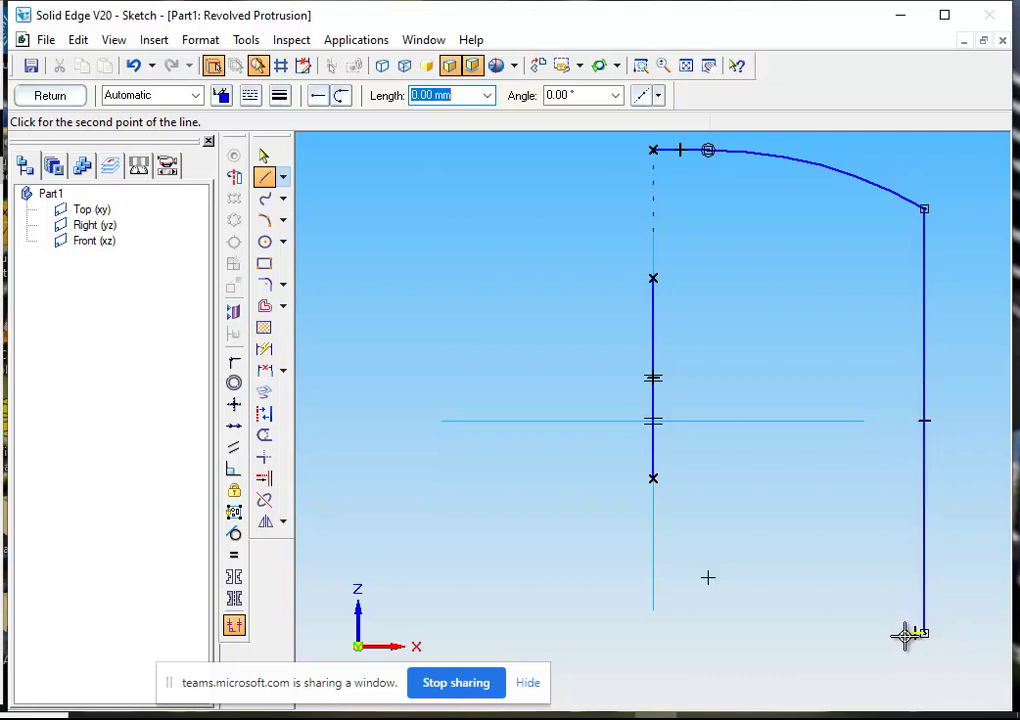
pyautogui.click(863, 252)
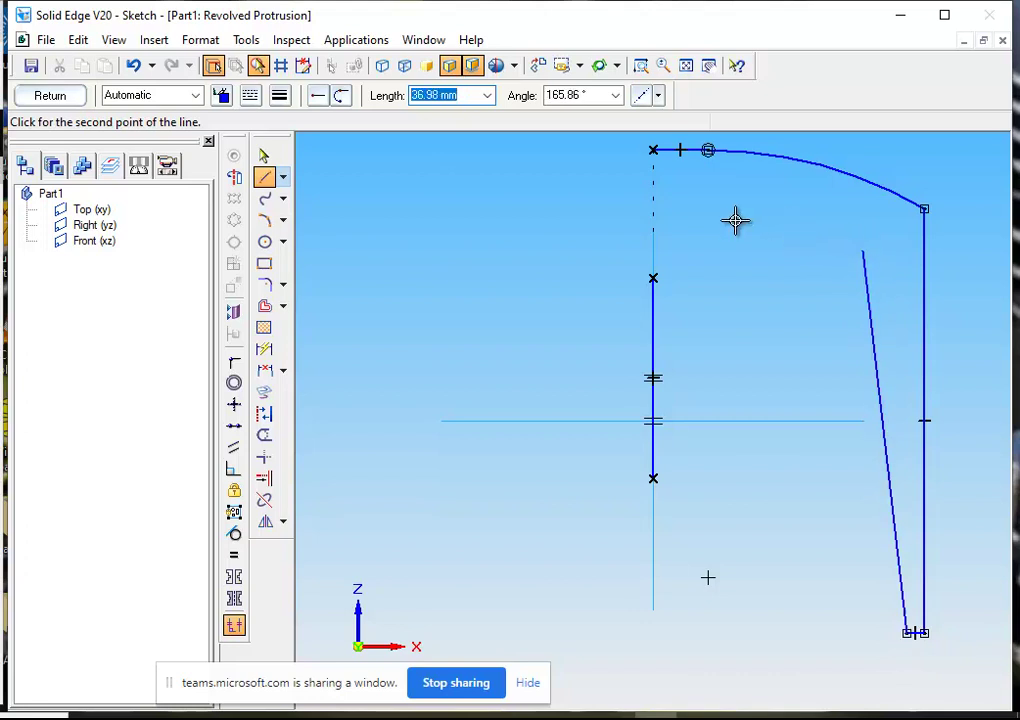
pyautogui.click(653, 215)
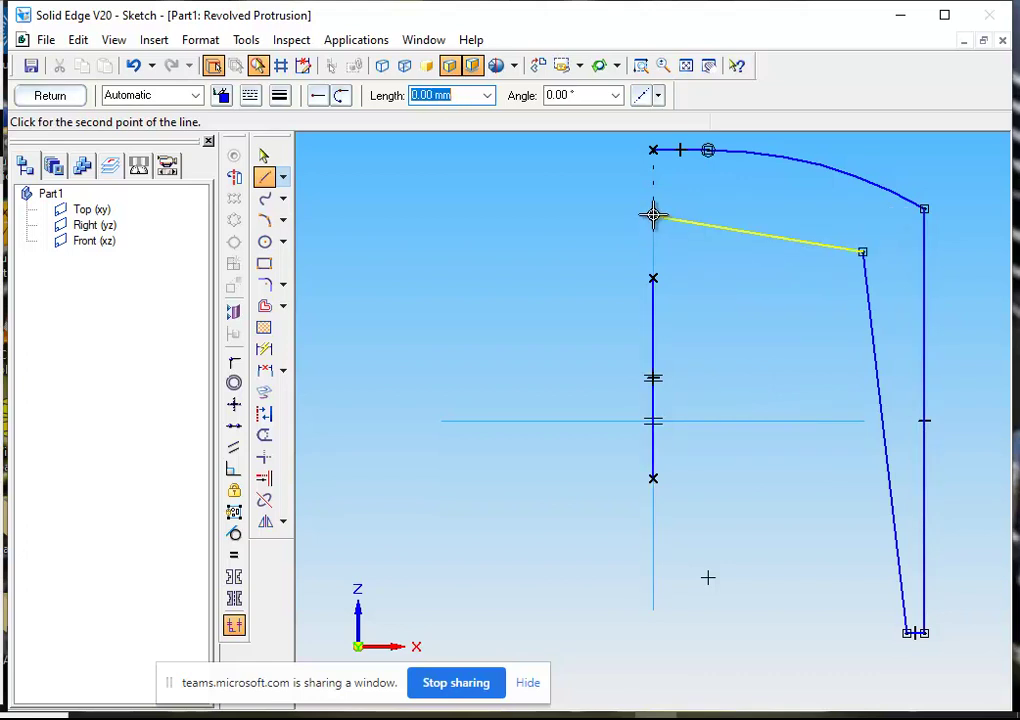
pyautogui.click(653, 150)
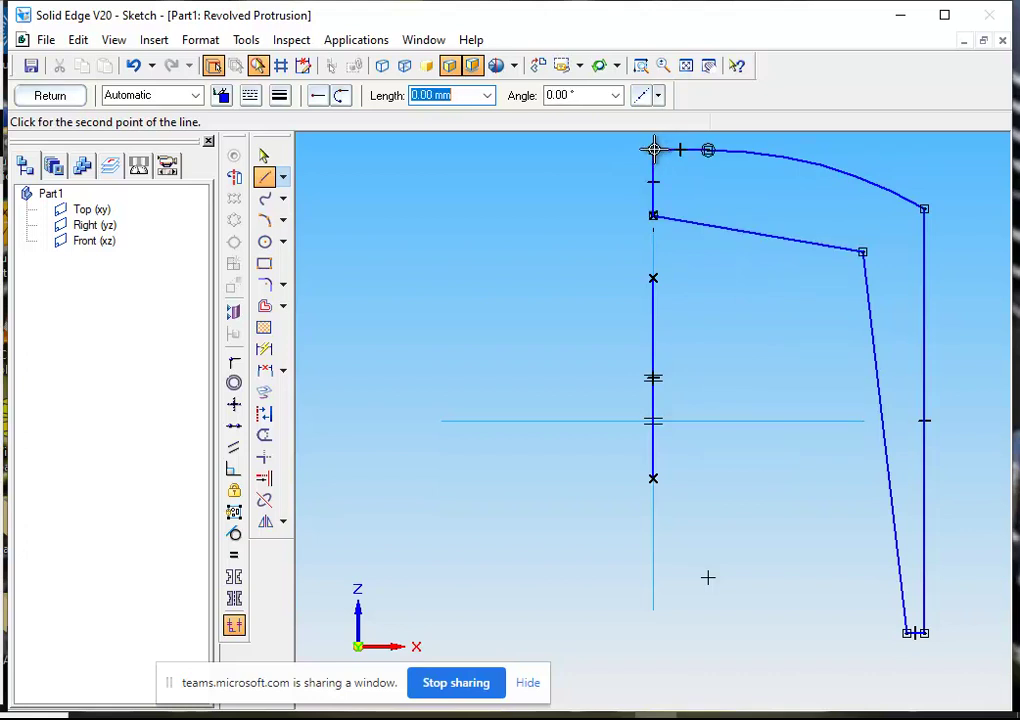
pyautogui.rightClick(566, 164)
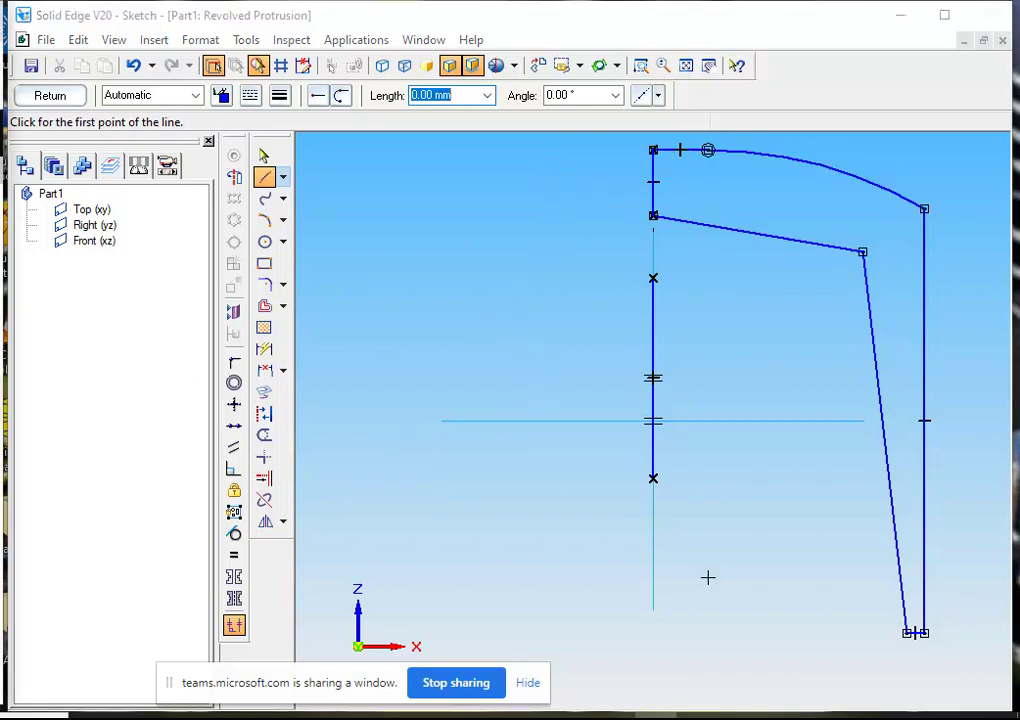
# - Set the profile's short vertical line as the axis of revolution and delete the loose vertical line below it
pyautogui.click(235, 180)
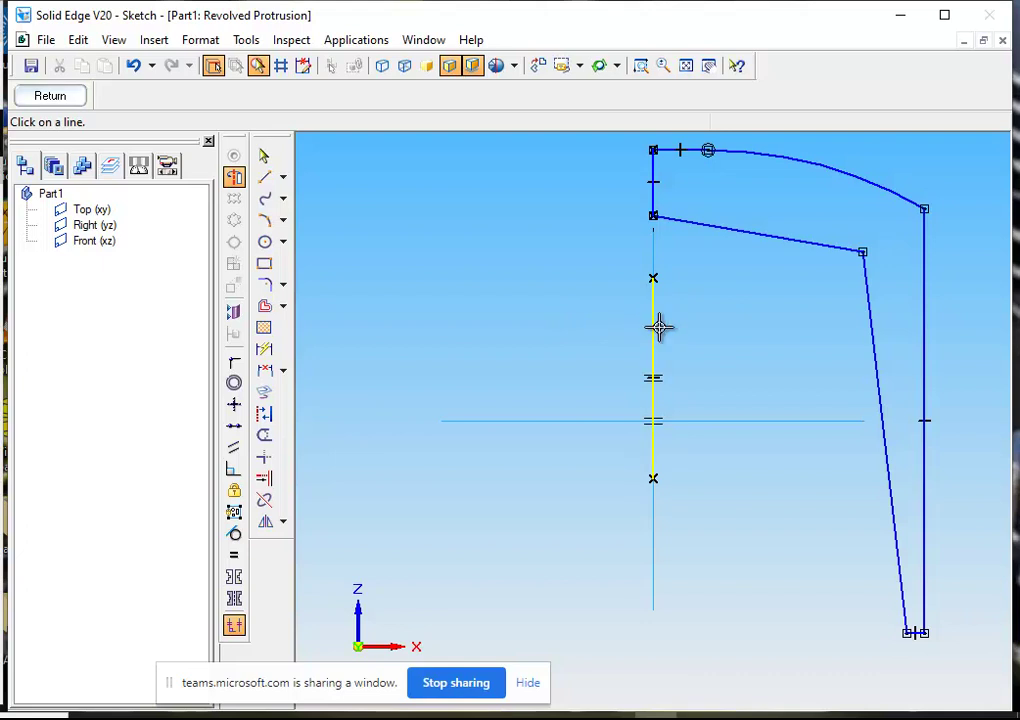
pyautogui.click(652, 191)
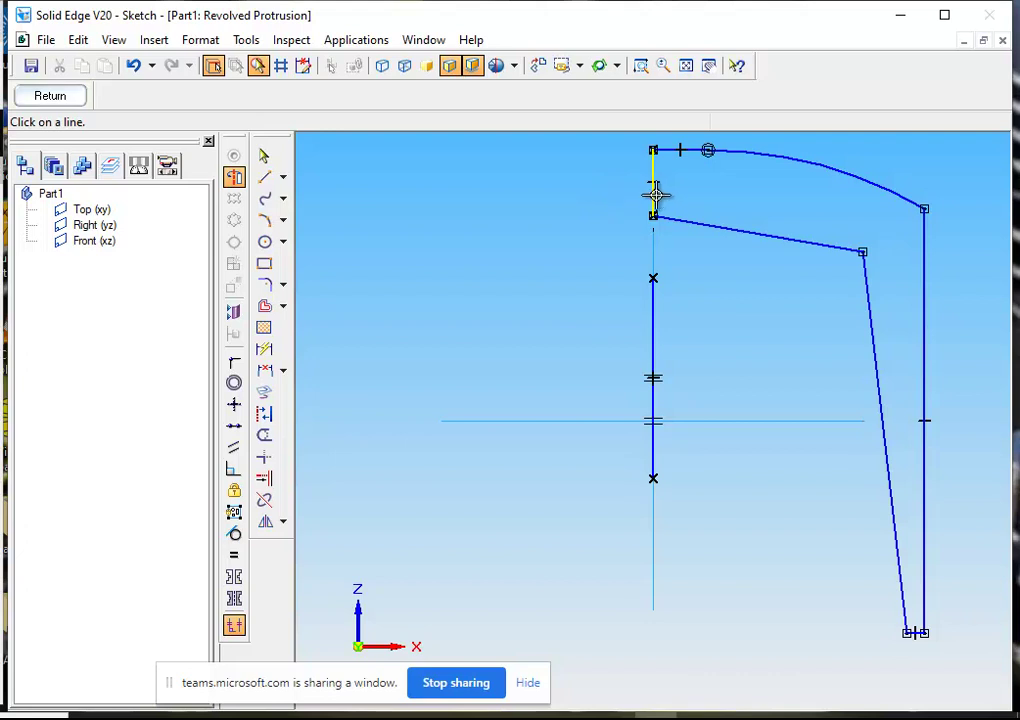
pyautogui.press('Escape')
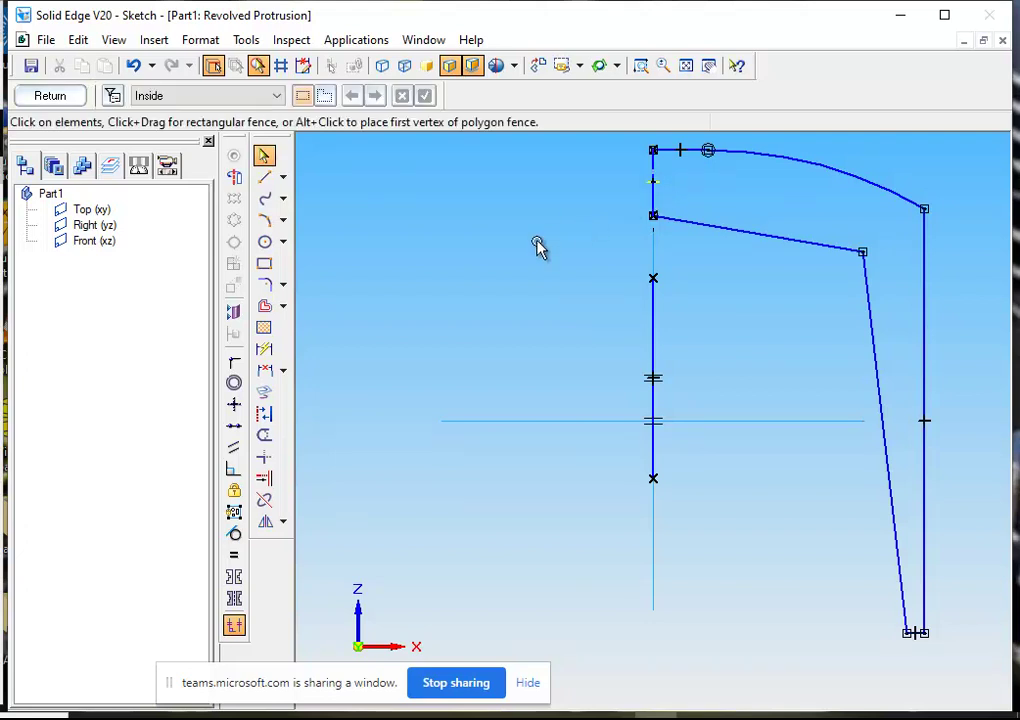
pyautogui.click(650, 352)
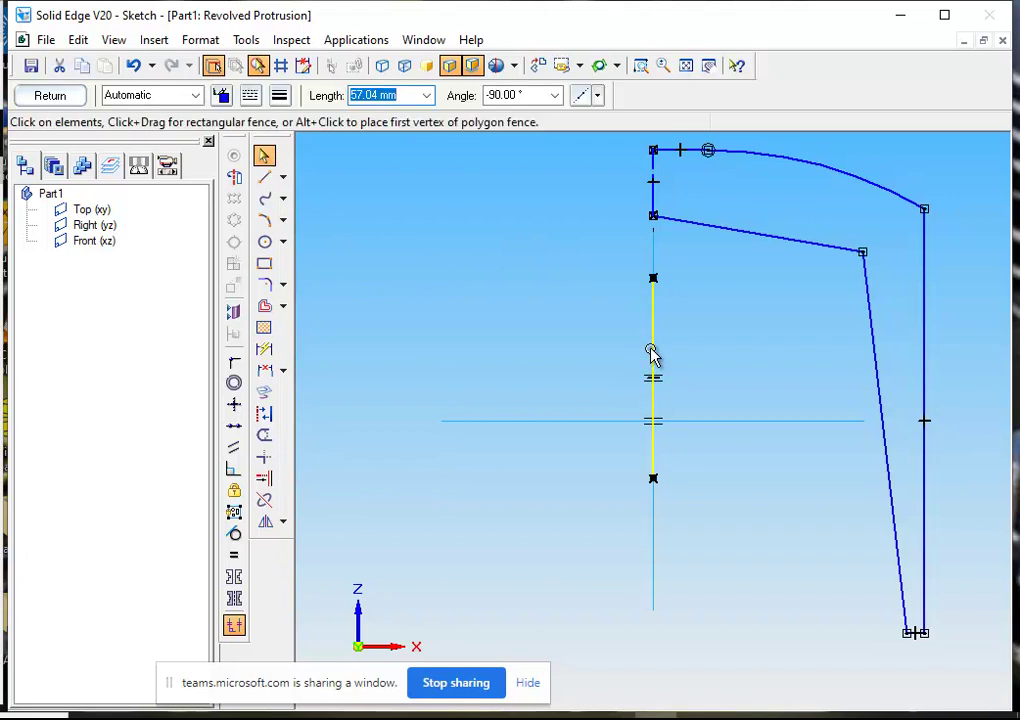
pyautogui.press('Delete')
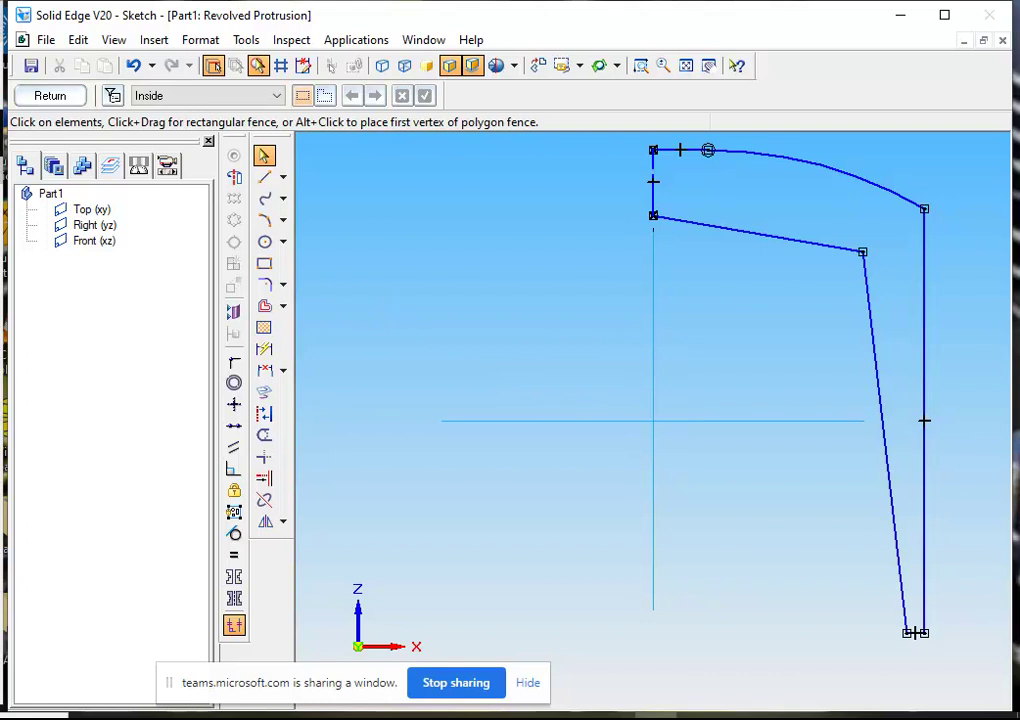
# - Exit the sketch and revolve the closed profile 360° around its axis to finish the protrusion
pyautogui.click(66, 98)
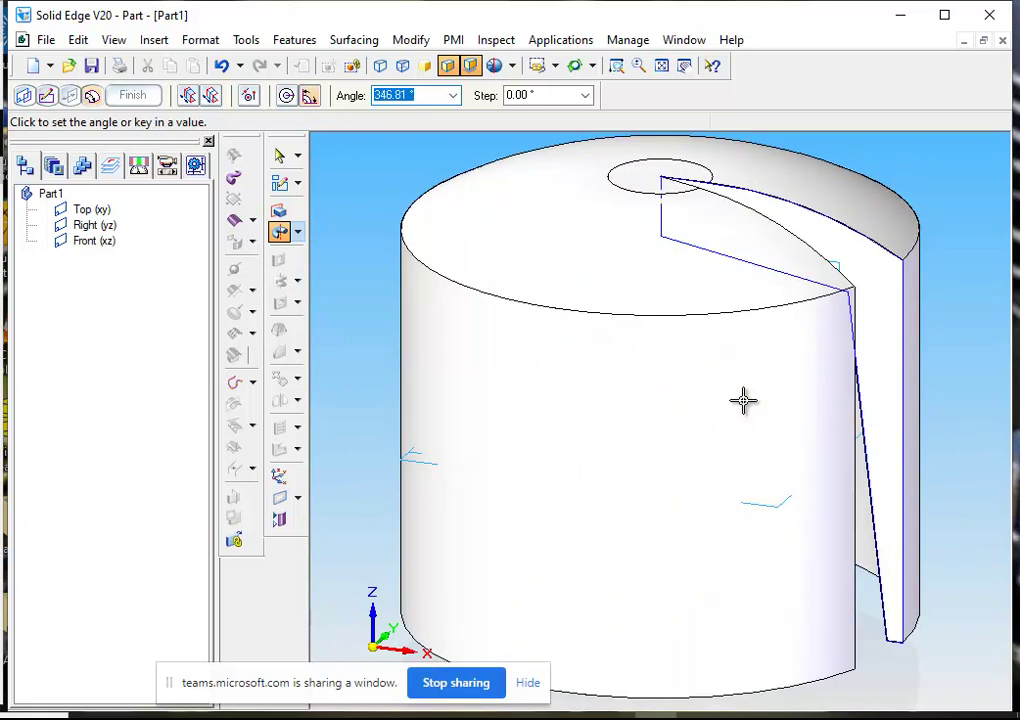
pyautogui.click(286, 95)
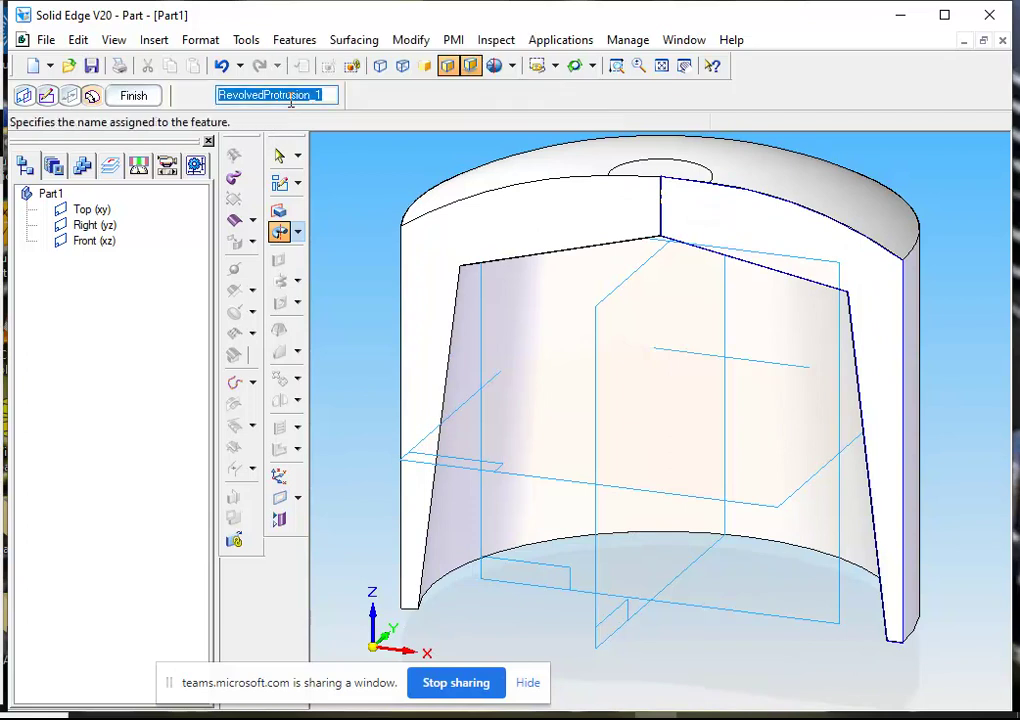
pyautogui.click(131, 97)
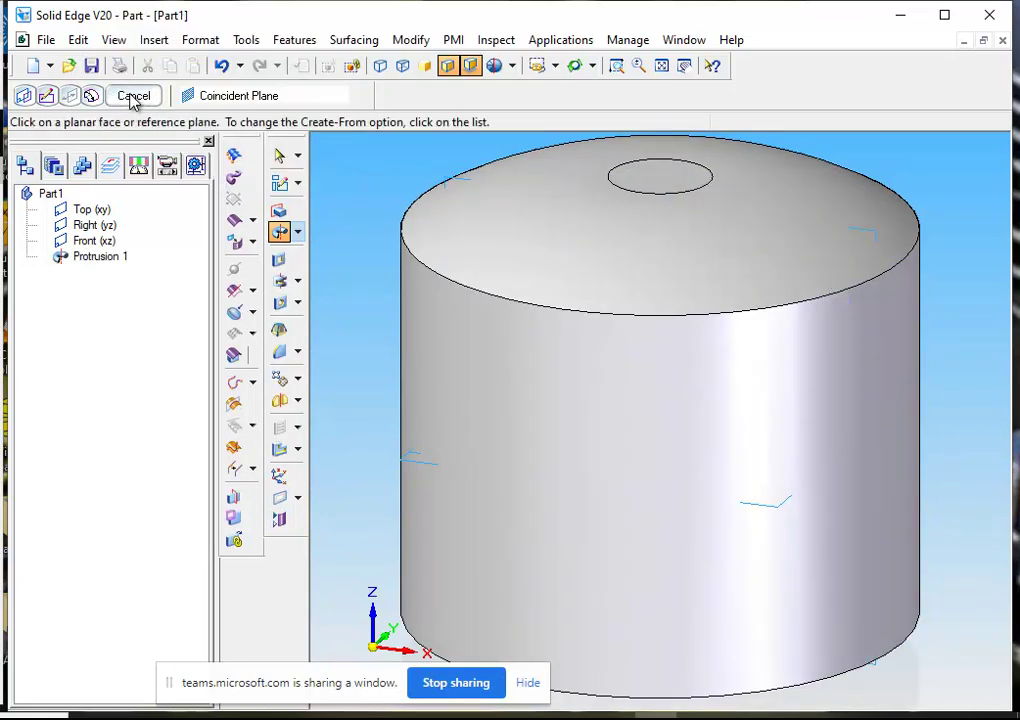
pyautogui.click(576, 65)
pyautogui.moveTo(660, 421); pyautogui.dragTo(680, 395)
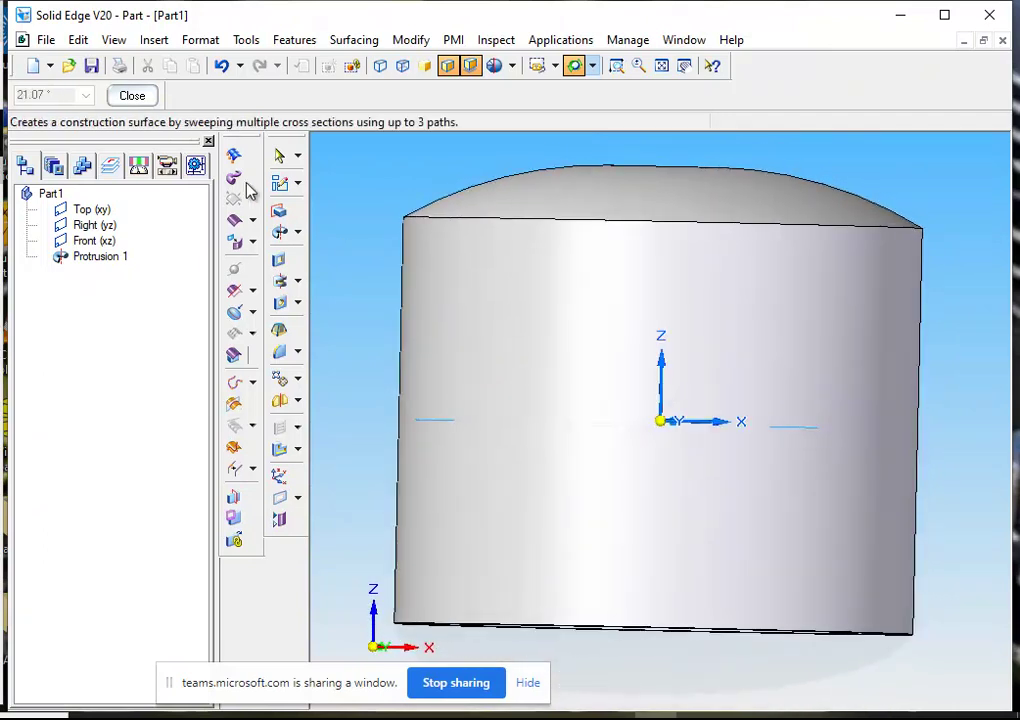
# - Leave the Revolve command and open the revolved protrusion's sketch profile for editing
pyautogui.click(153, 100)
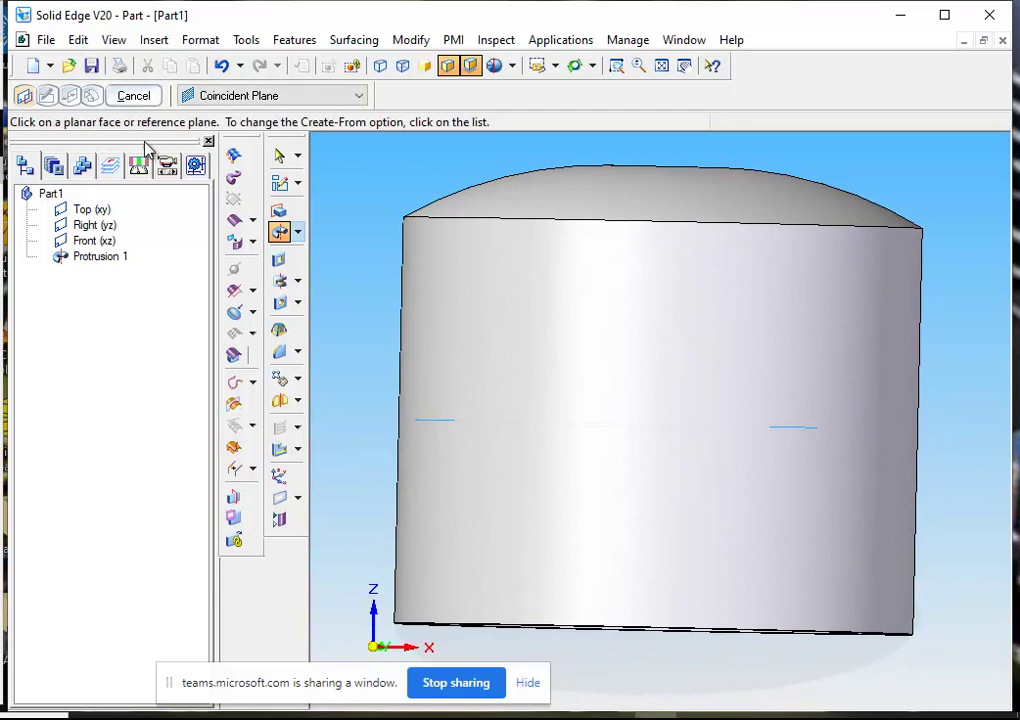
pyautogui.click(139, 99)
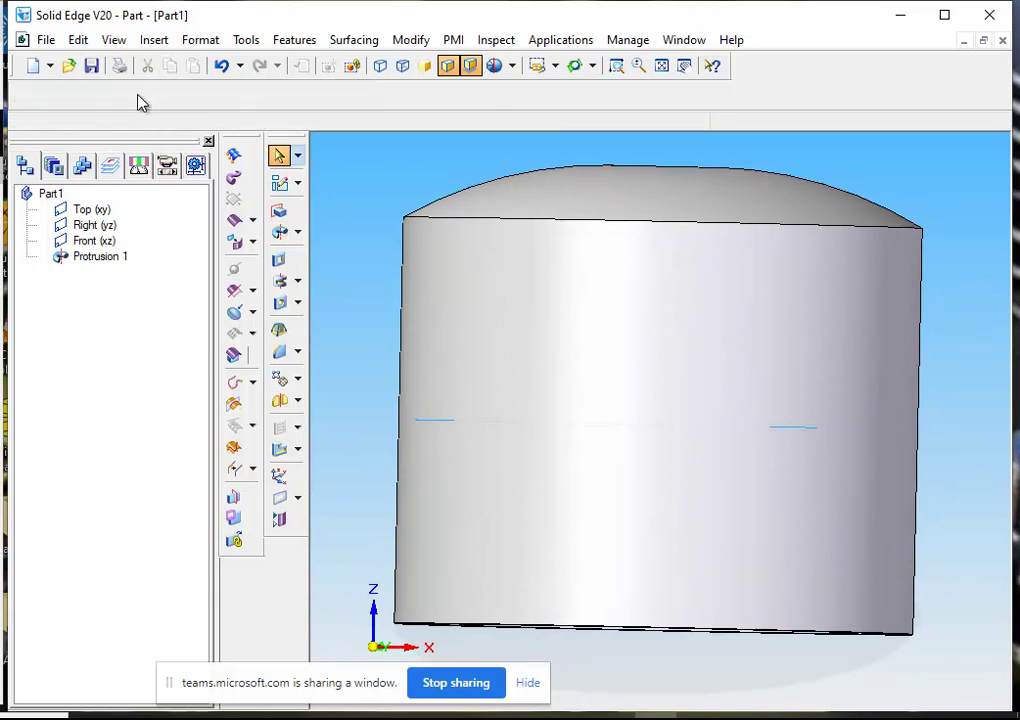
pyautogui.click(116, 264)
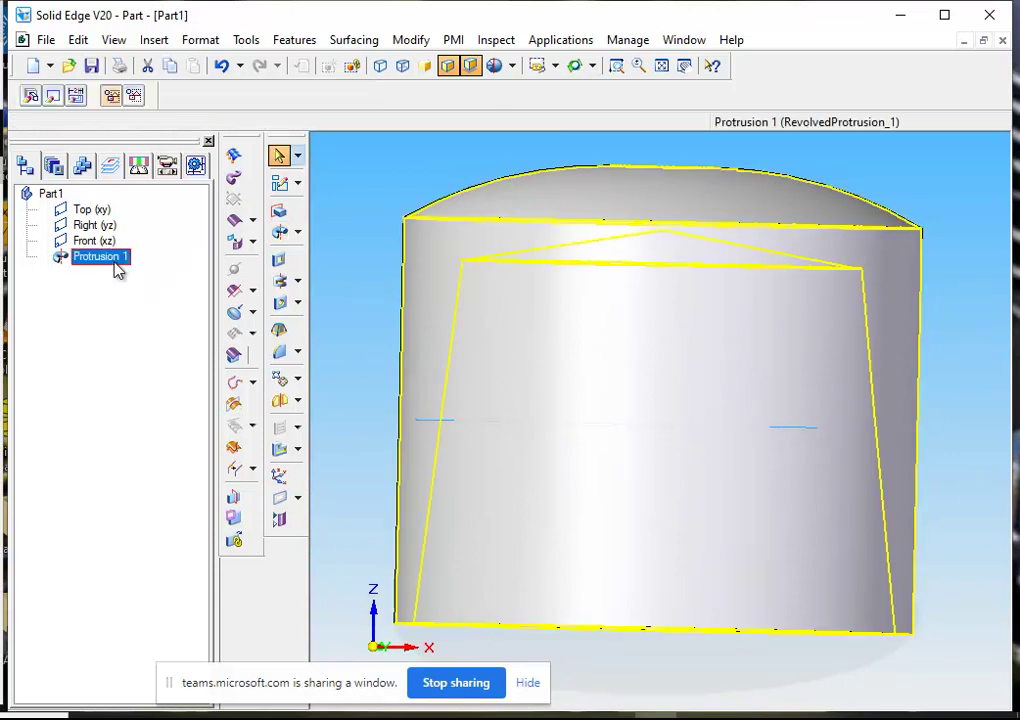
pyautogui.click(55, 100)
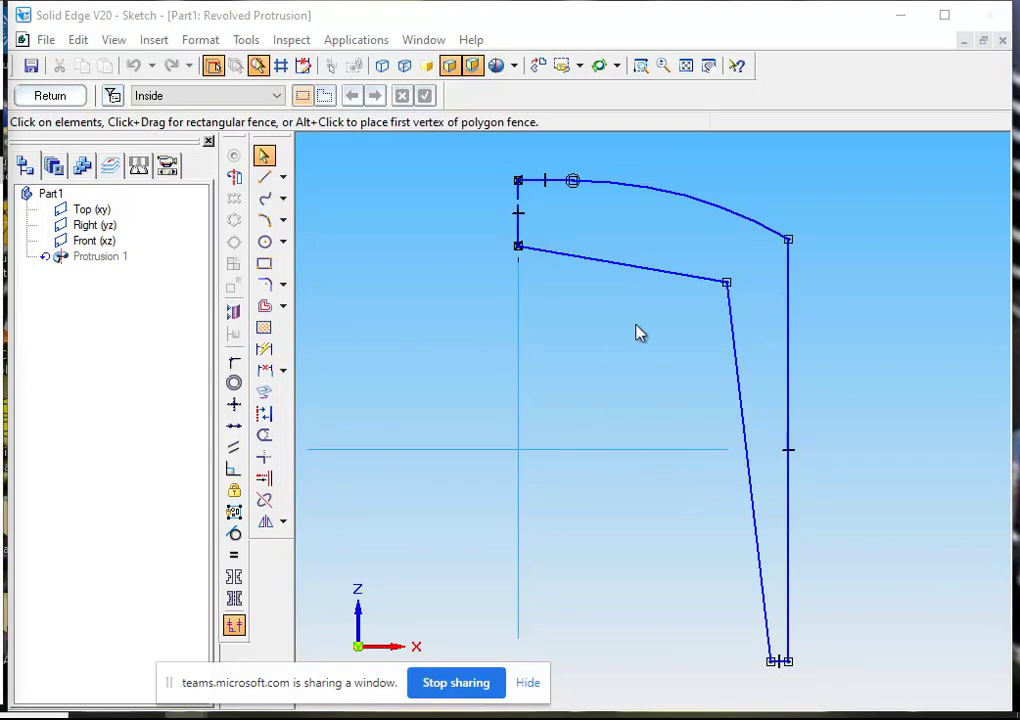
# - Draw a three-sided rectangular groove about 4 mm deep and 3 mm high, inward from the outer wall just below the dome
pyautogui.click(641, 67)
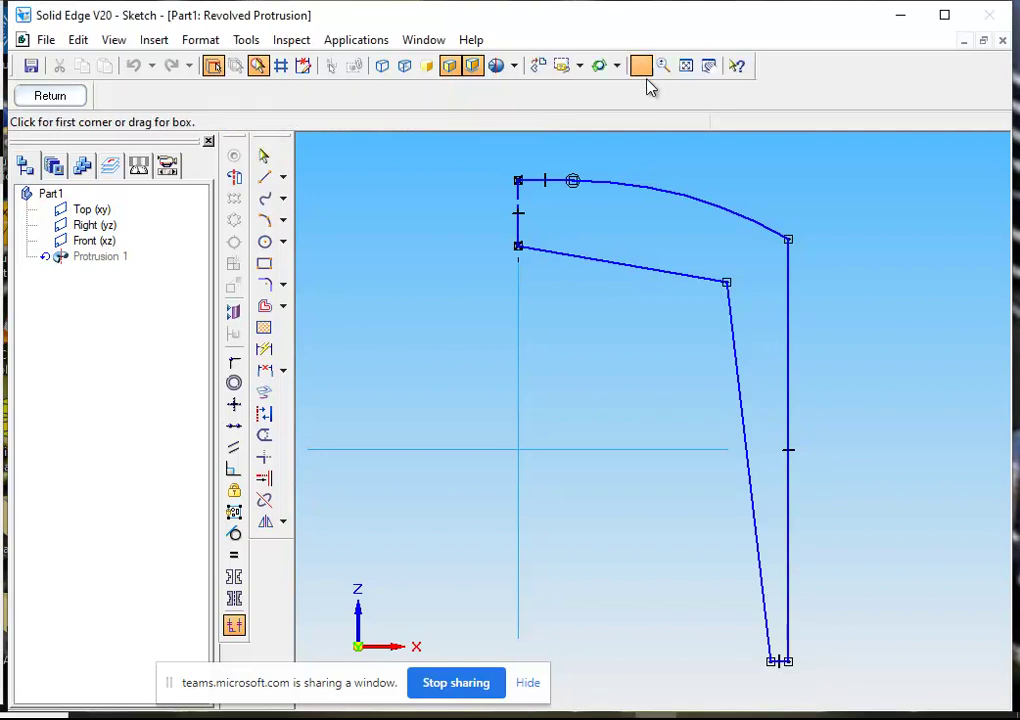
pyautogui.click(753, 208)
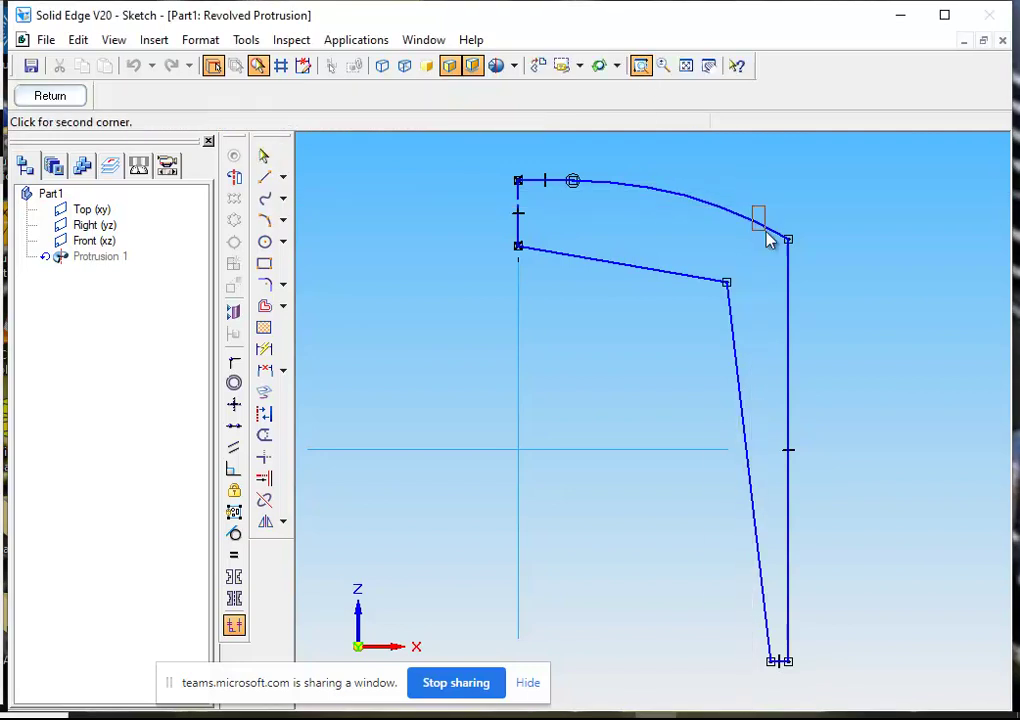
pyautogui.click(834, 384)
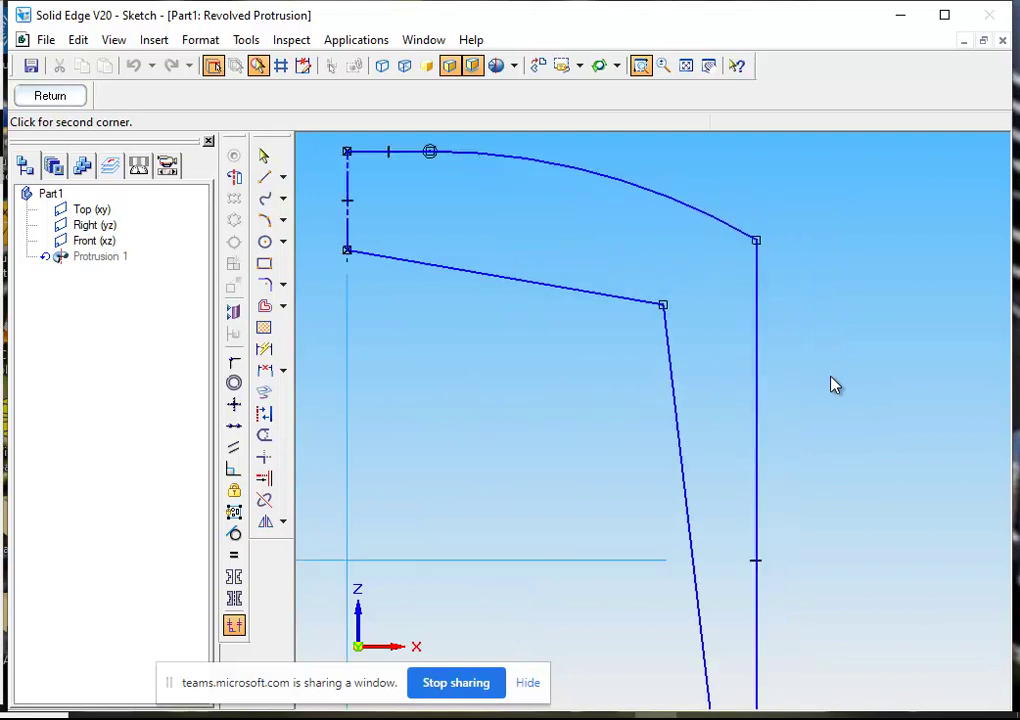
pyautogui.press('Escape')
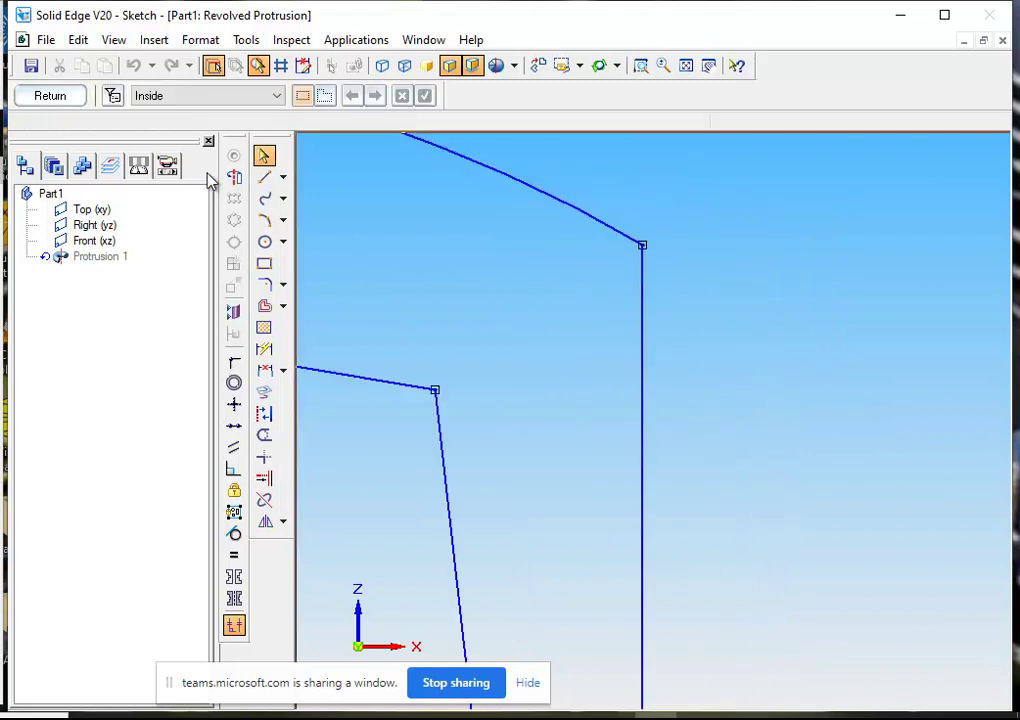
pyautogui.click(264, 176)
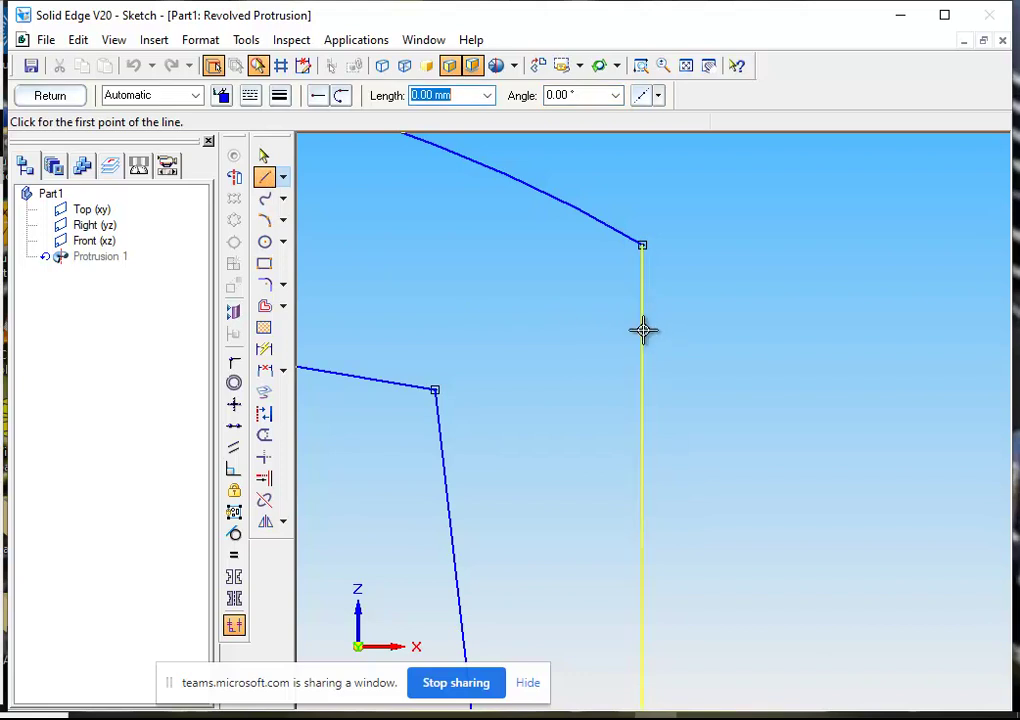
pyautogui.click(641, 341)
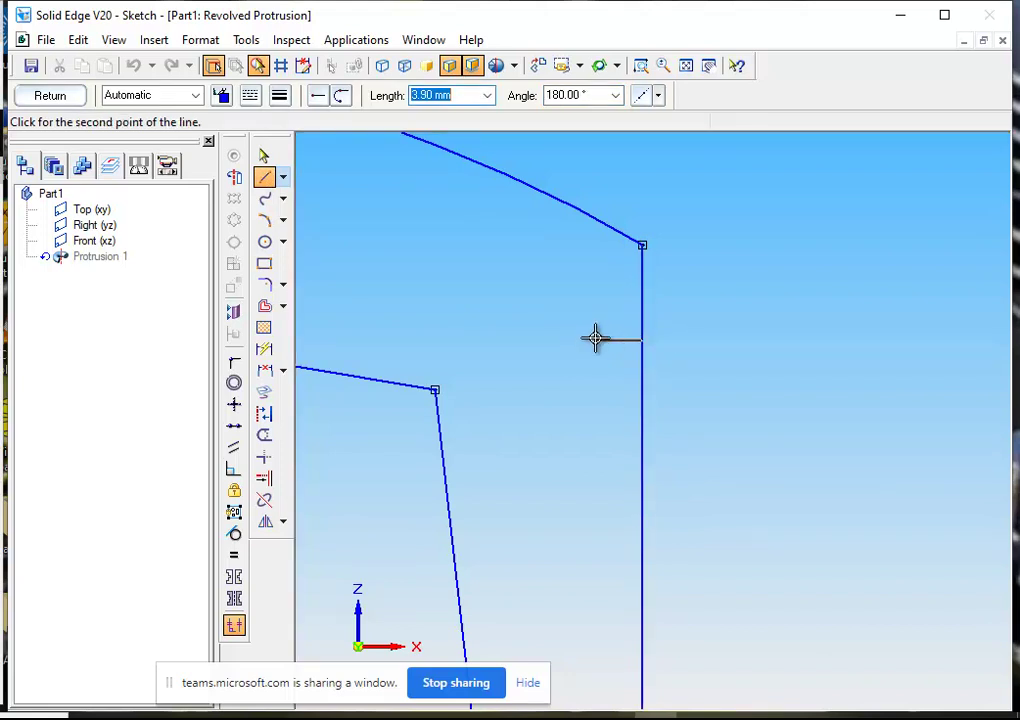
pyautogui.click(591, 341)
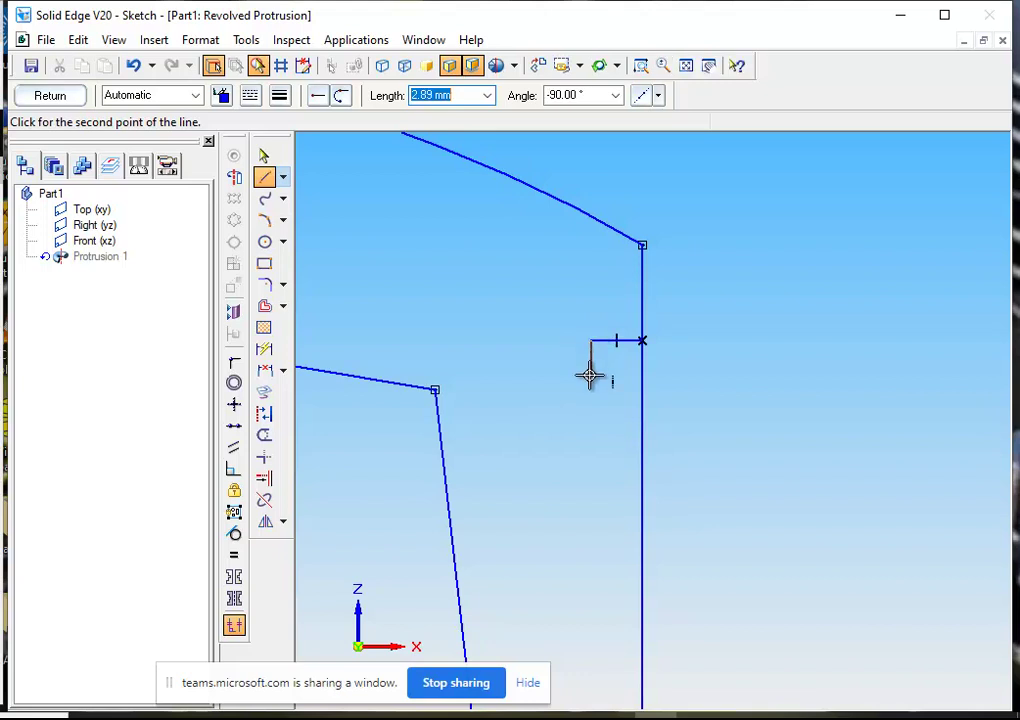
pyautogui.click(591, 378)
pyautogui.click(643, 378)
pyautogui.rightClick(663, 442)
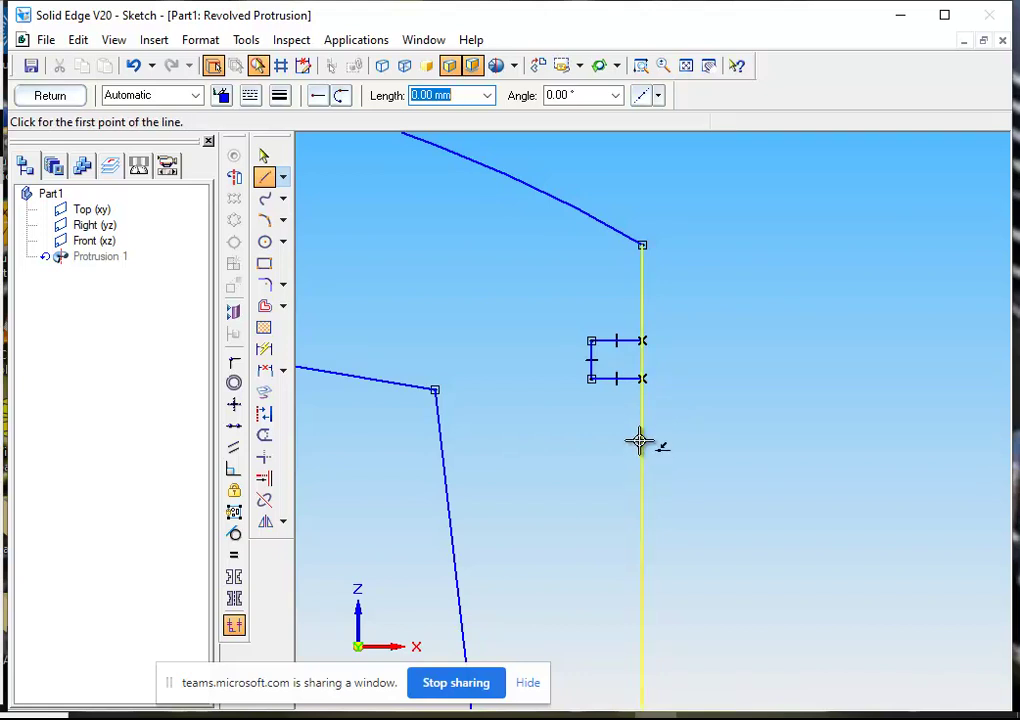
# - Draw a second three-sided groove below the first on the outer wall, about 3 mm high and aligned to the first groove's depth
pyautogui.click(640, 441)
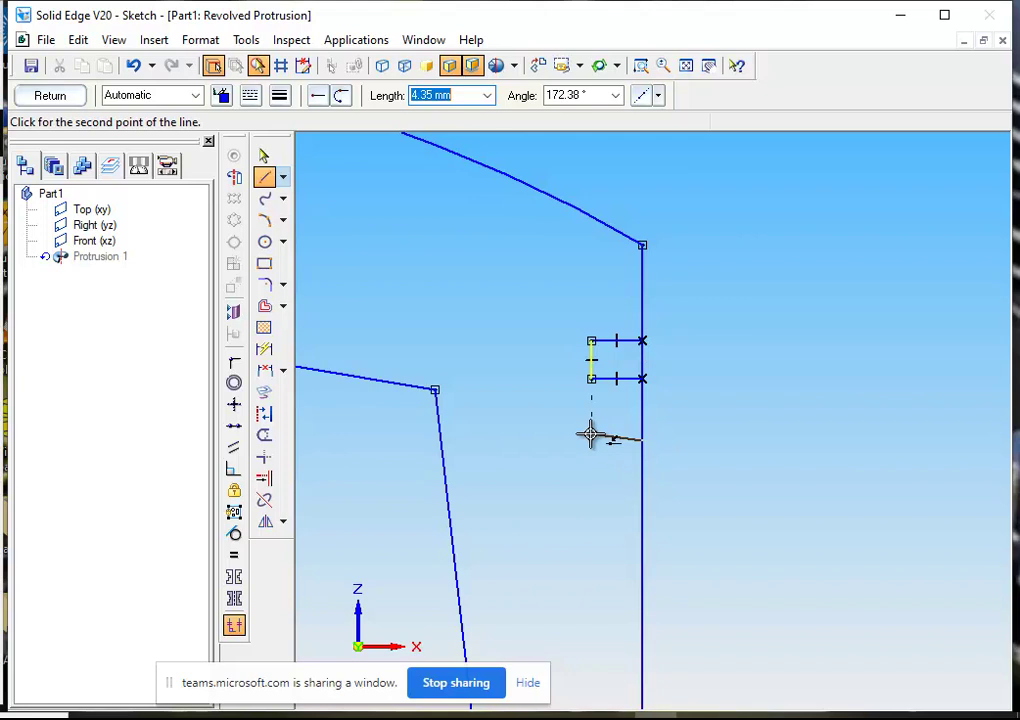
pyautogui.click(591, 440)
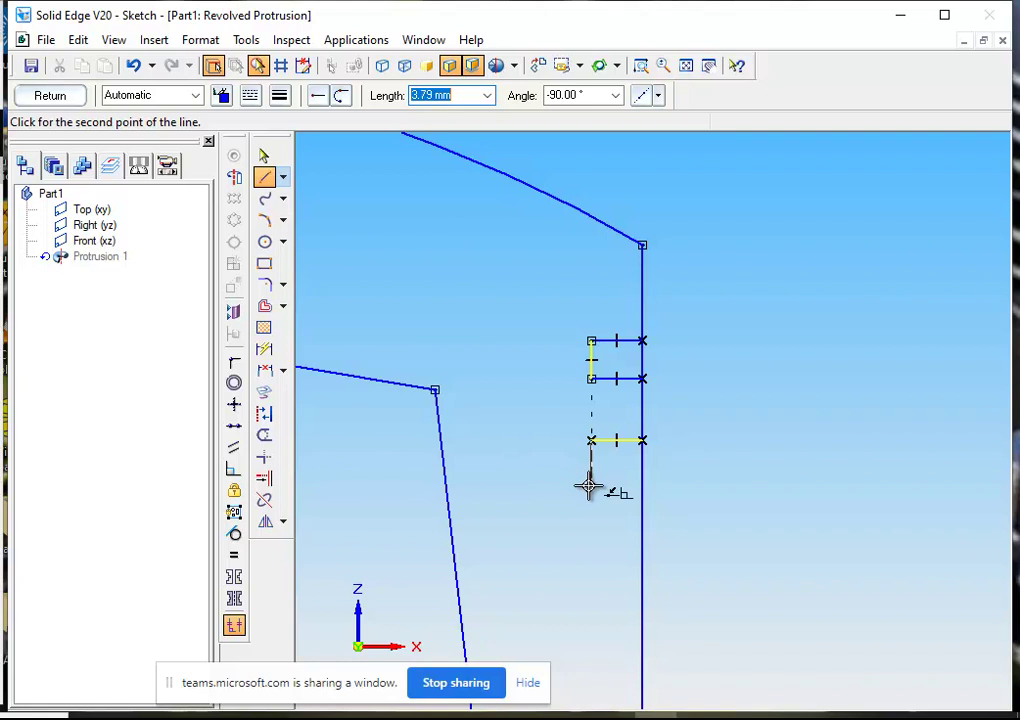
pyautogui.click(591, 477)
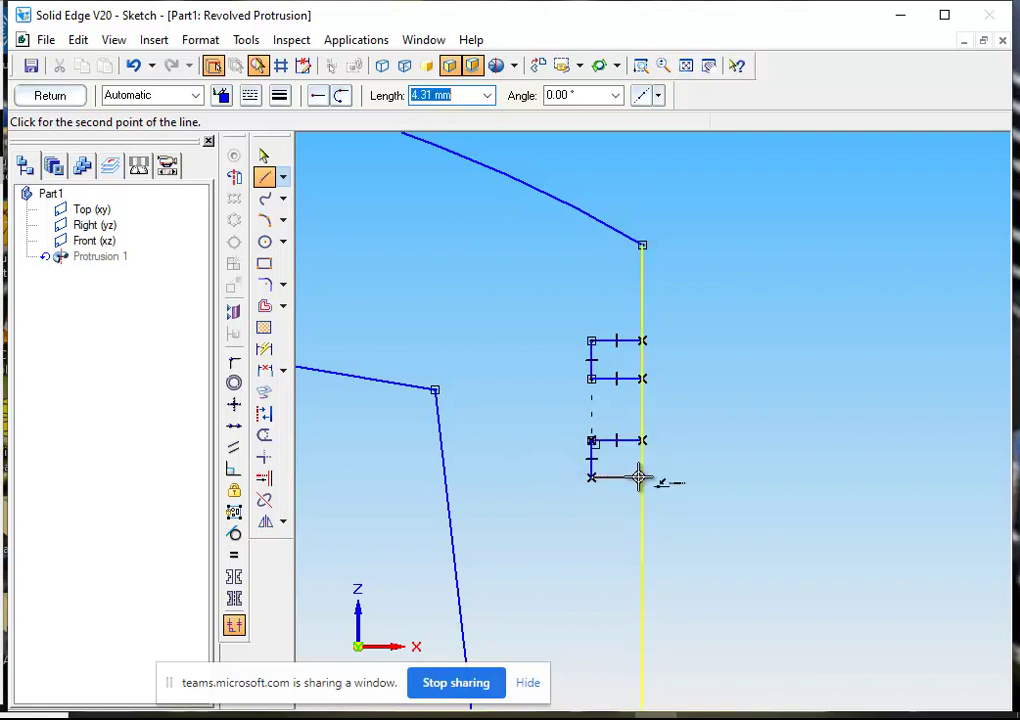
pyautogui.click(643, 477)
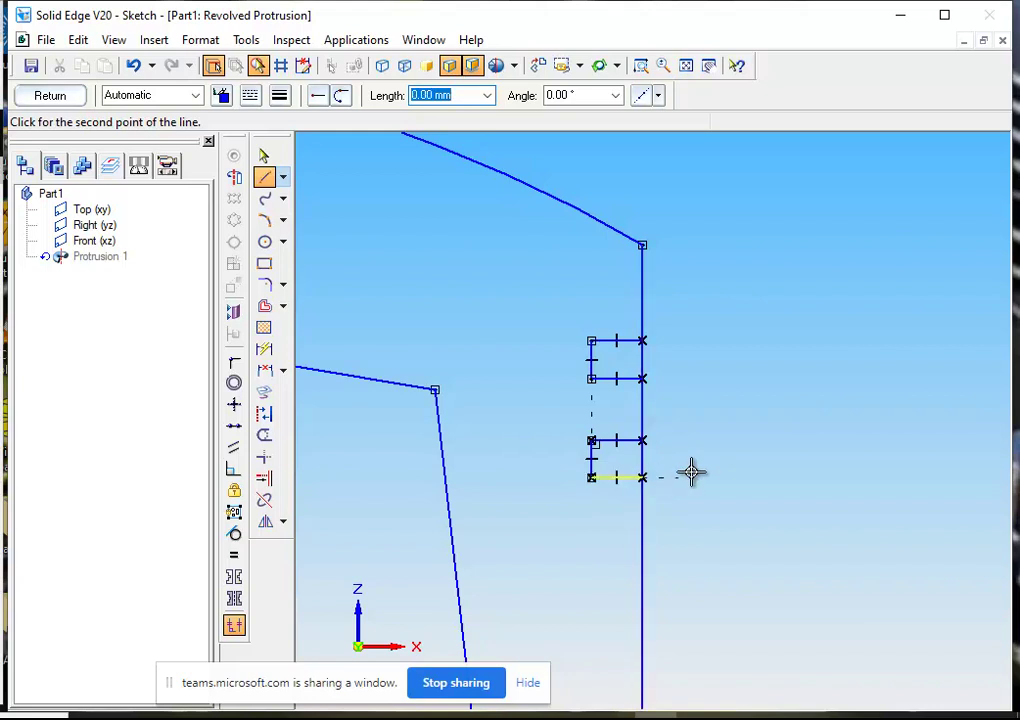
pyautogui.rightClick(733, 460)
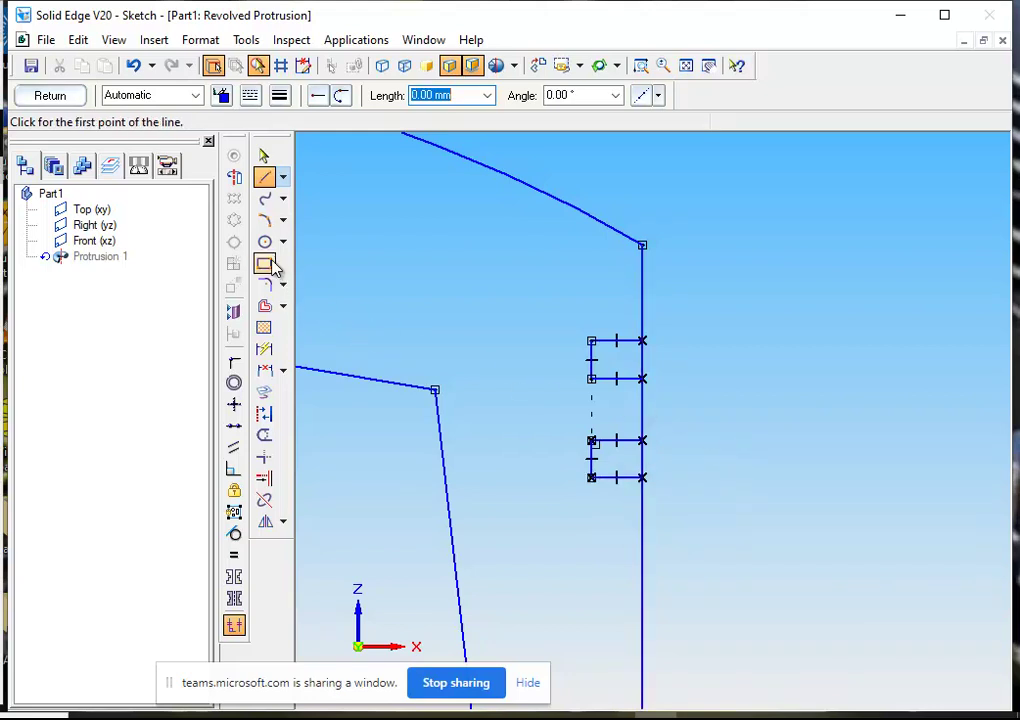
# - Trim away the outer wall segments that span the openings of both grooves
pyautogui.click(263, 437)
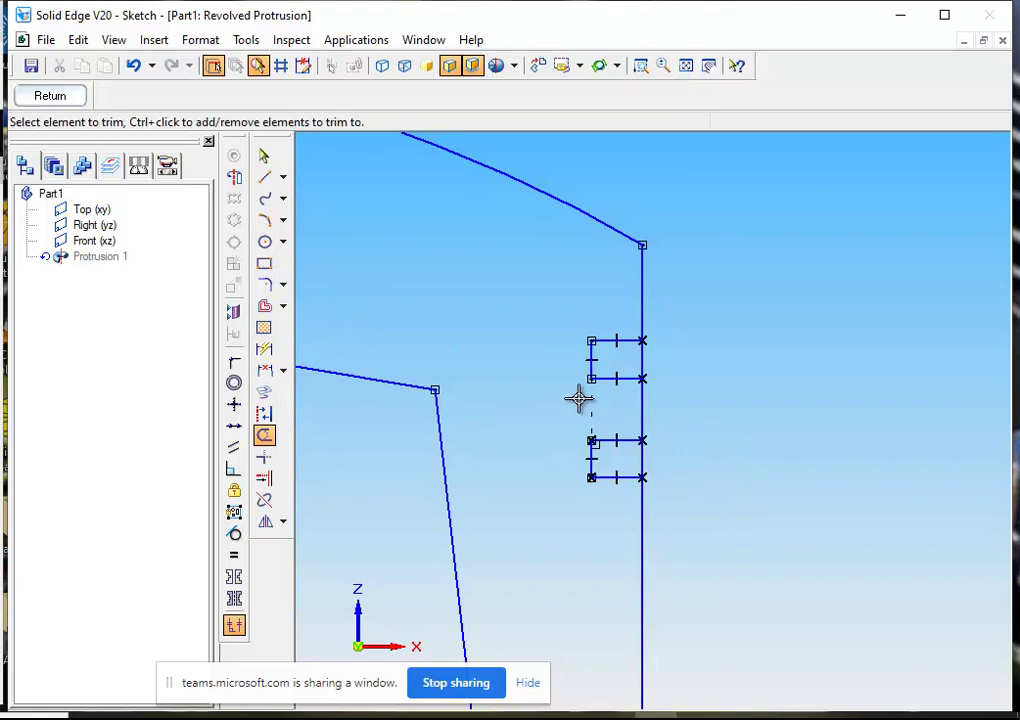
pyautogui.click(645, 358)
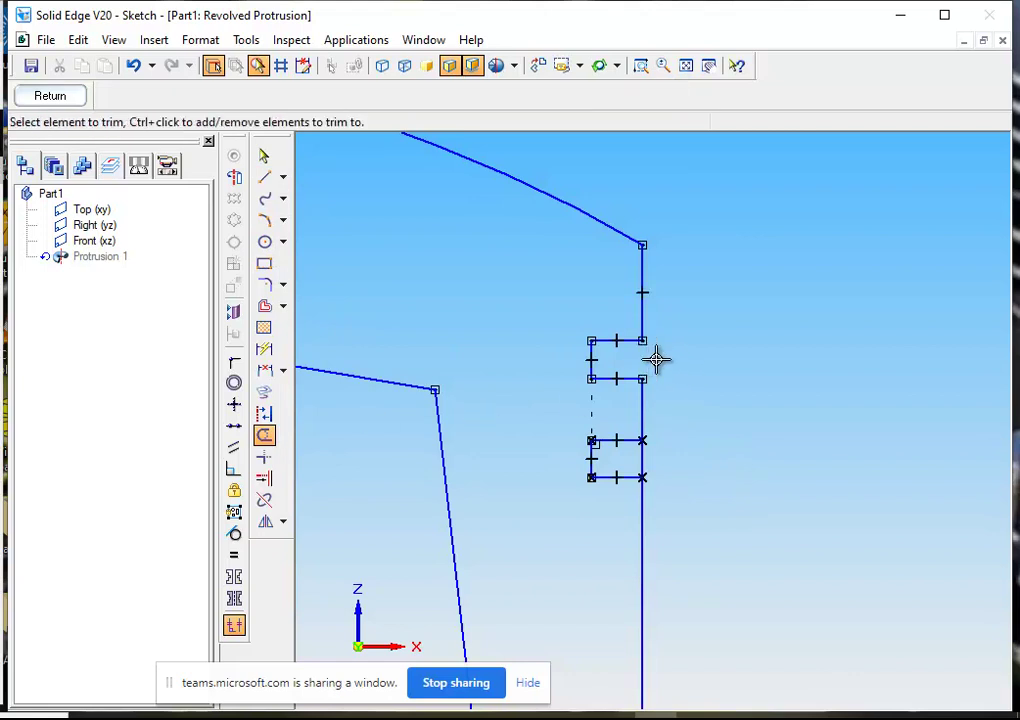
pyautogui.click(644, 462)
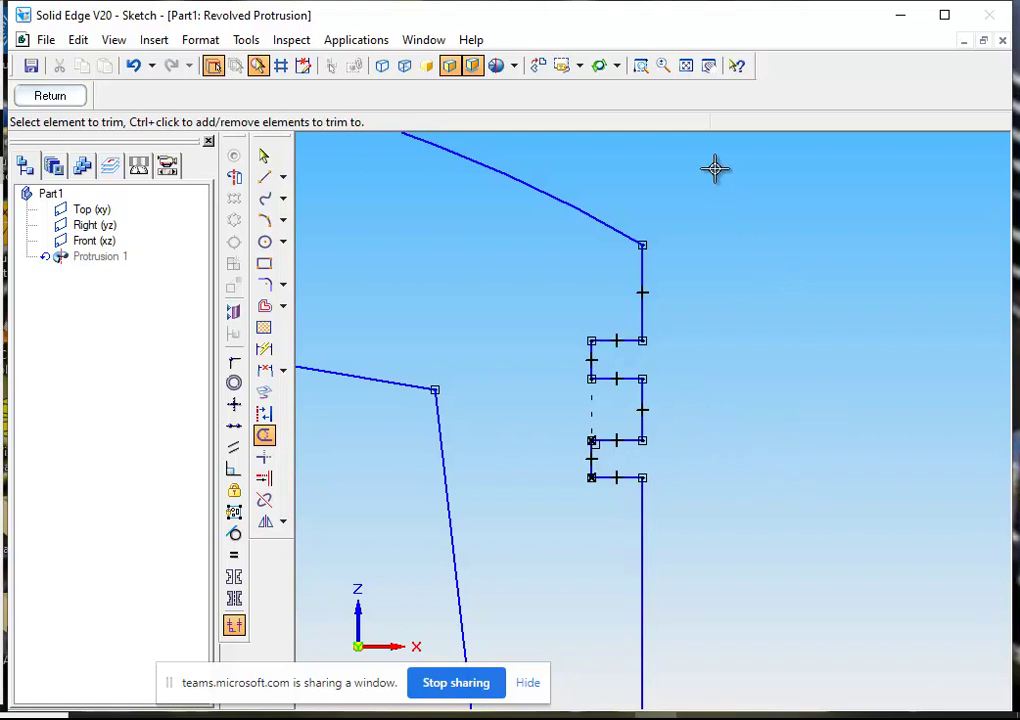
# - Exit the edited sketch and finish the revolved protrusion with its two ring grooves
pyautogui.click(686, 65)
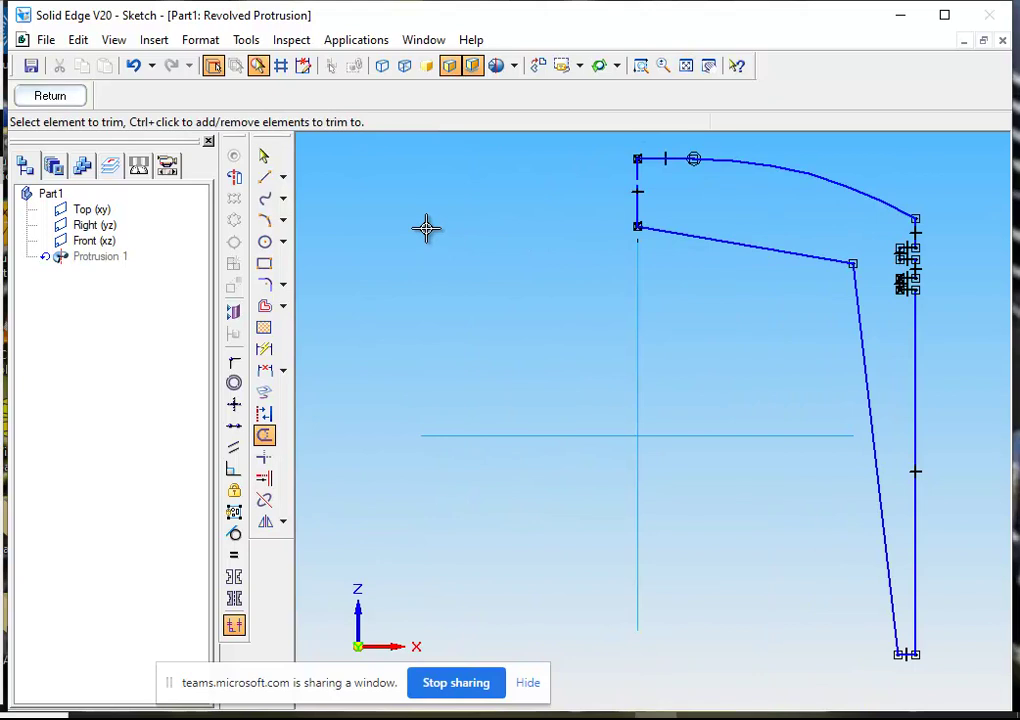
pyautogui.click(52, 97)
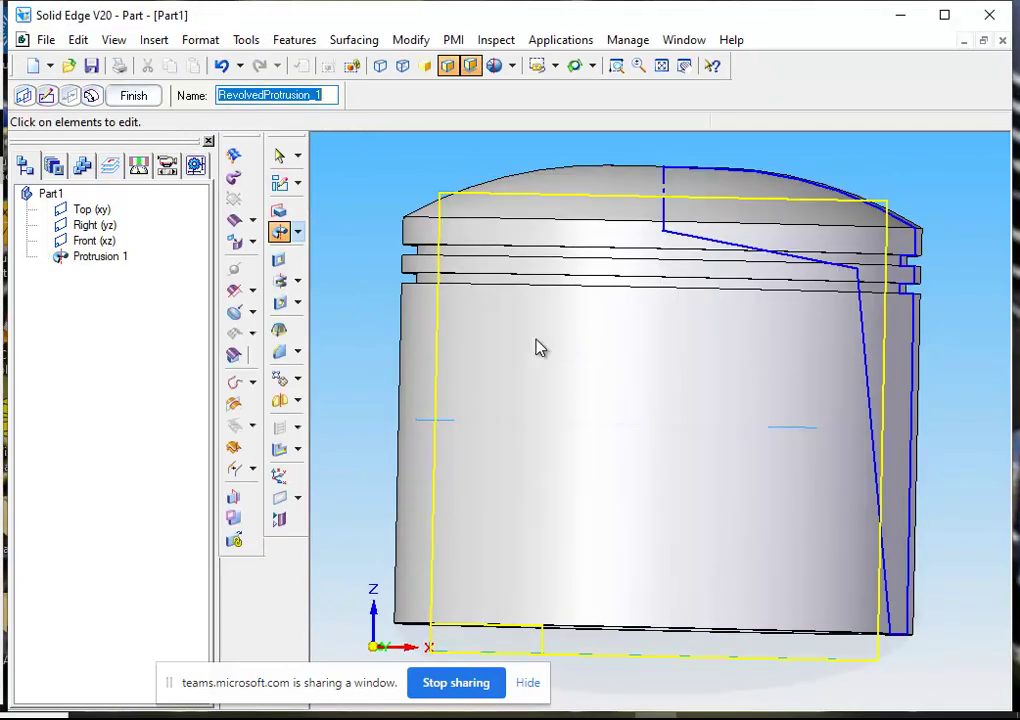
pyautogui.click(148, 97)
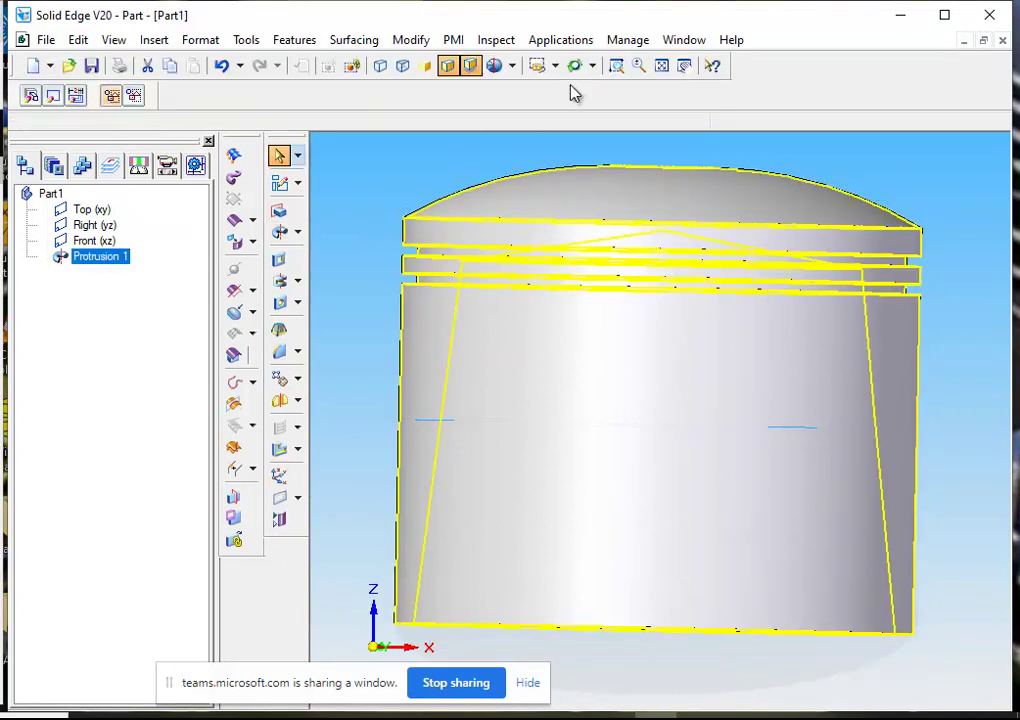
# - Examine the grooved part in isometric and front views, then display it with visible and hidden edges
pyautogui.click(340, 370)
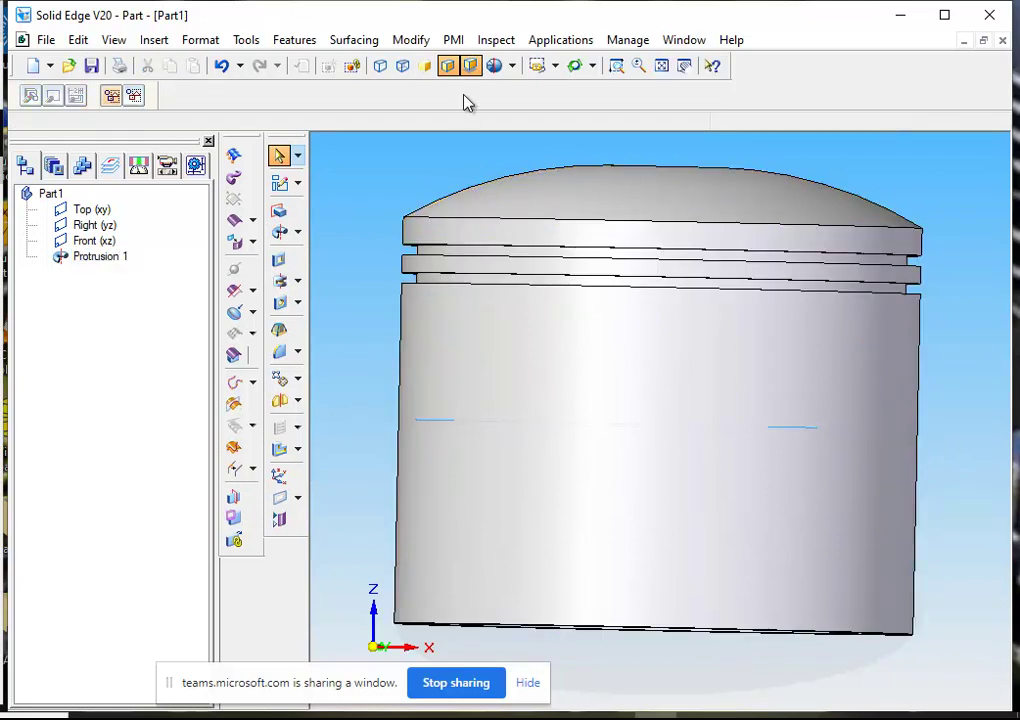
pyautogui.click(556, 68)
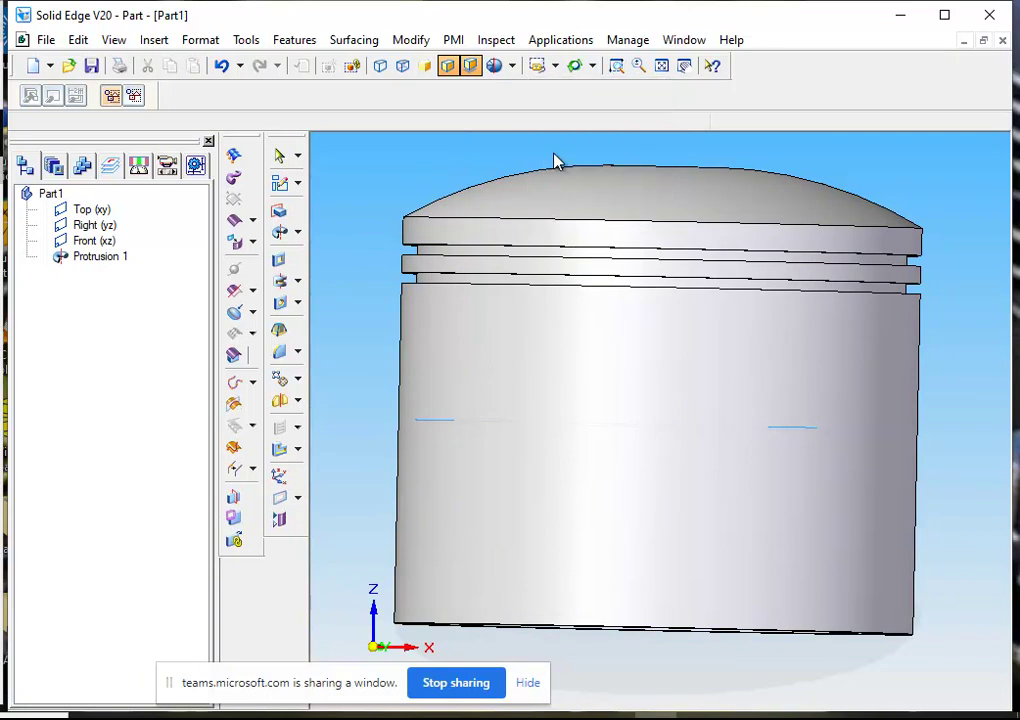
pyautogui.click(556, 157)
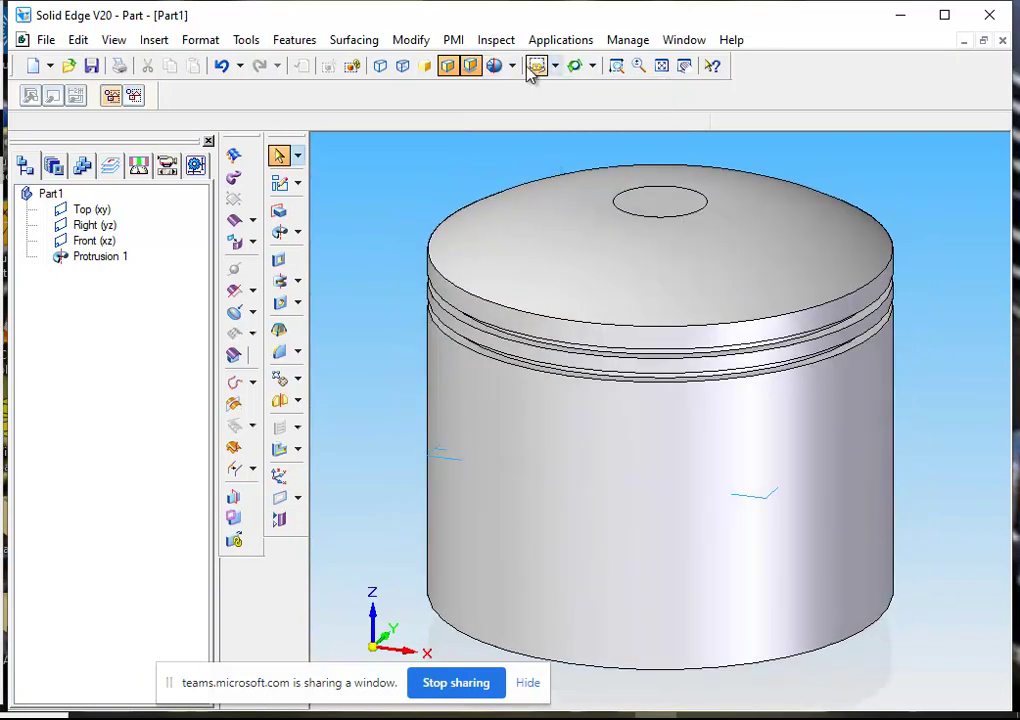
pyautogui.click(555, 67)
pyautogui.click(545, 116)
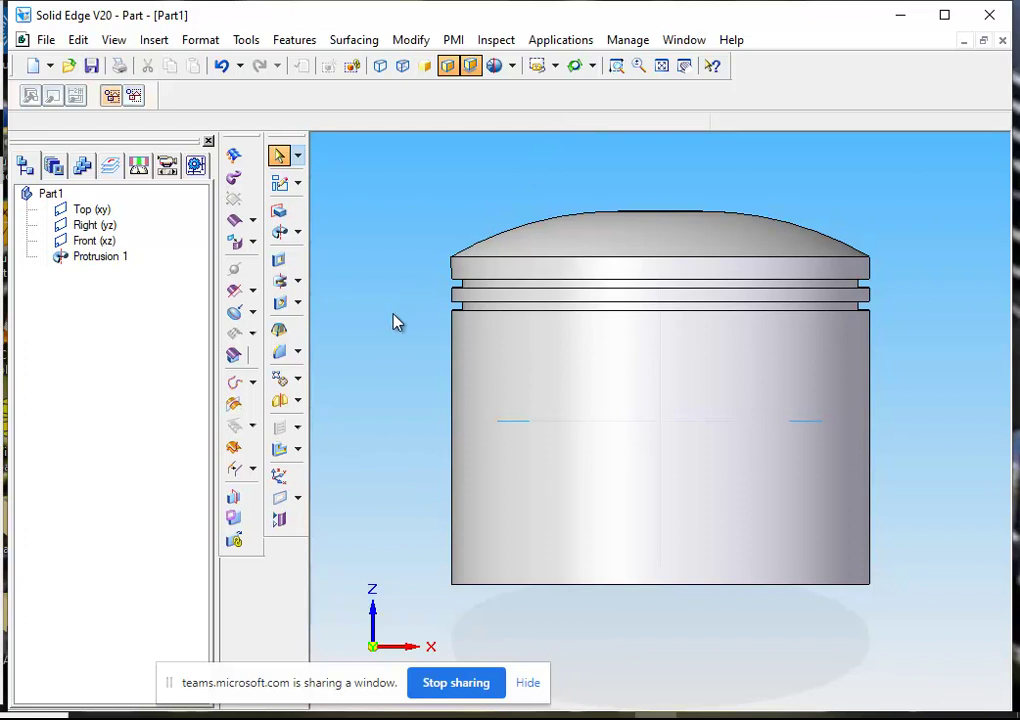
pyautogui.click(404, 70)
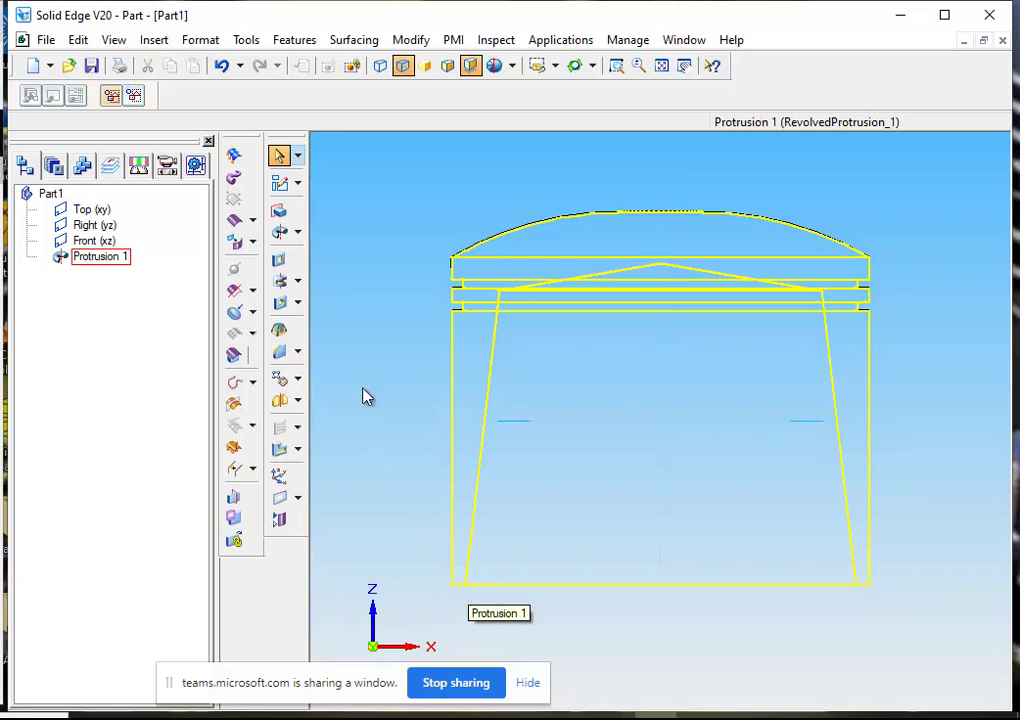
# - Edit the revolved protrusion's profile and draw a three-sided rectangular inner lip from the slanted inner wall down to its lower corner
pyautogui.click(105, 259)
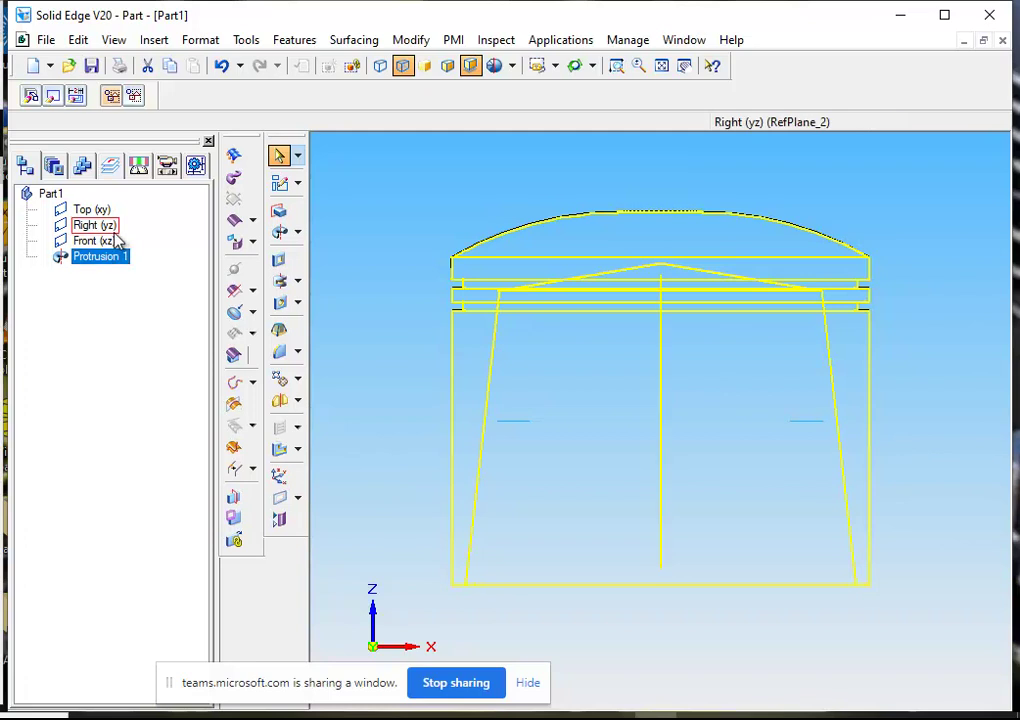
pyautogui.click(54, 97)
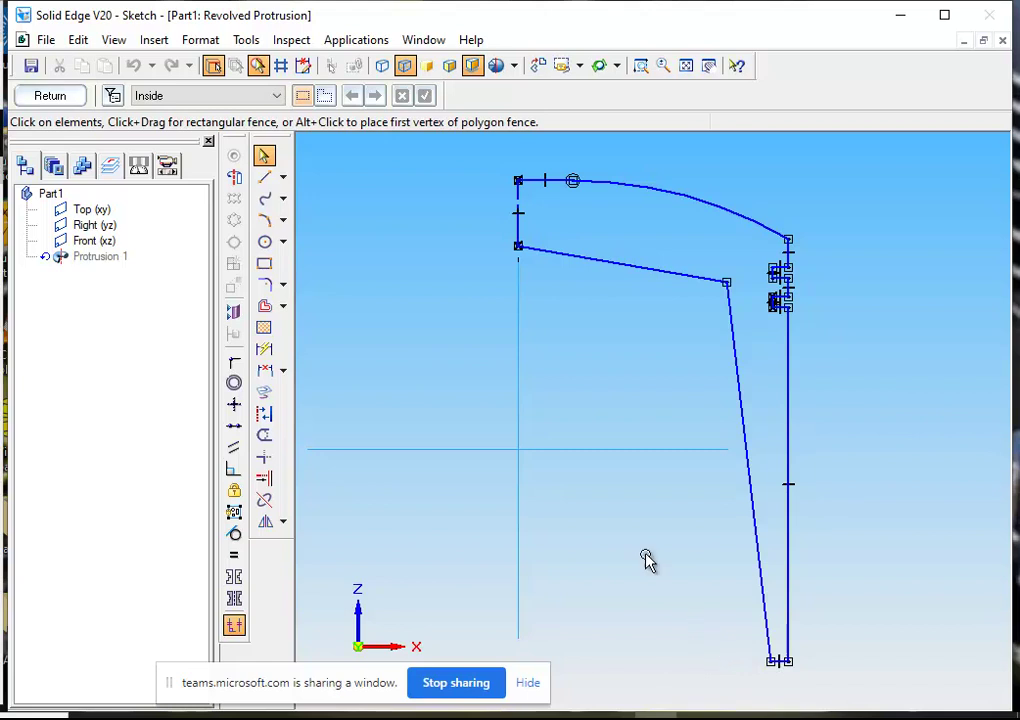
pyautogui.click(641, 65)
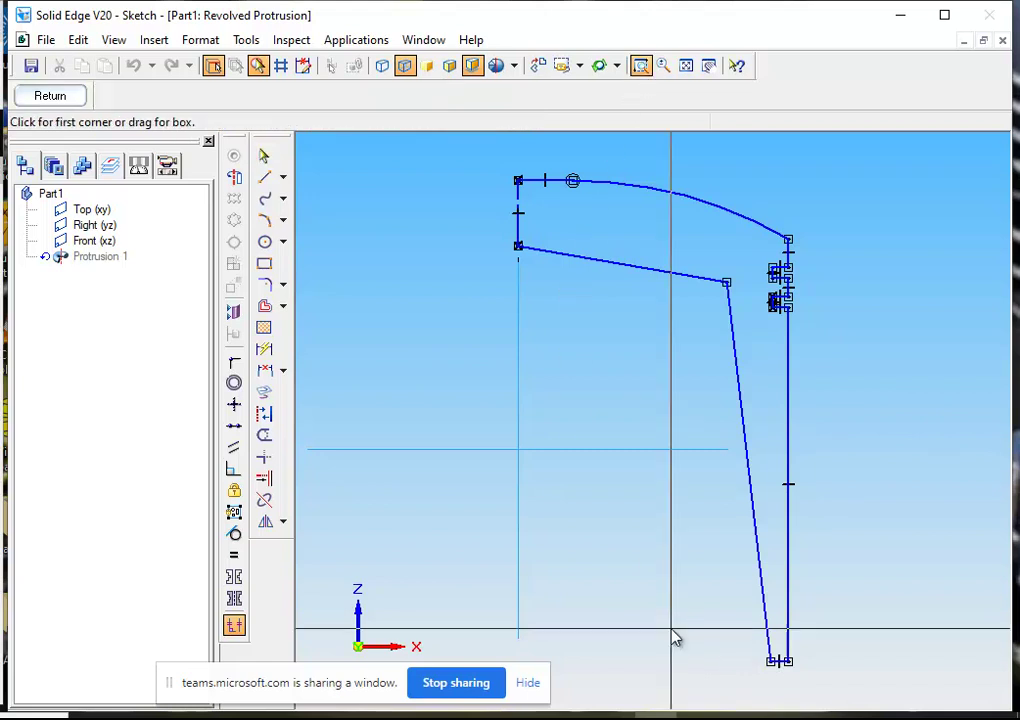
pyautogui.moveTo(700, 628); pyautogui.dragTo(826, 689)
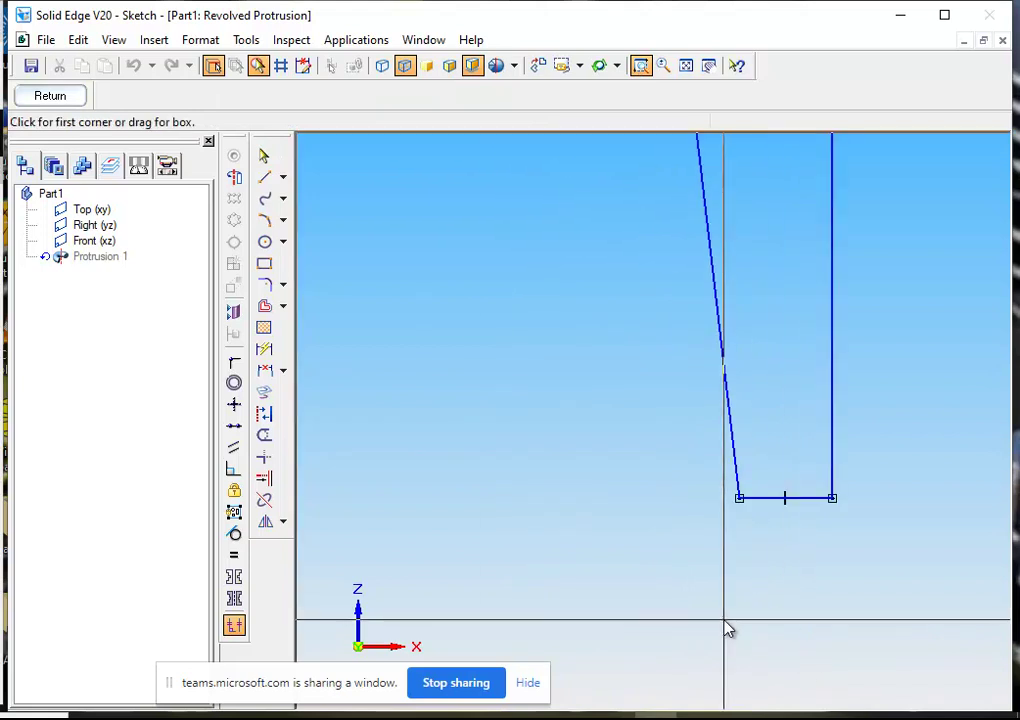
pyautogui.click(264, 177)
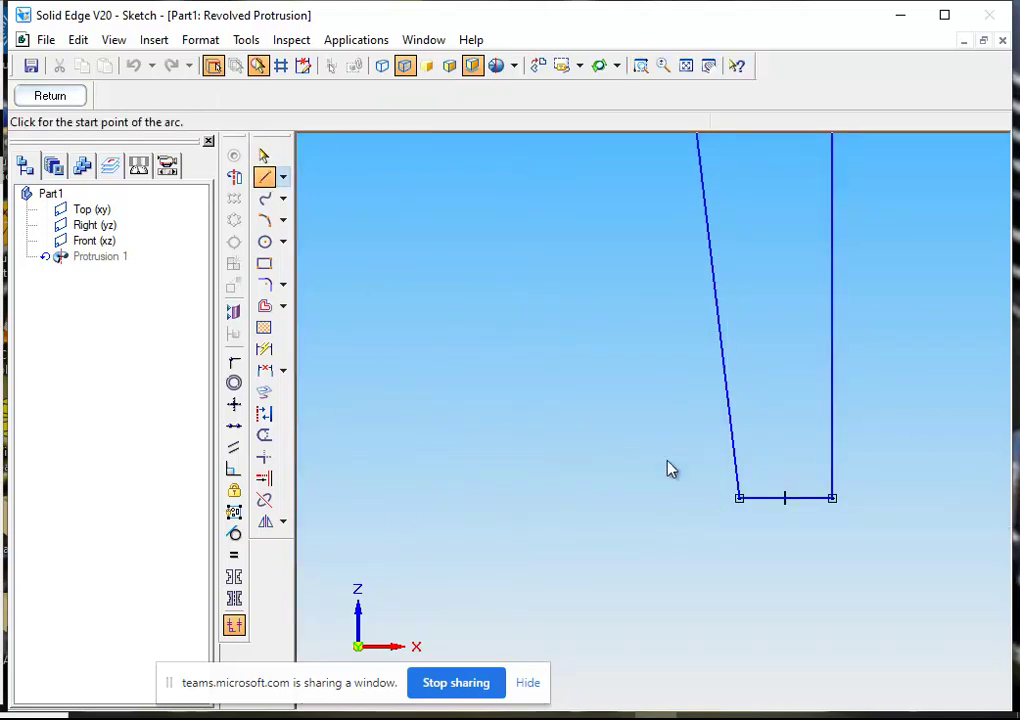
pyautogui.click(727, 403)
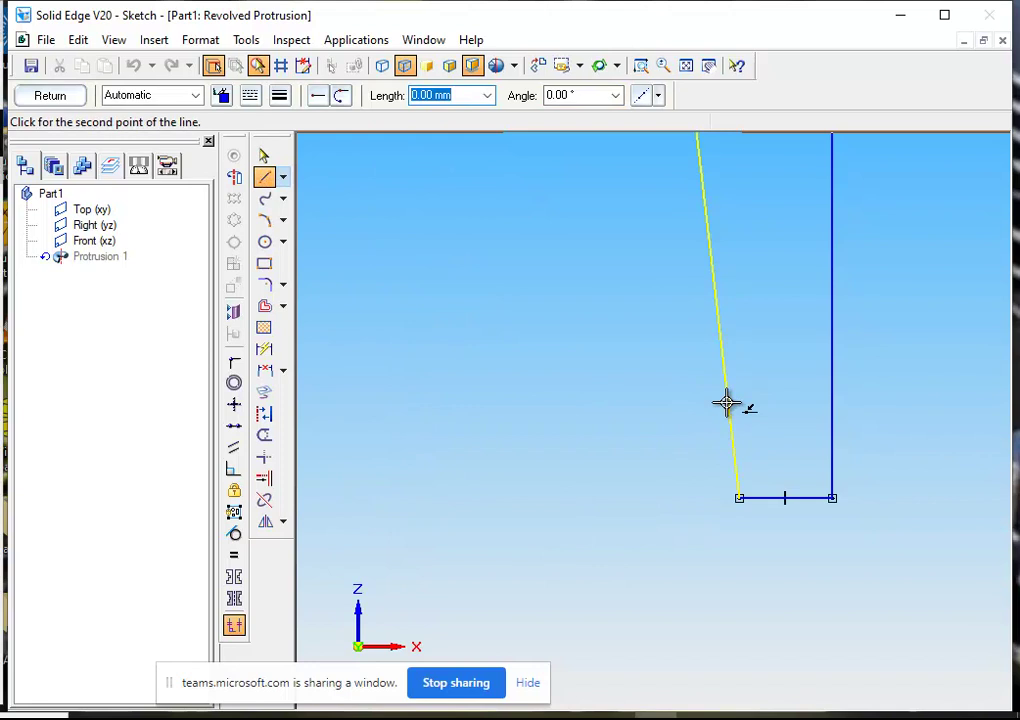
pyautogui.click(643, 403)
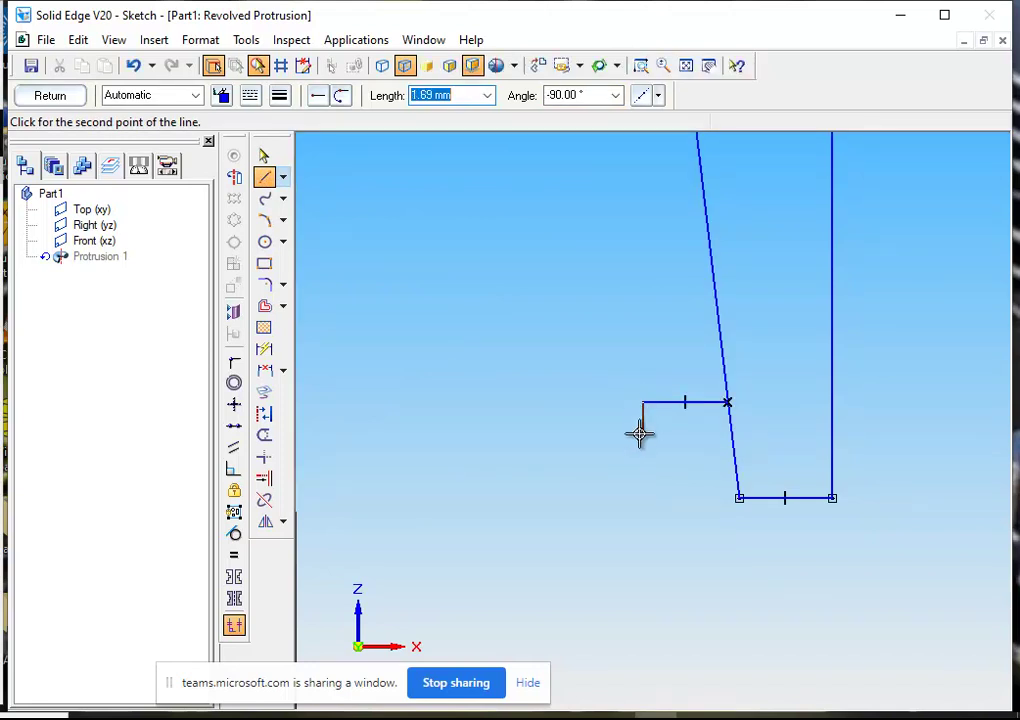
pyautogui.click(643, 498)
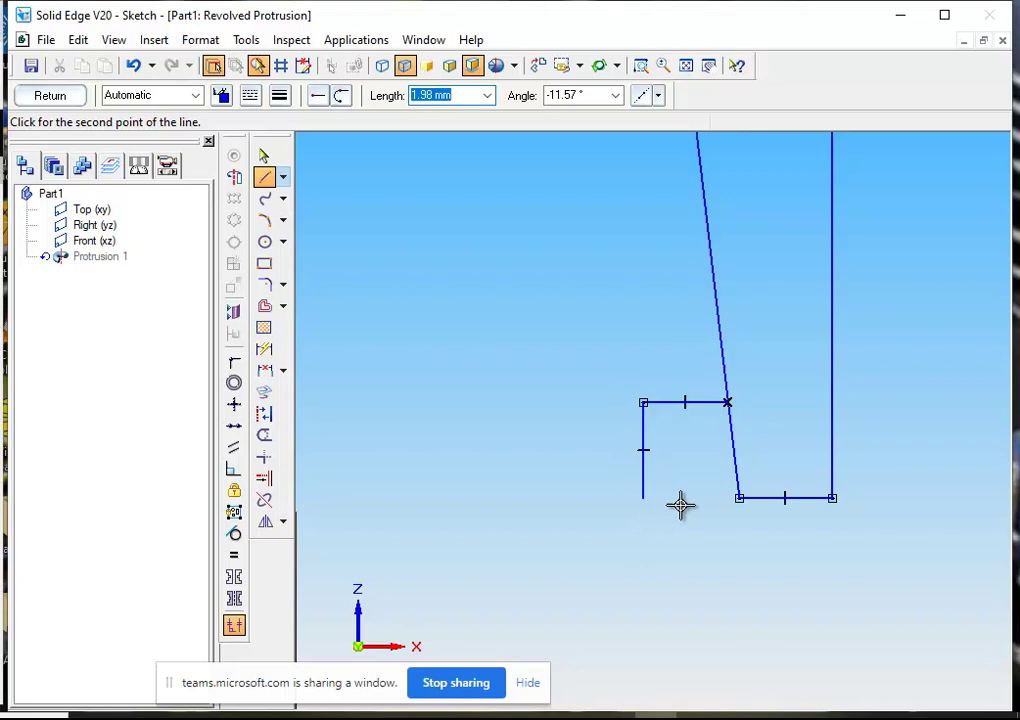
pyautogui.click(741, 497)
pyautogui.rightClick(727, 530)
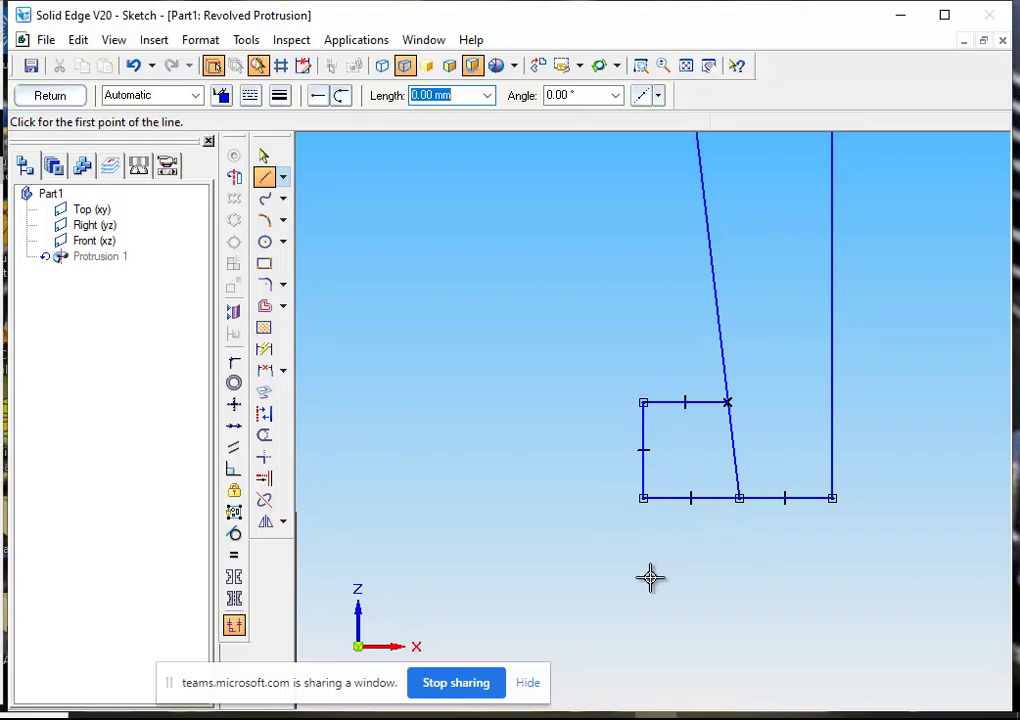
# - Trim away the slanted inner wall segment inside the lip and finish the revolved protrusion
pyautogui.click(264, 437)
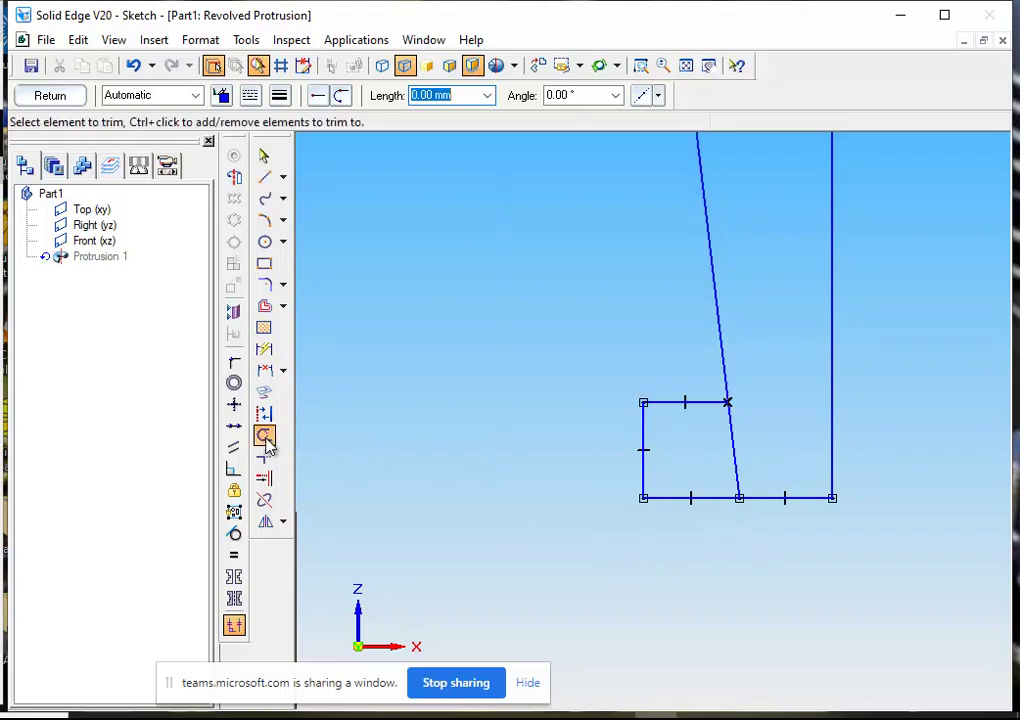
pyautogui.click(734, 461)
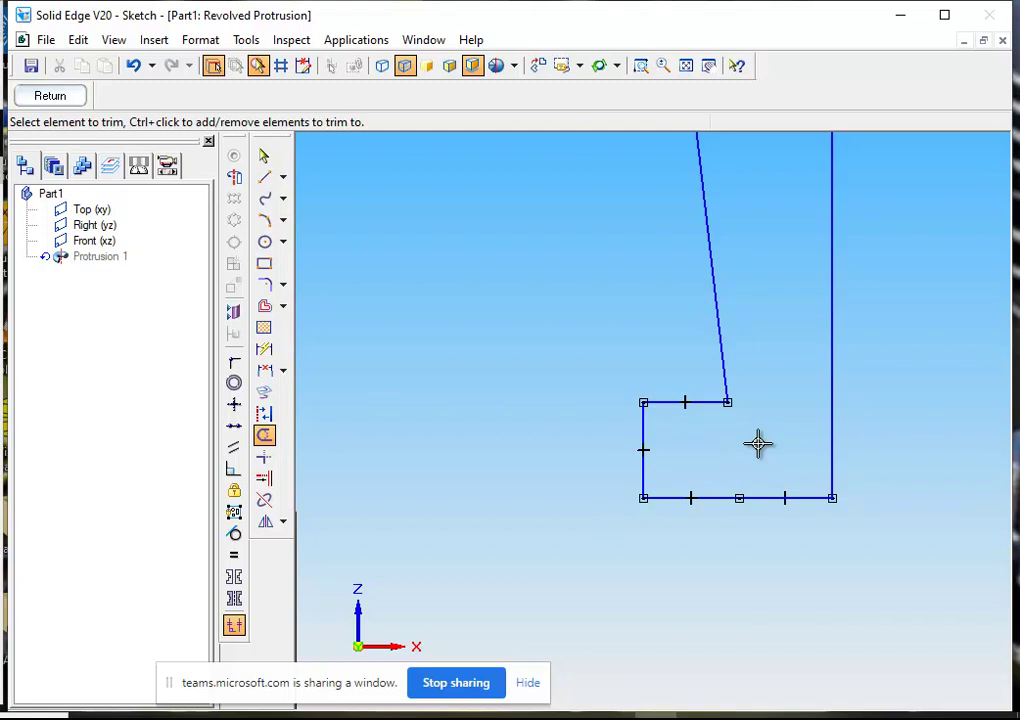
pyautogui.click(64, 100)
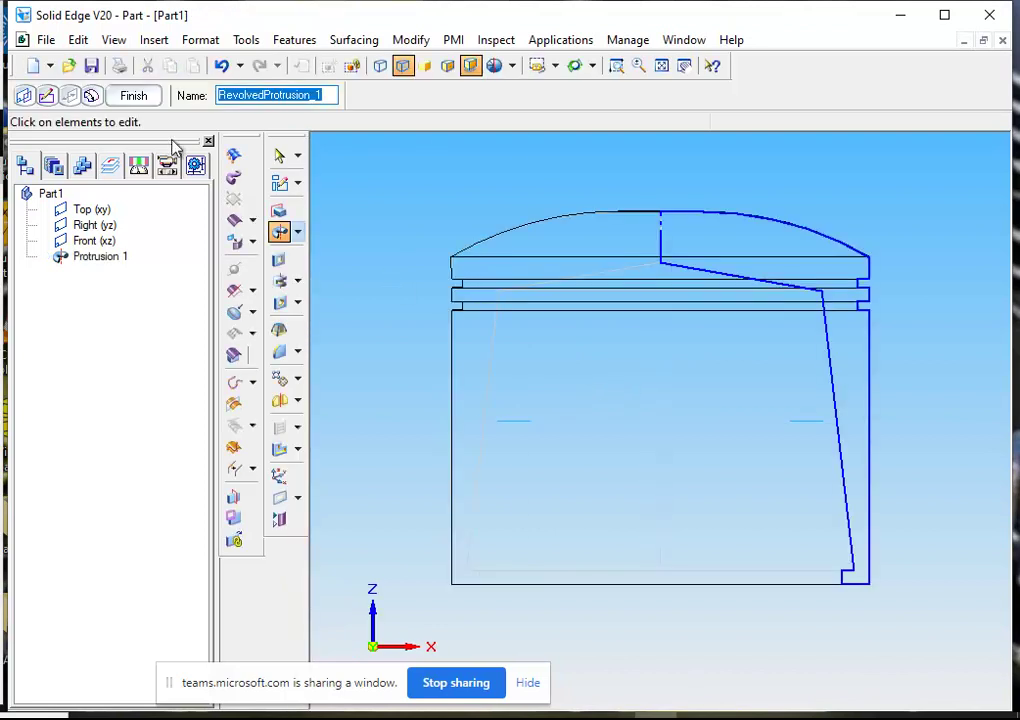
pyautogui.click(136, 97)
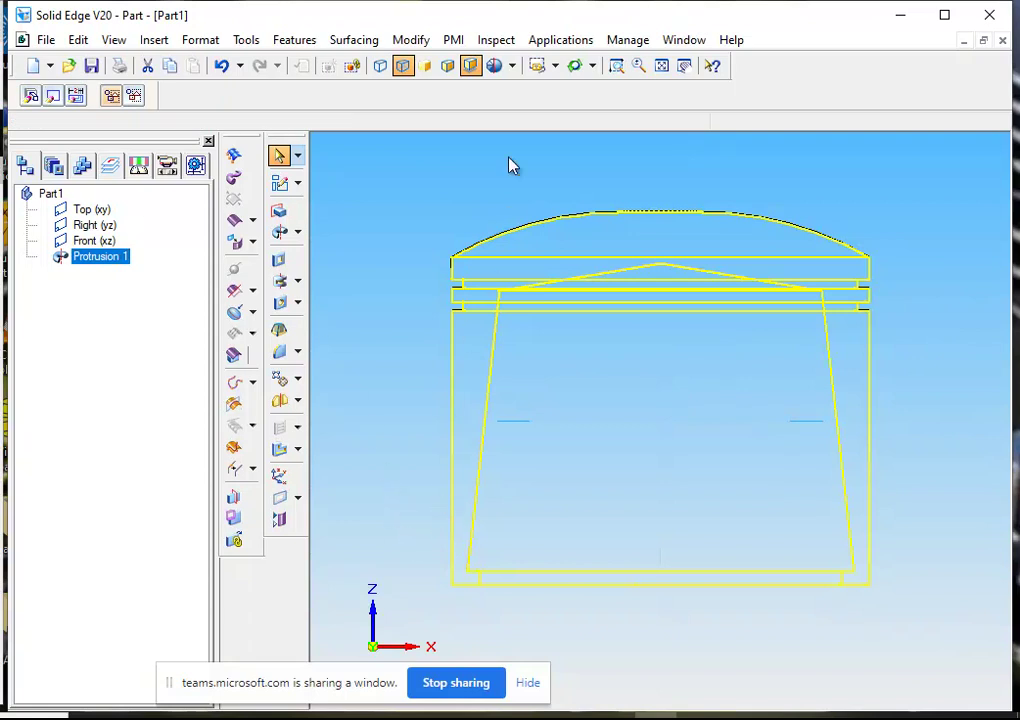
# - Display the part shaded with visible edges and rotate it to examine the inner lip and outer grooves
pyautogui.click(447, 68)
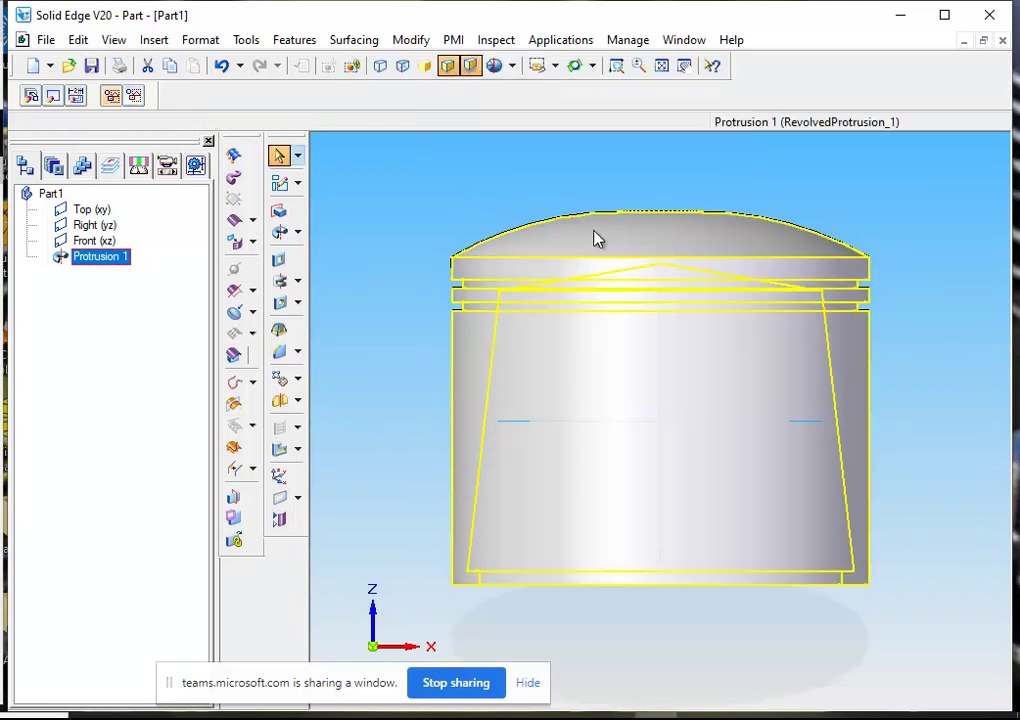
pyautogui.click(575, 66)
pyautogui.moveTo(401, 508); pyautogui.dragTo(386, 461)
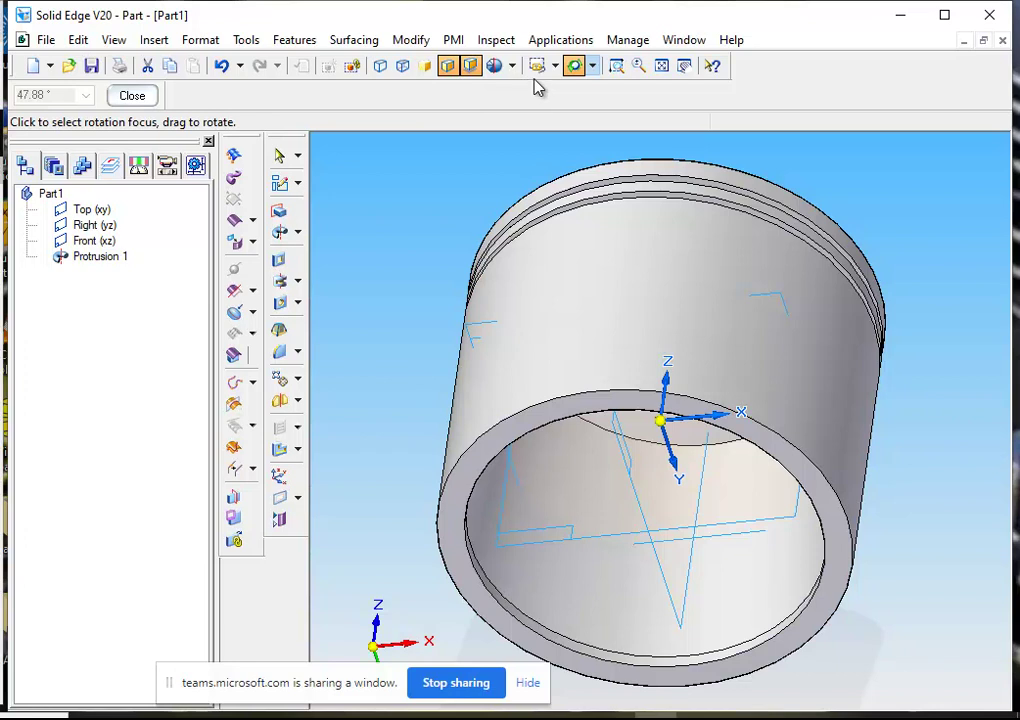
pyautogui.moveTo(500, 195); pyautogui.dragTo(505, 296)
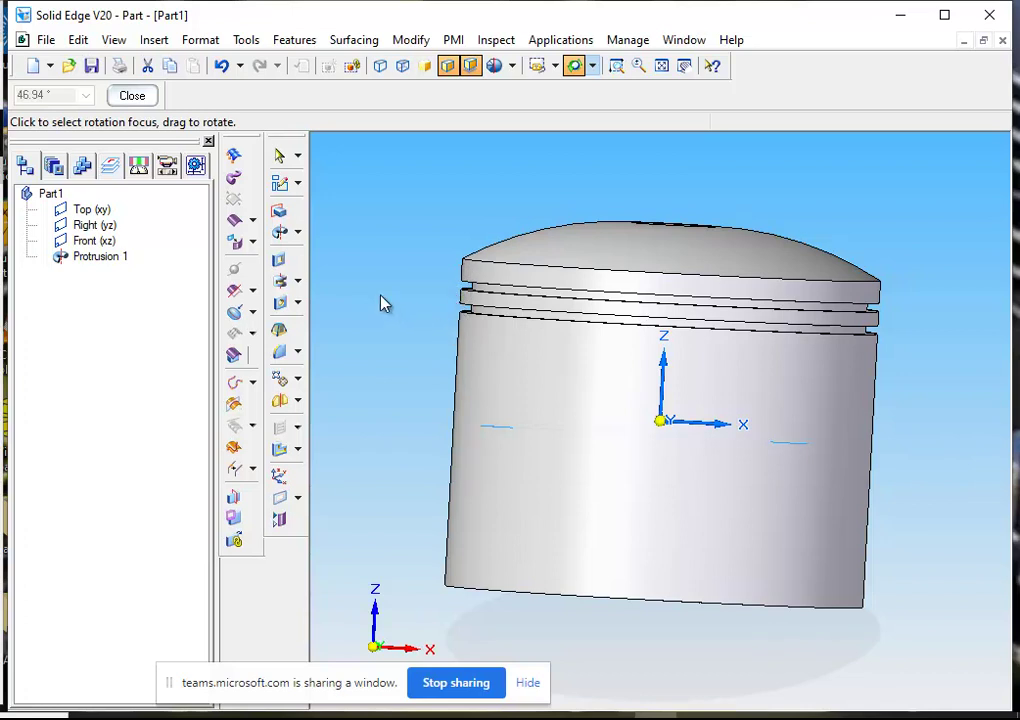
pyautogui.click(132, 97)
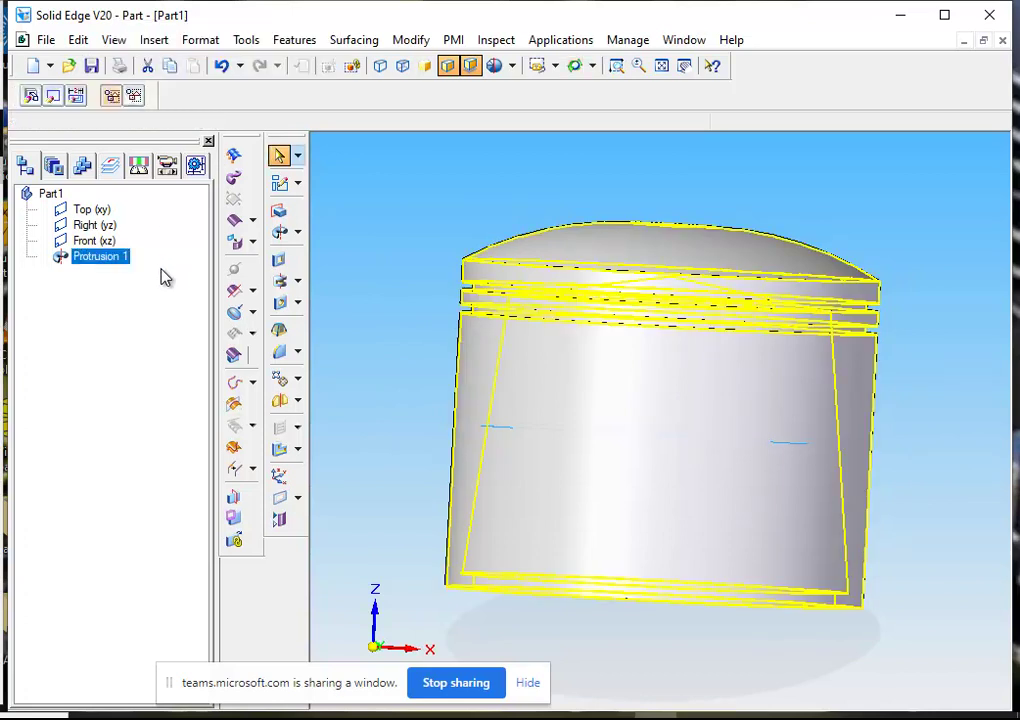
# - Reopen the profile sketch of the revolved protrusion for editing
pyautogui.click(53, 99)
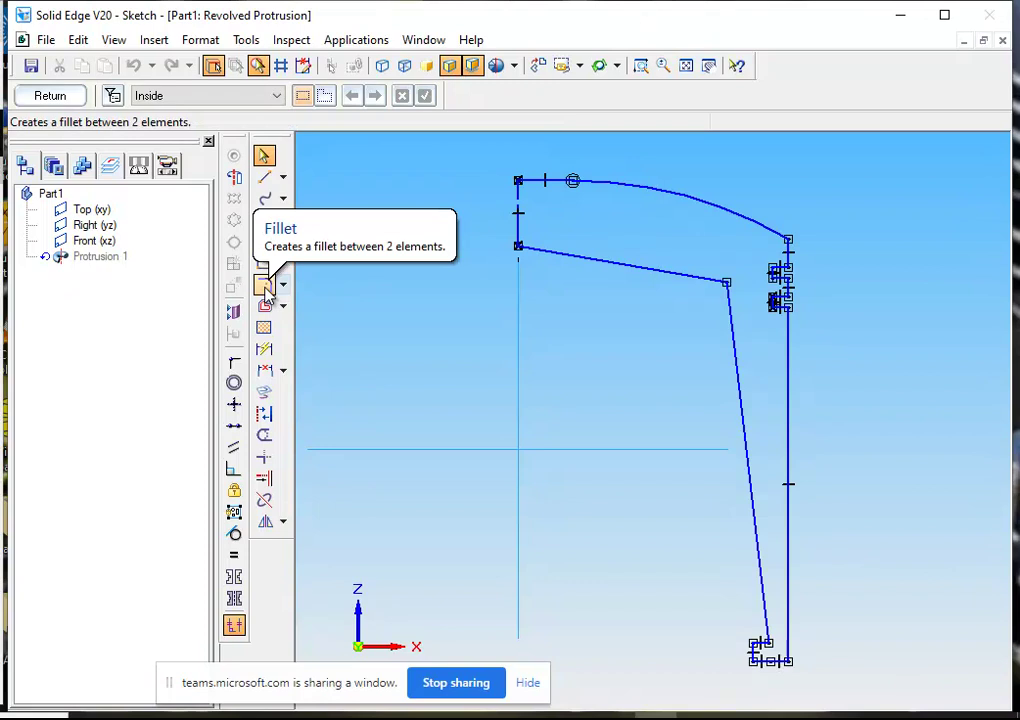
pyautogui.click(283, 291)
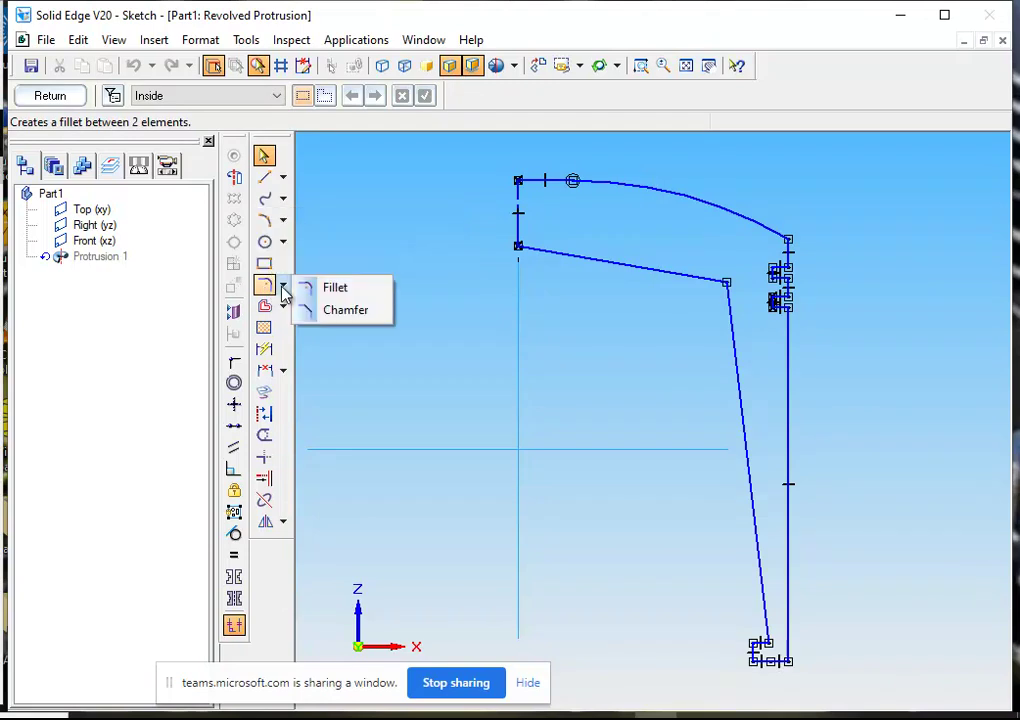
pyautogui.click(283, 306)
pyautogui.click(283, 286)
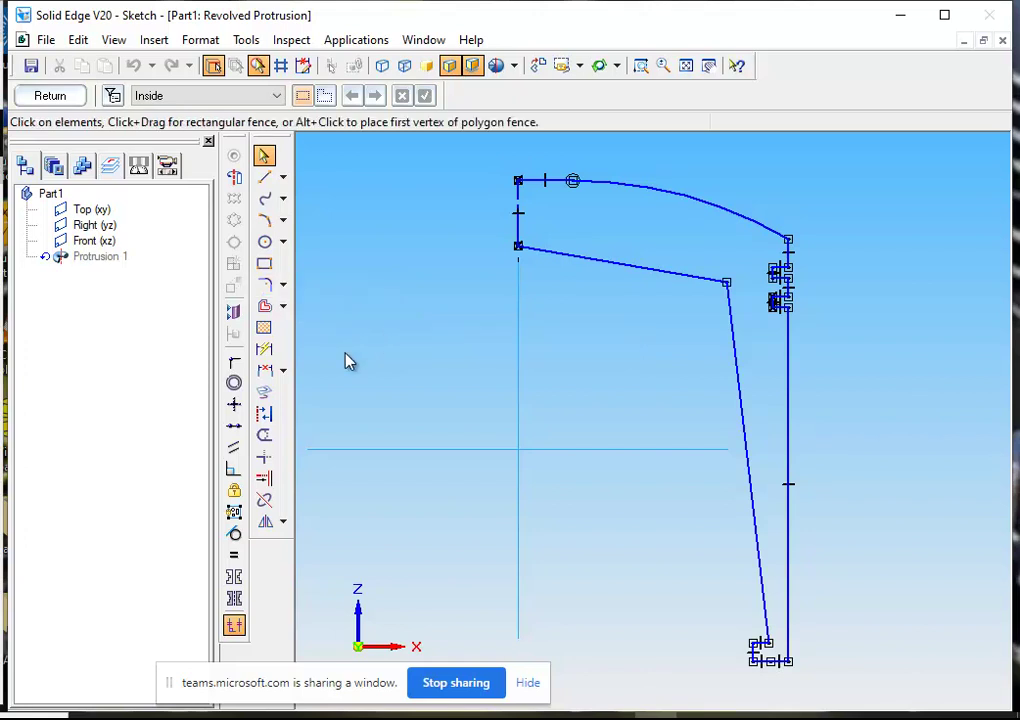
# - Draw an open stepped line of three horizontal and three vertical segments descending beside the piston profile
pyautogui.click(265, 178)
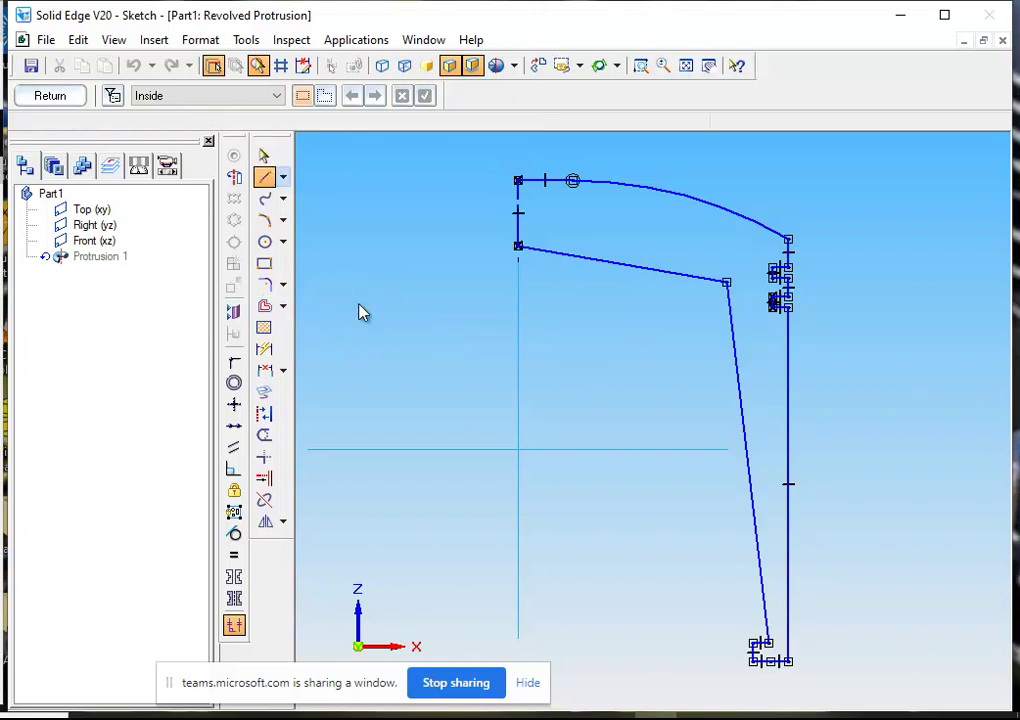
pyautogui.click(337, 290)
pyautogui.click(409, 291)
pyautogui.click(409, 352)
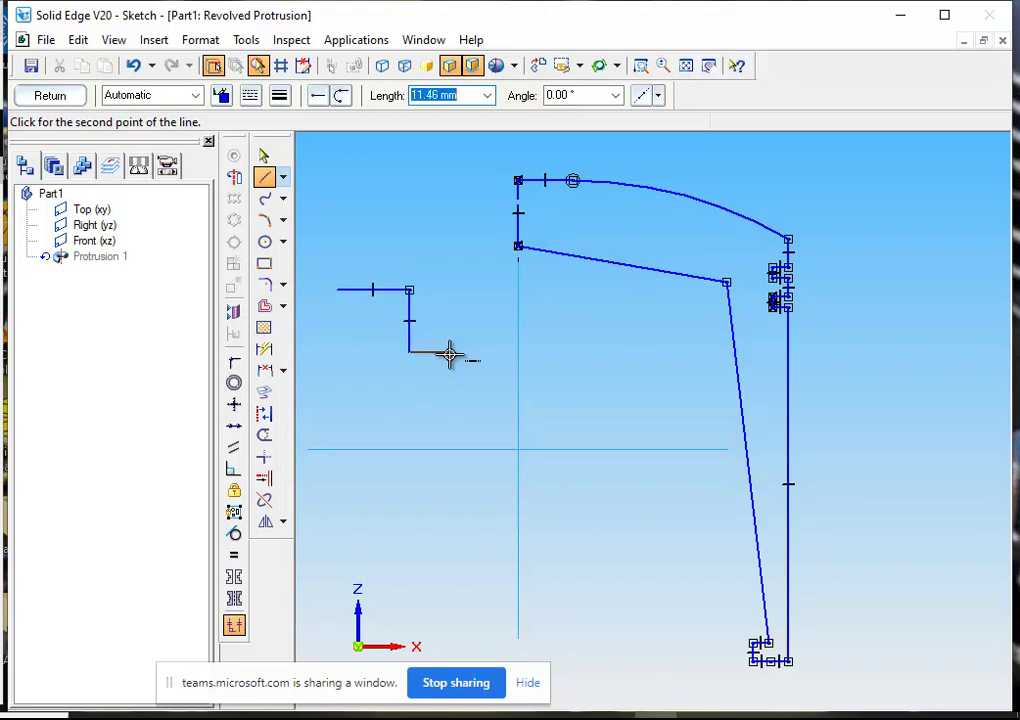
pyautogui.click(477, 352)
pyautogui.click(477, 418)
pyautogui.click(577, 418)
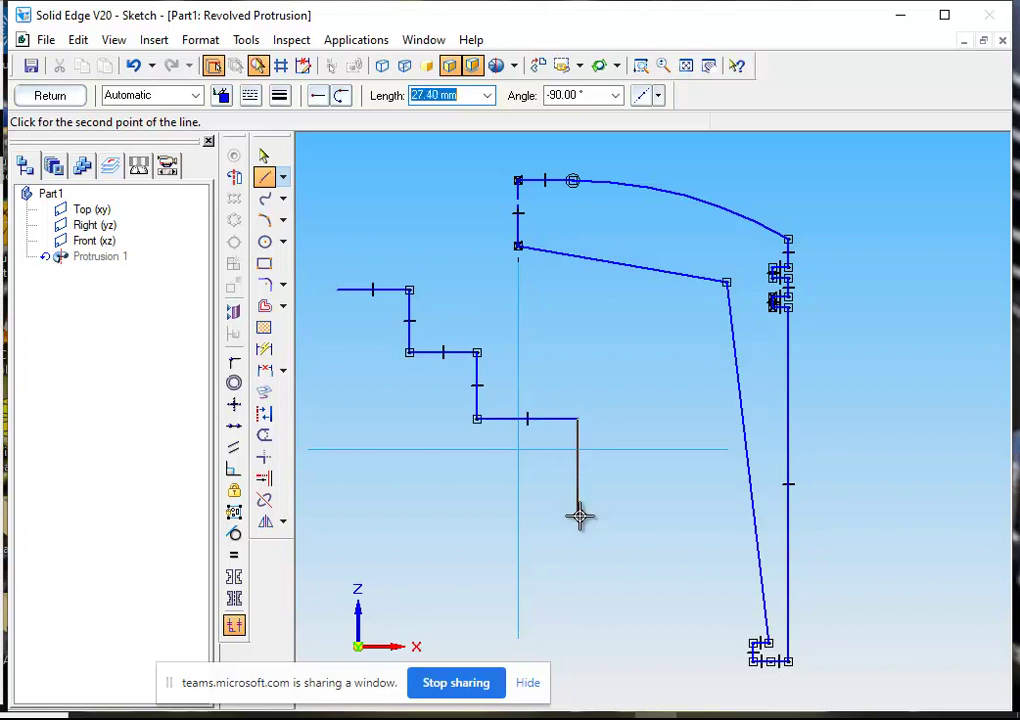
pyautogui.click(577, 518)
pyautogui.press('Escape')
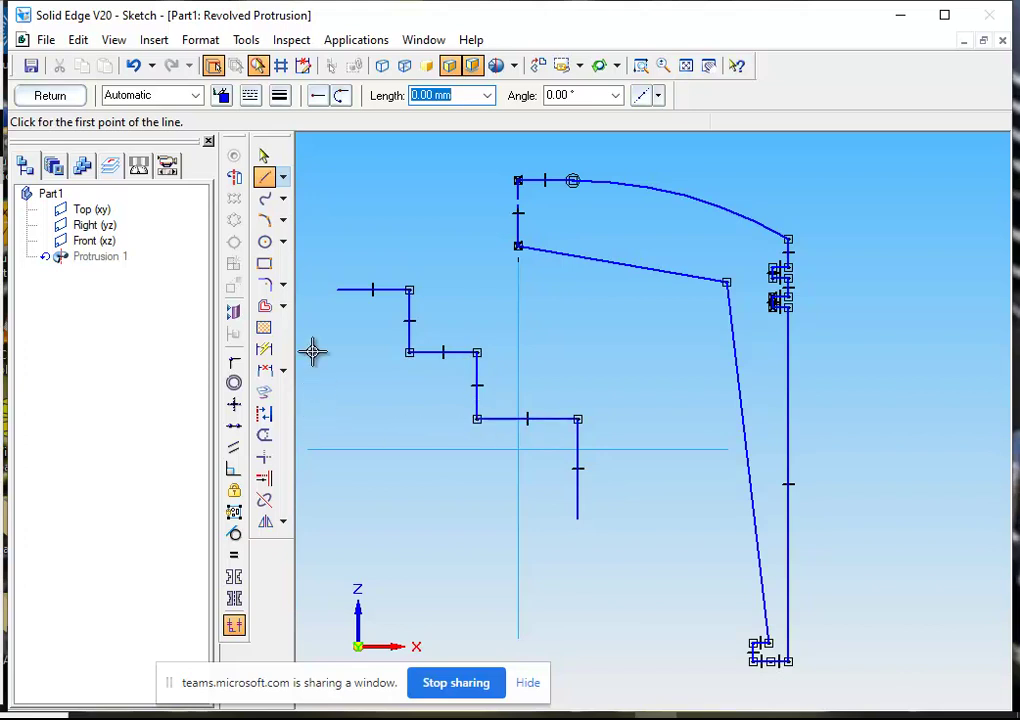
# - Chamfer all five corners of the stepped line at 45° with the Chamfer tool
pyautogui.click(282, 288)
pyautogui.click(330, 309)
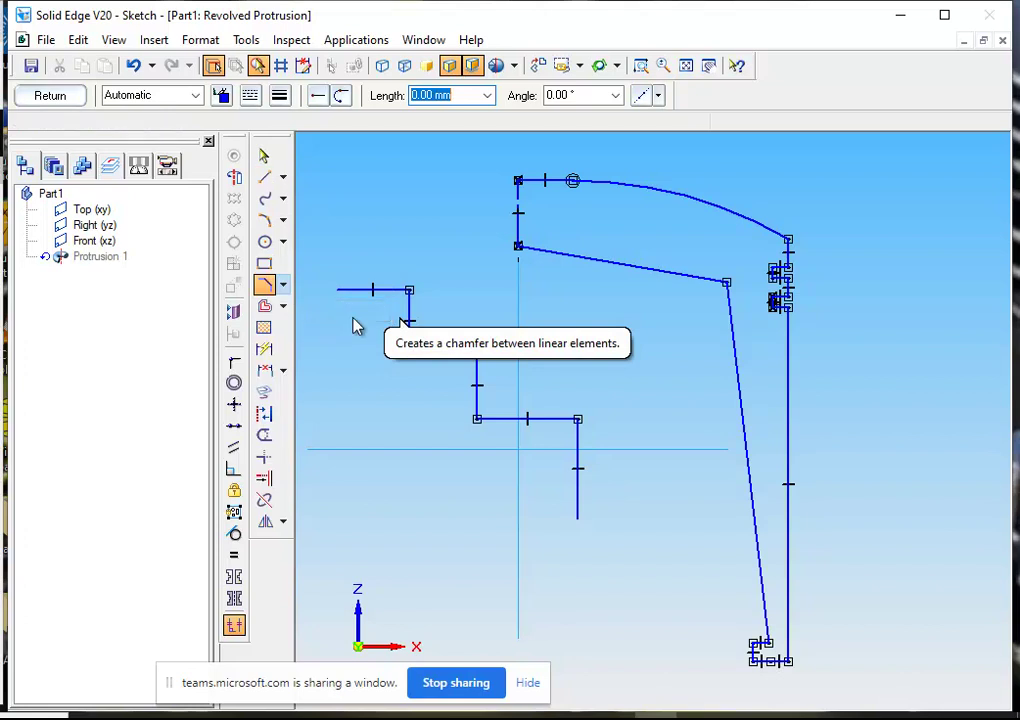
pyautogui.click(409, 290)
pyautogui.click(398, 296)
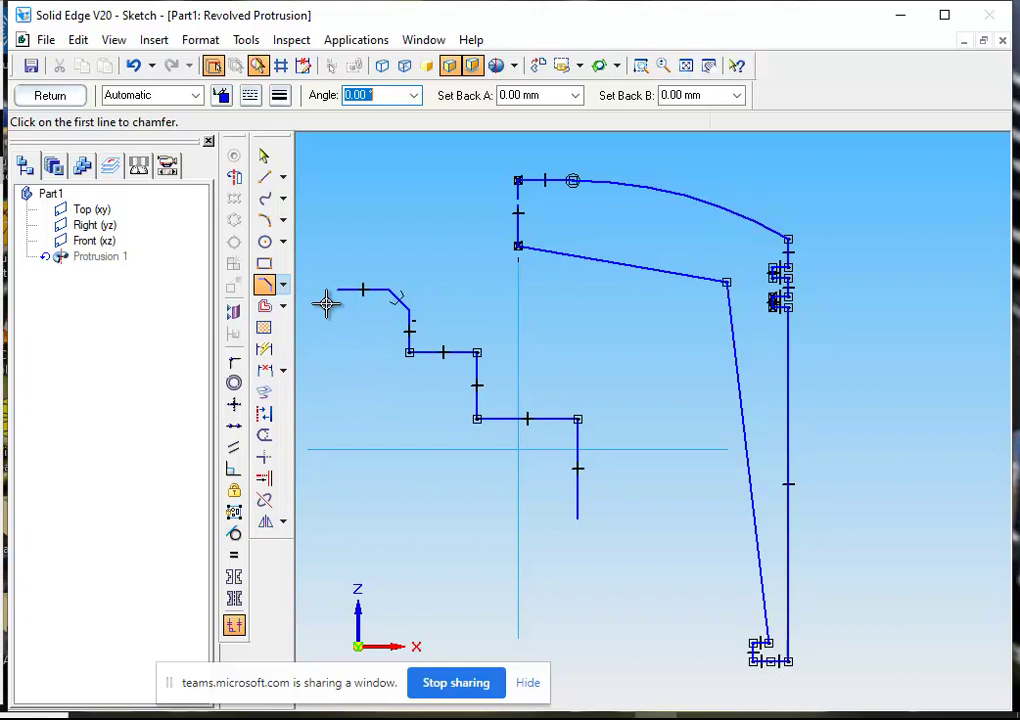
pyautogui.click(408, 353)
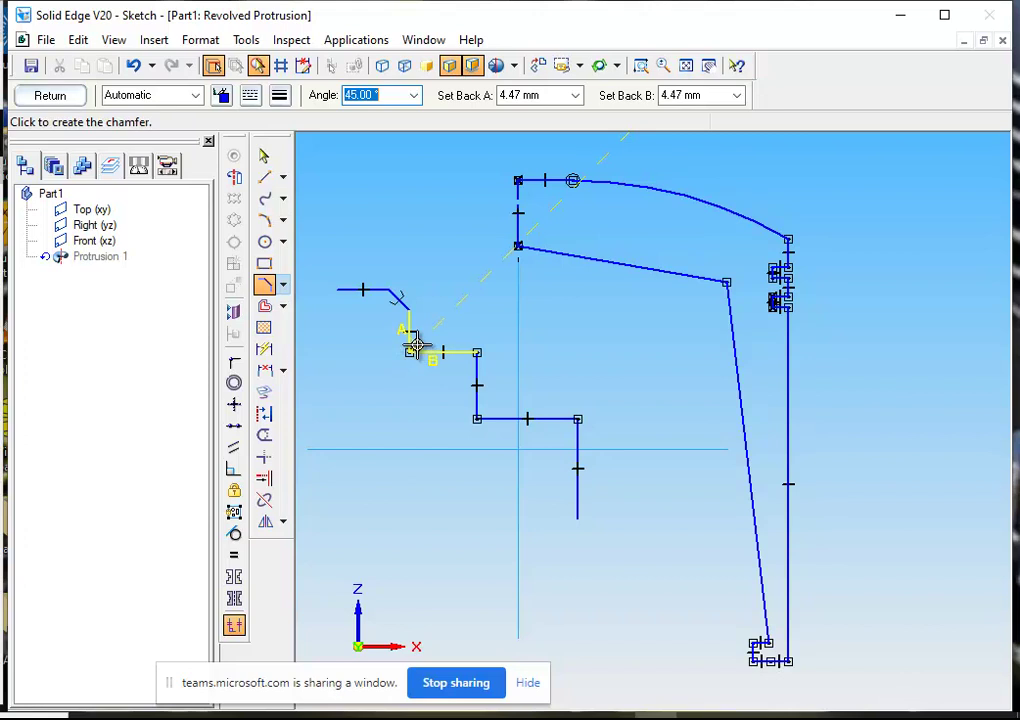
pyautogui.click(407, 332)
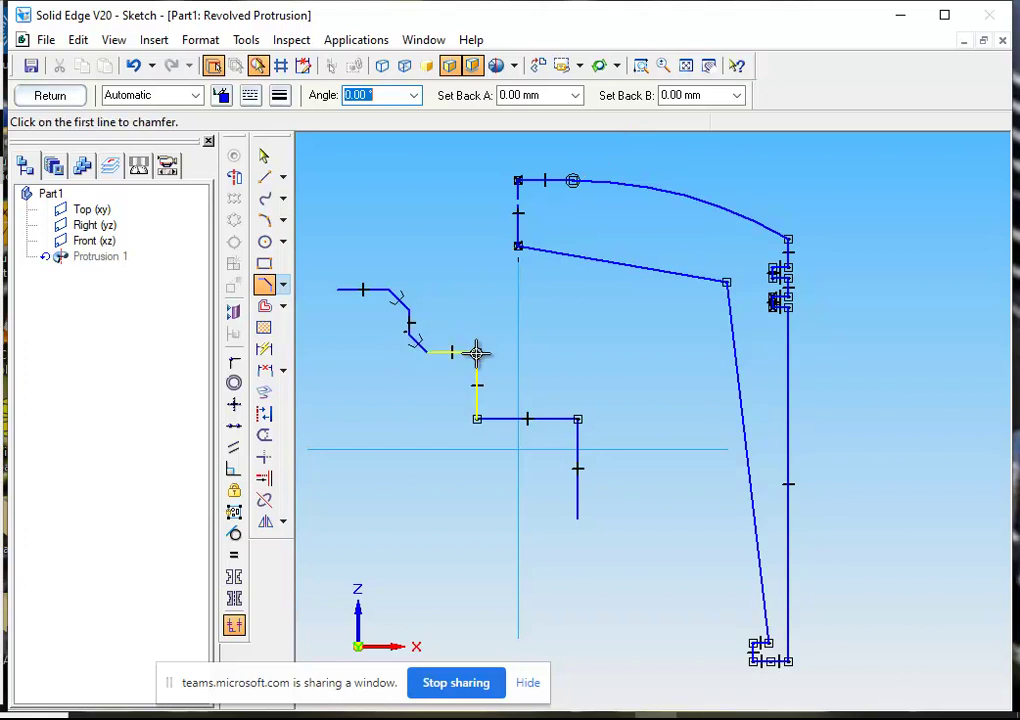
pyautogui.click(476, 352)
pyautogui.click(456, 354)
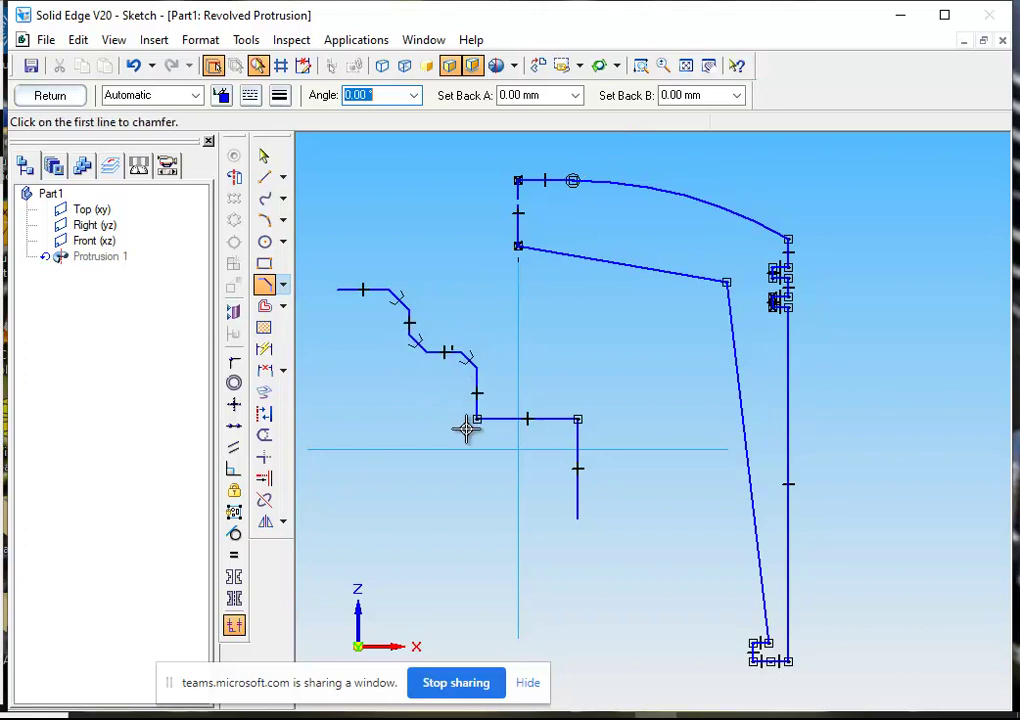
pyautogui.click(476, 418)
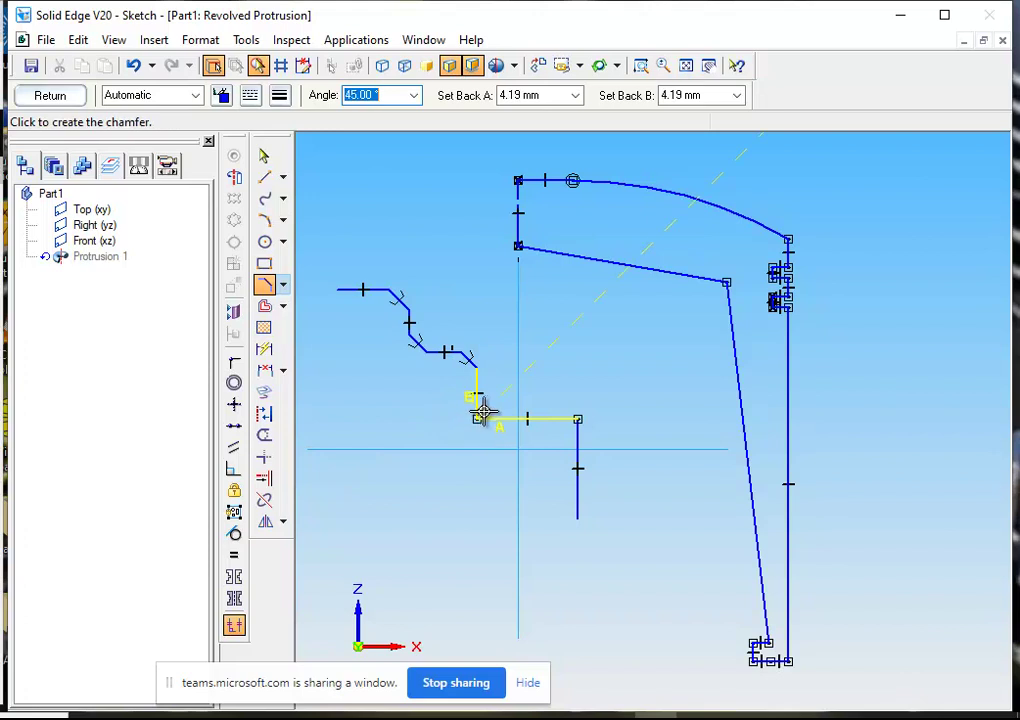
pyautogui.click(491, 401)
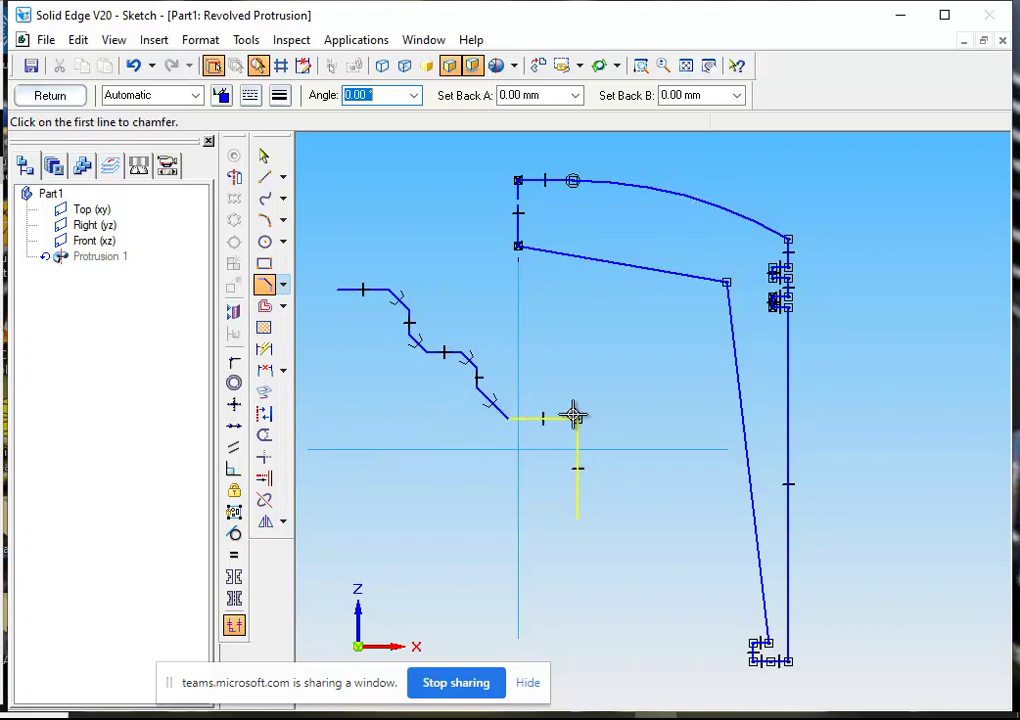
pyautogui.click(574, 417)
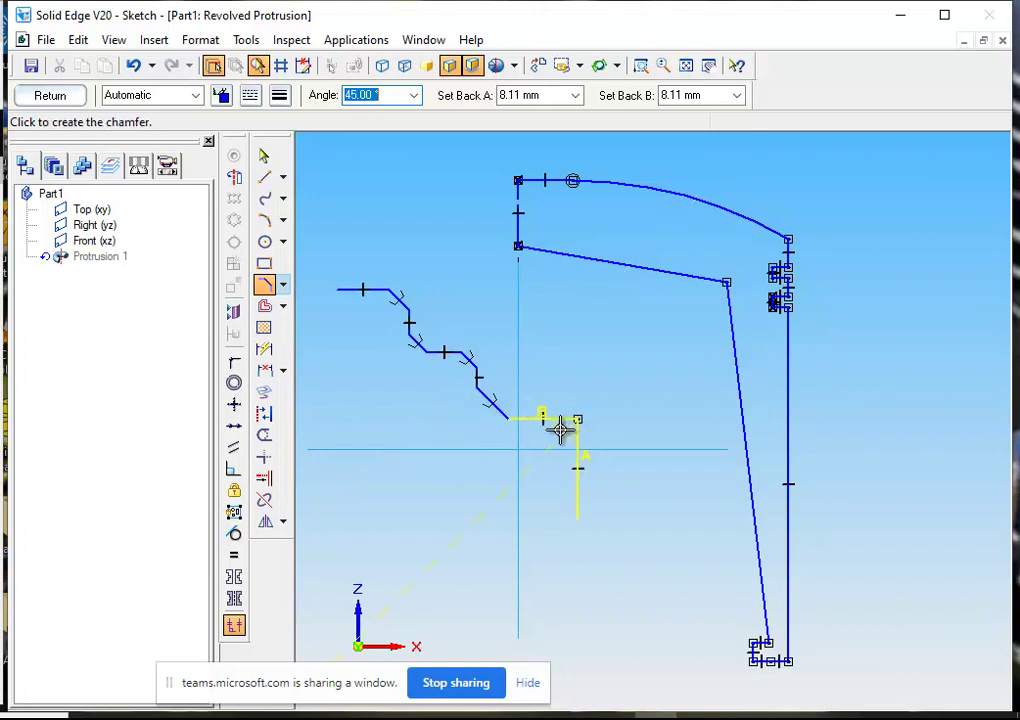
pyautogui.click(560, 430)
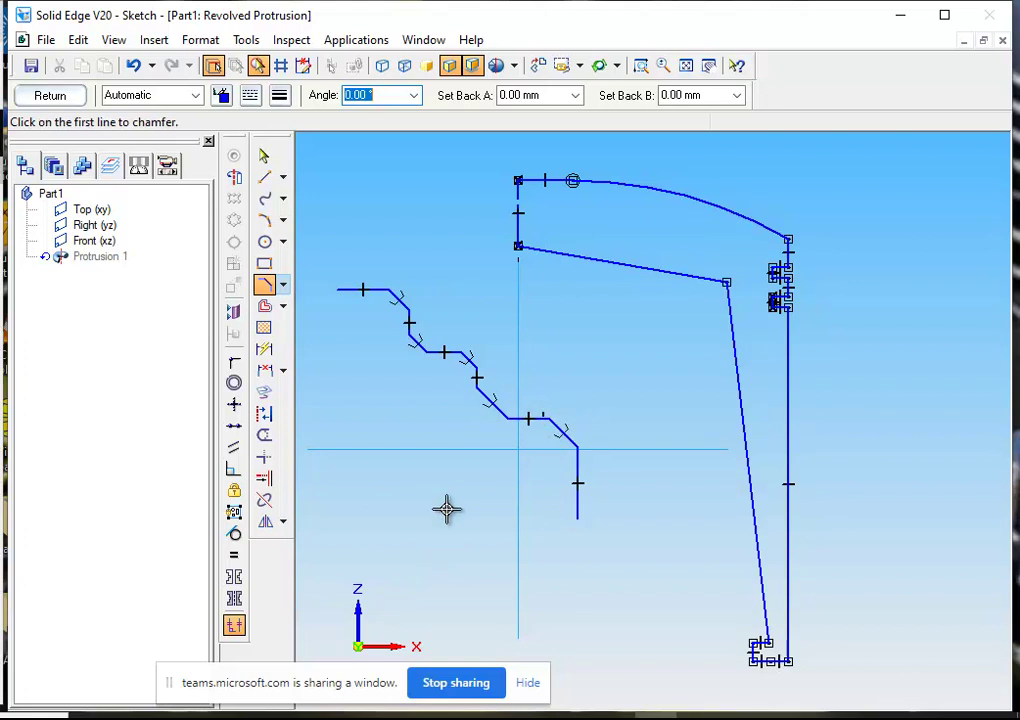
# - Delete the whole chamfered stepped line beside the piston profile
pyautogui.click(264, 155)
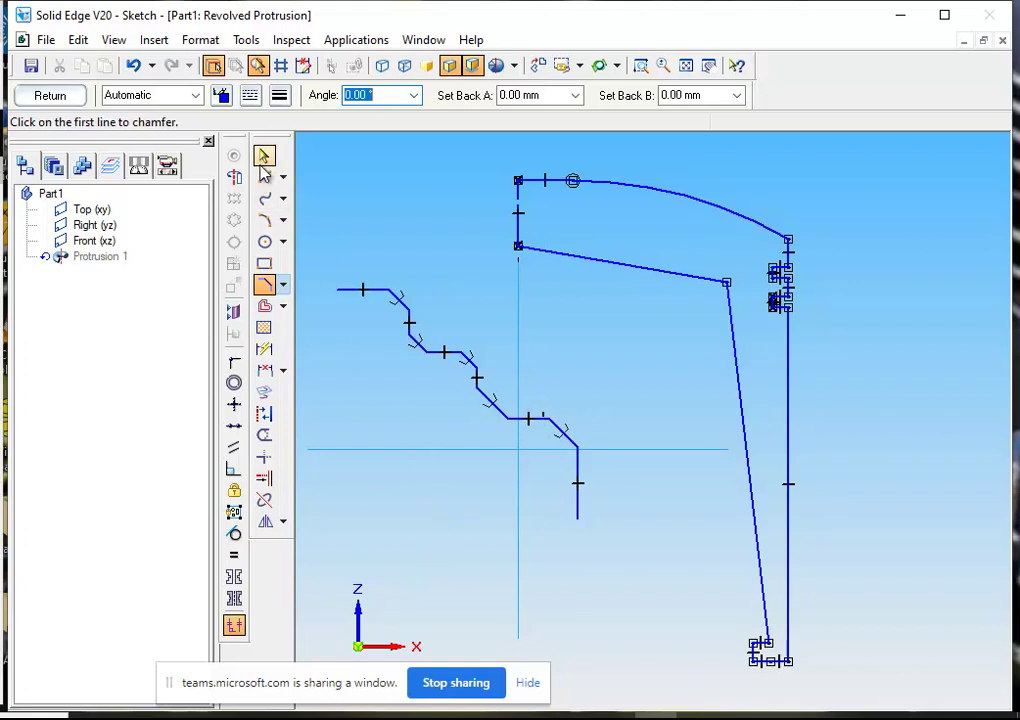
pyautogui.moveTo(321, 260); pyautogui.dragTo(589, 541)
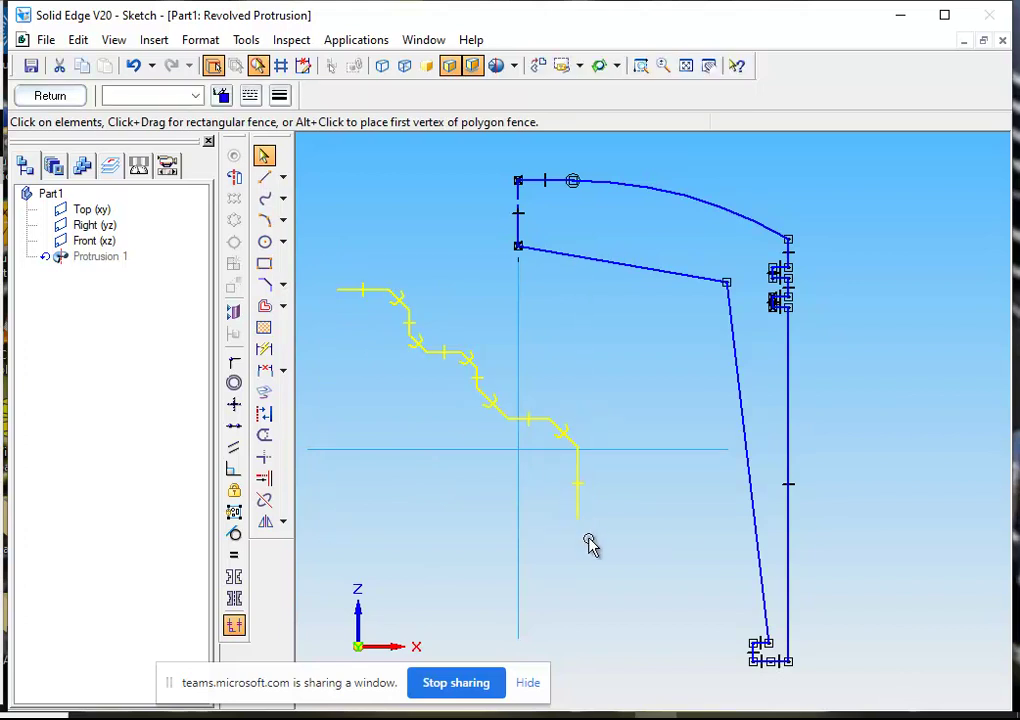
pyautogui.press('Delete')
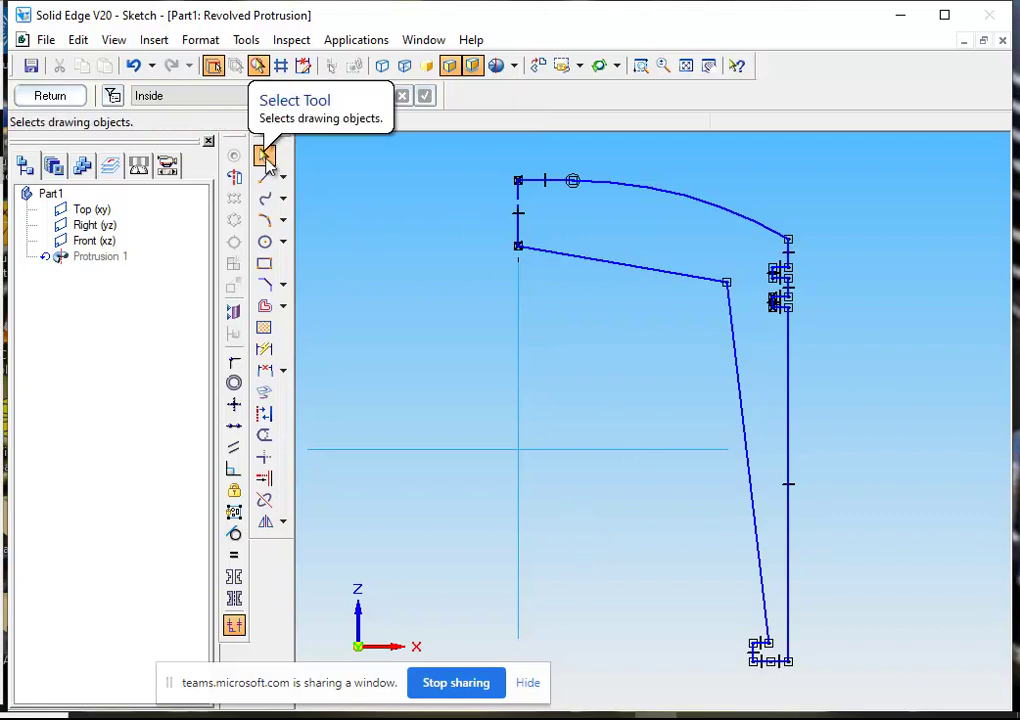
# - Chamfer the two outer corners of the upper ring groove at 45° with setbacks of about 0.6 mm
pyautogui.click(641, 66)
pyautogui.click(723, 188)
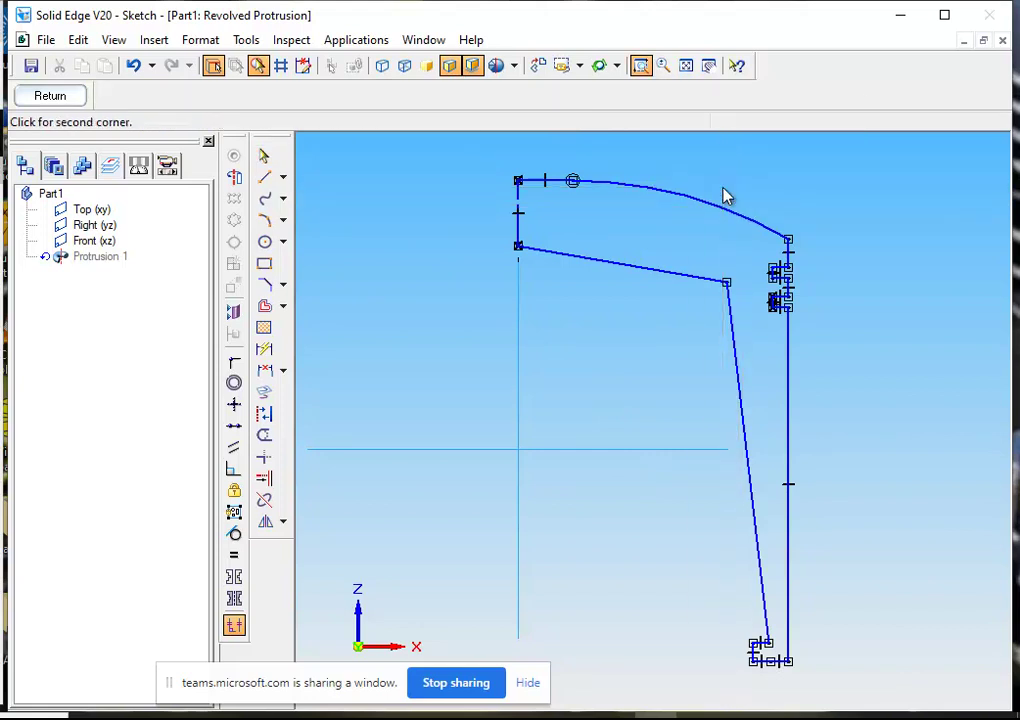
pyautogui.click(855, 393)
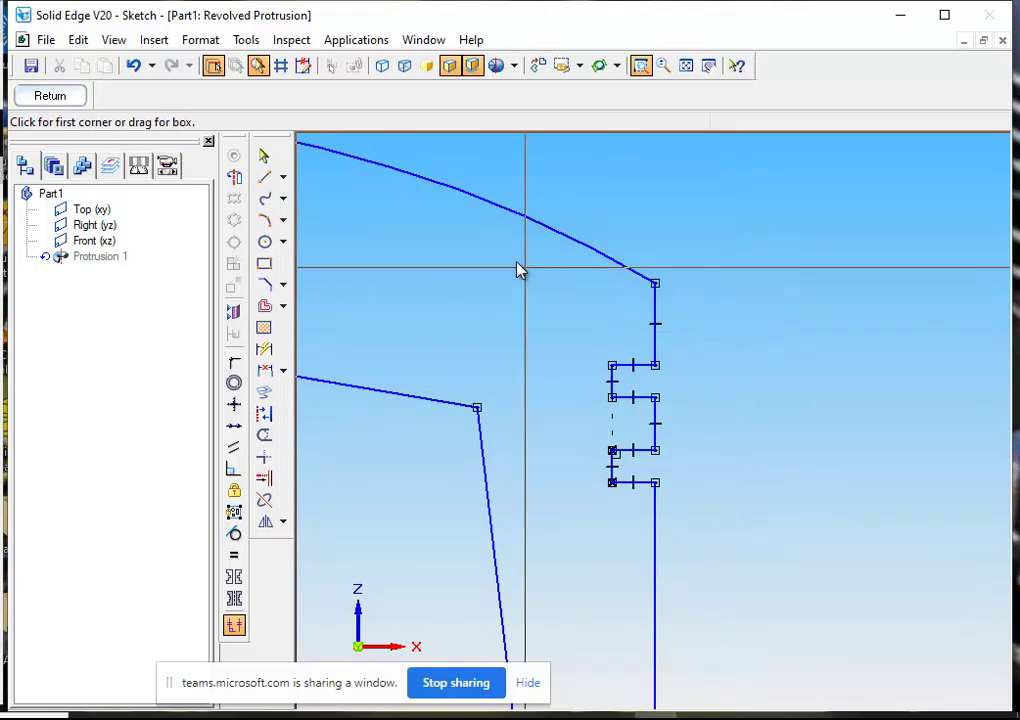
pyautogui.moveTo(549, 228); pyautogui.dragTo(724, 551)
pyautogui.press('Escape')
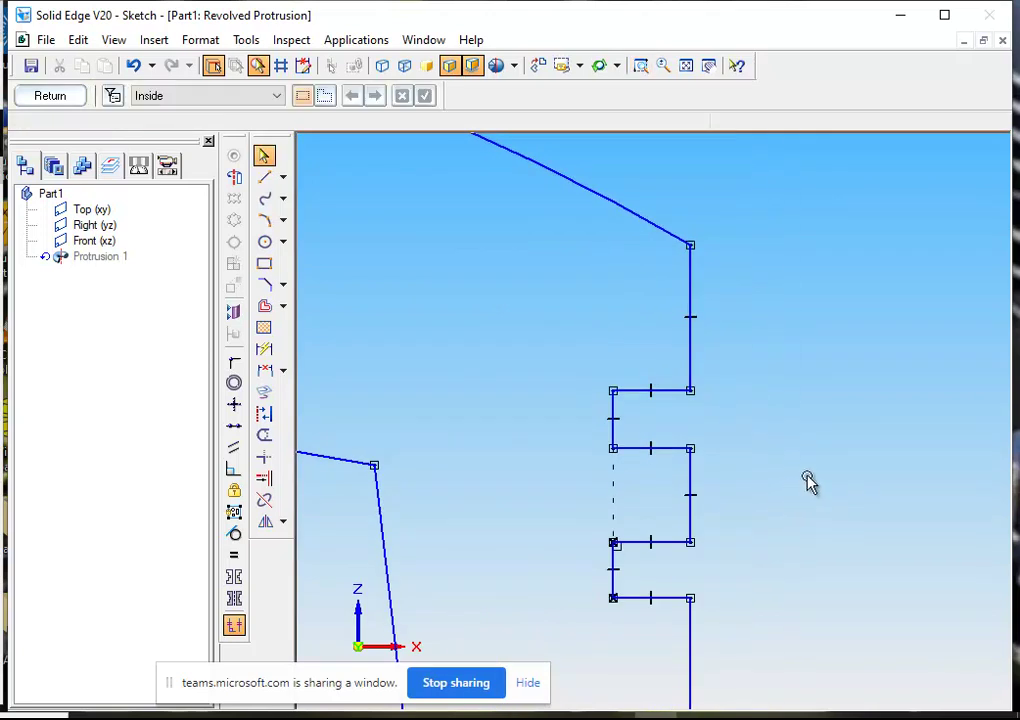
pyautogui.click(265, 288)
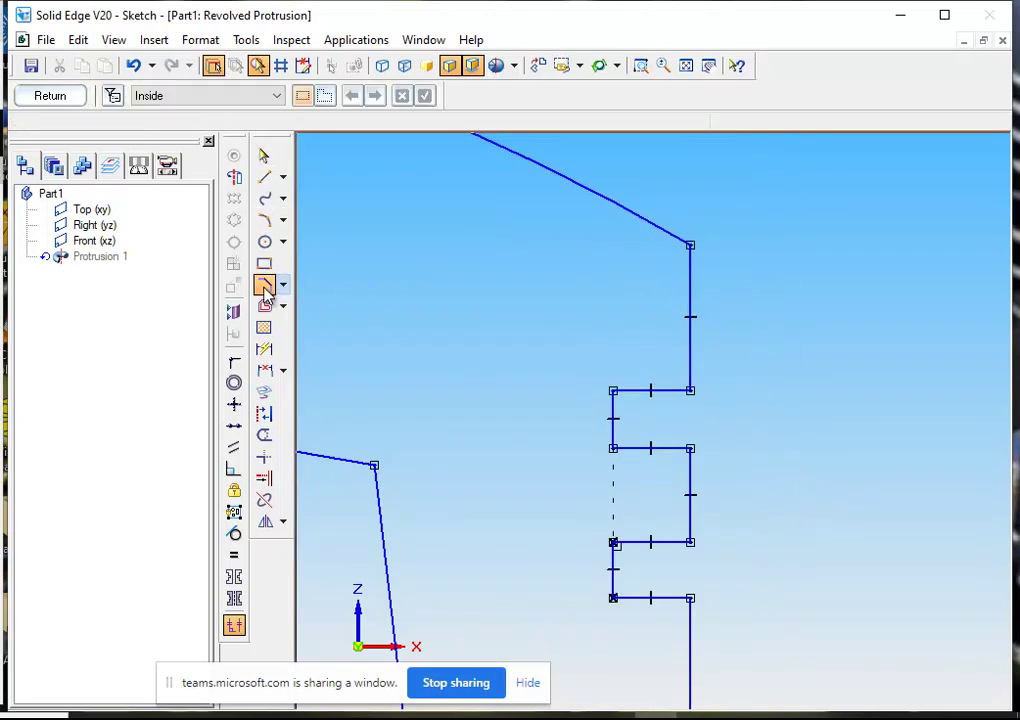
pyautogui.click(693, 390)
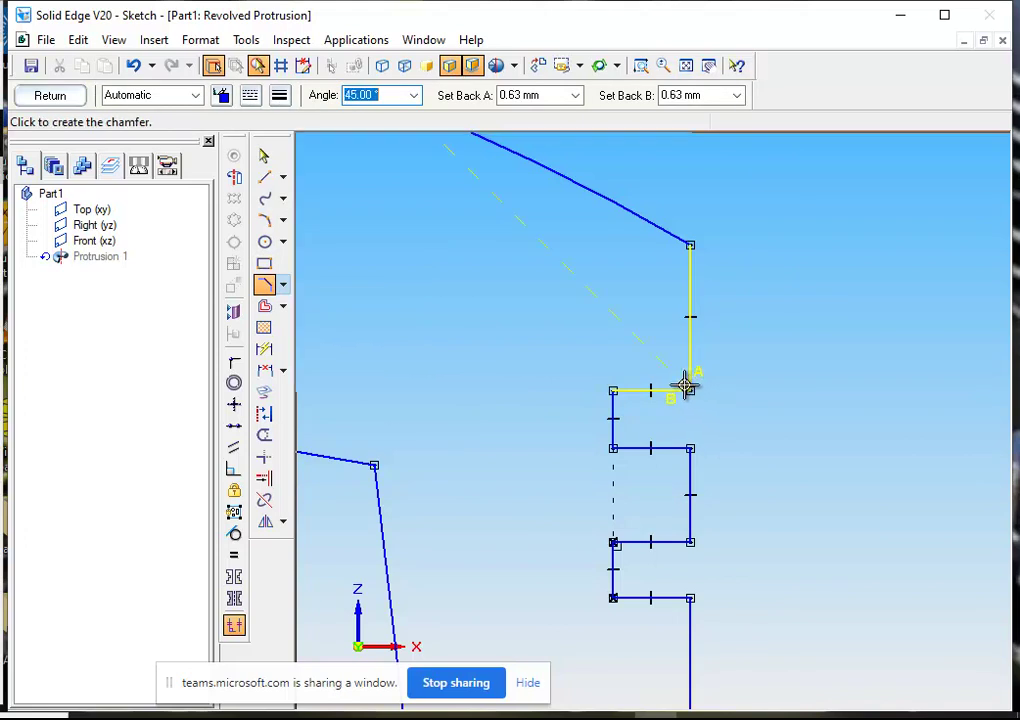
pyautogui.click(688, 387)
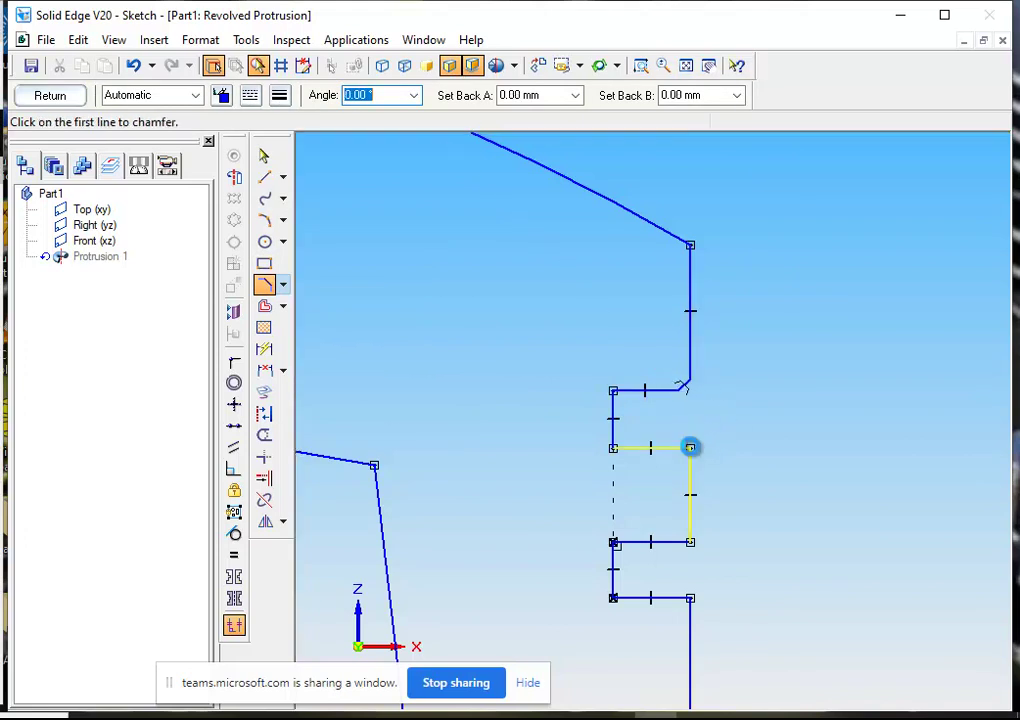
pyautogui.click(692, 447)
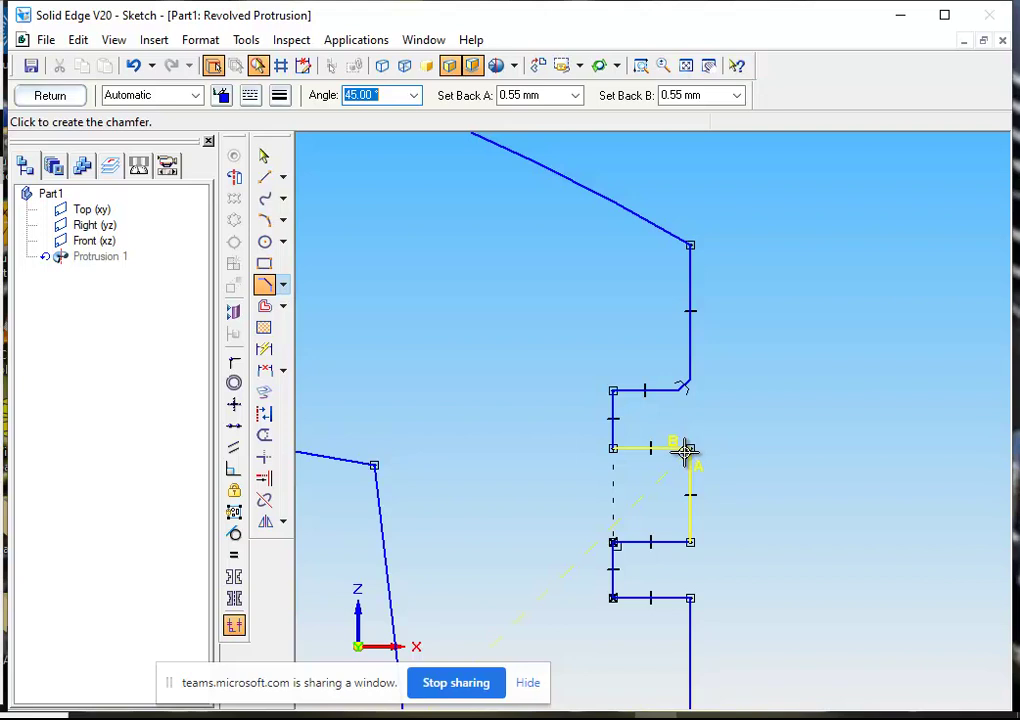
pyautogui.click(684, 450)
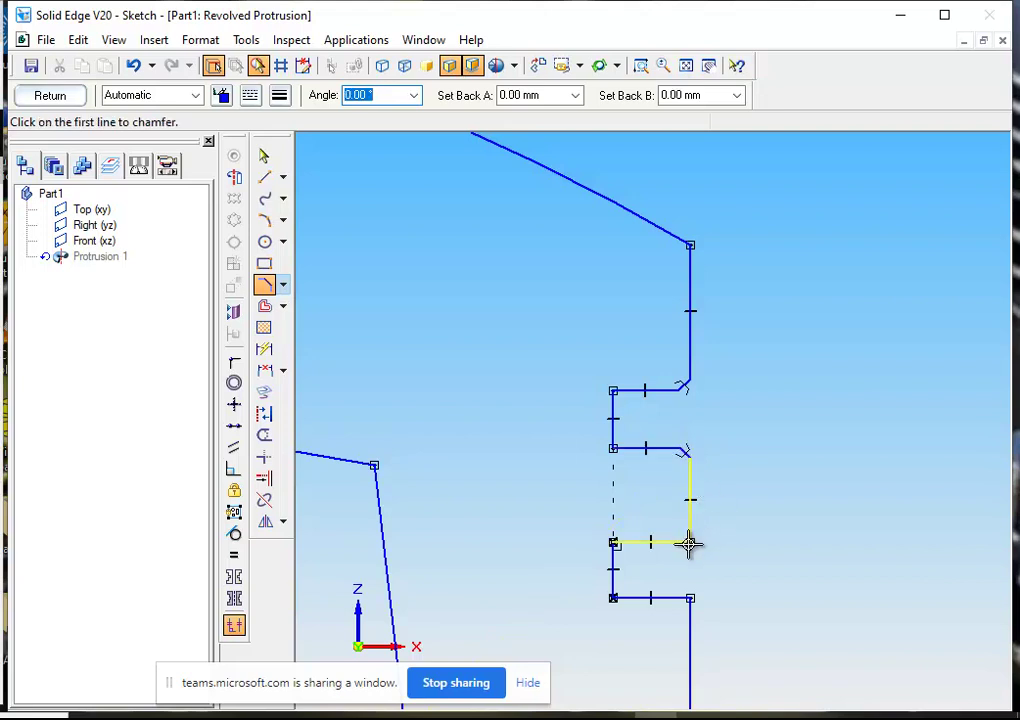
# - Chamfer the two outer corners of the lower ring groove at 45° with setbacks of about 0.5 mm
pyautogui.click(689, 542)
pyautogui.click(686, 541)
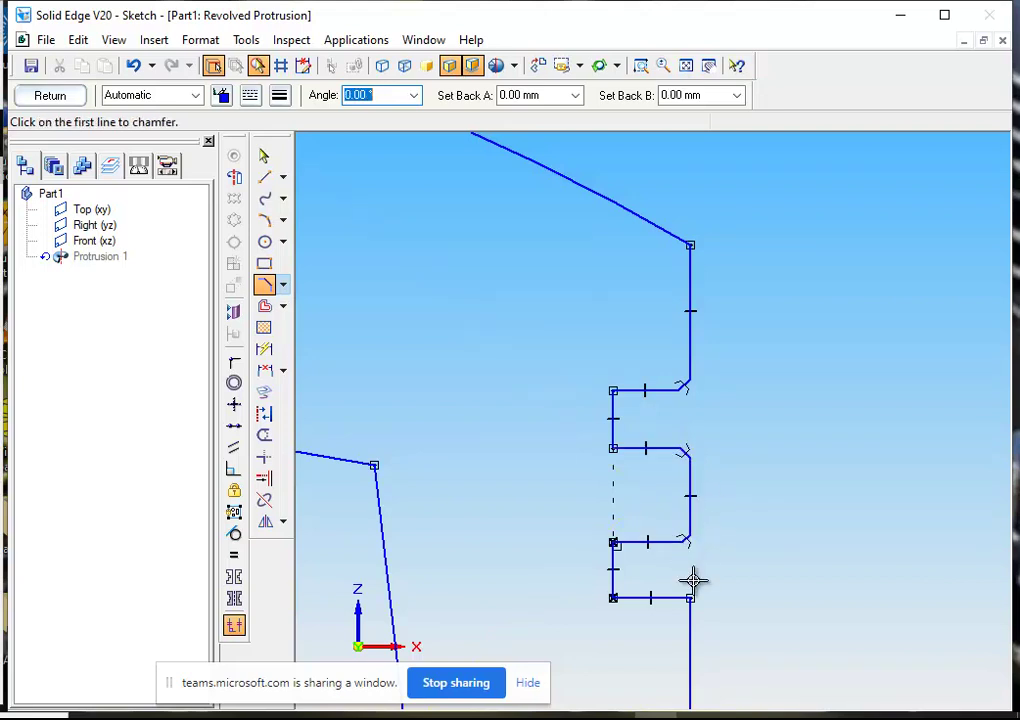
pyautogui.click(689, 598)
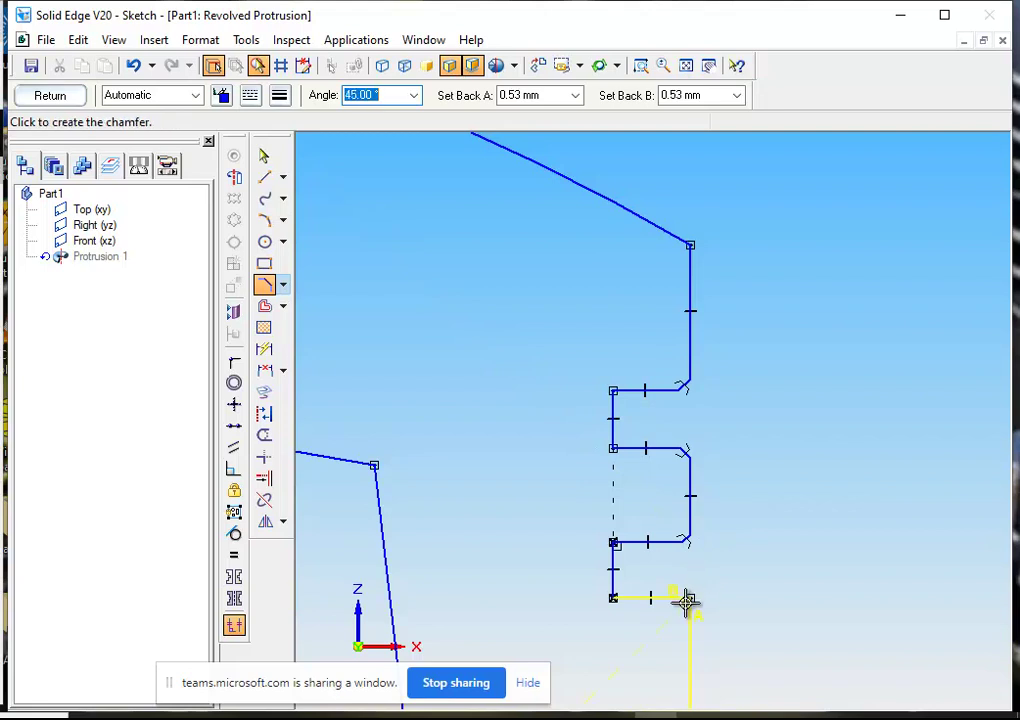
pyautogui.click(686, 598)
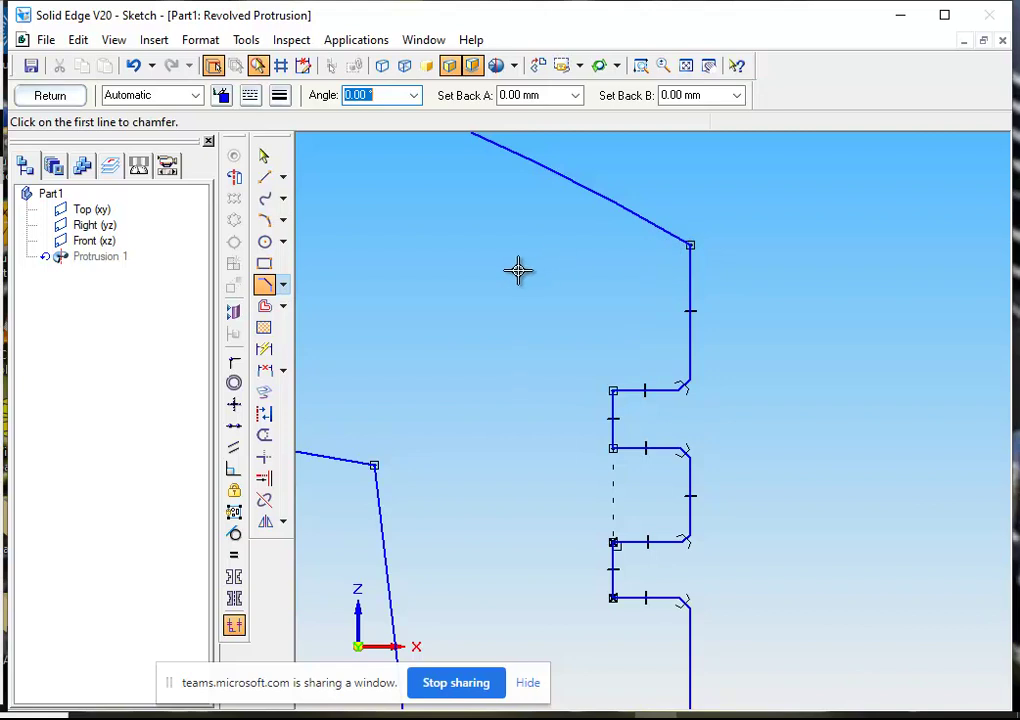
pyautogui.click(265, 178)
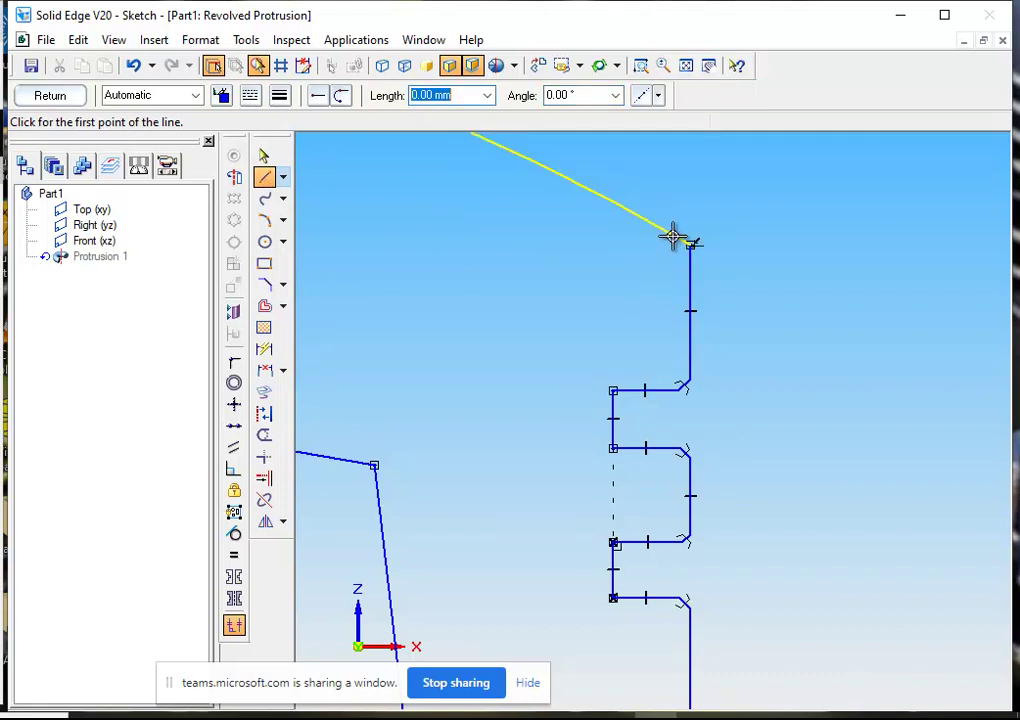
pyautogui.click(674, 236)
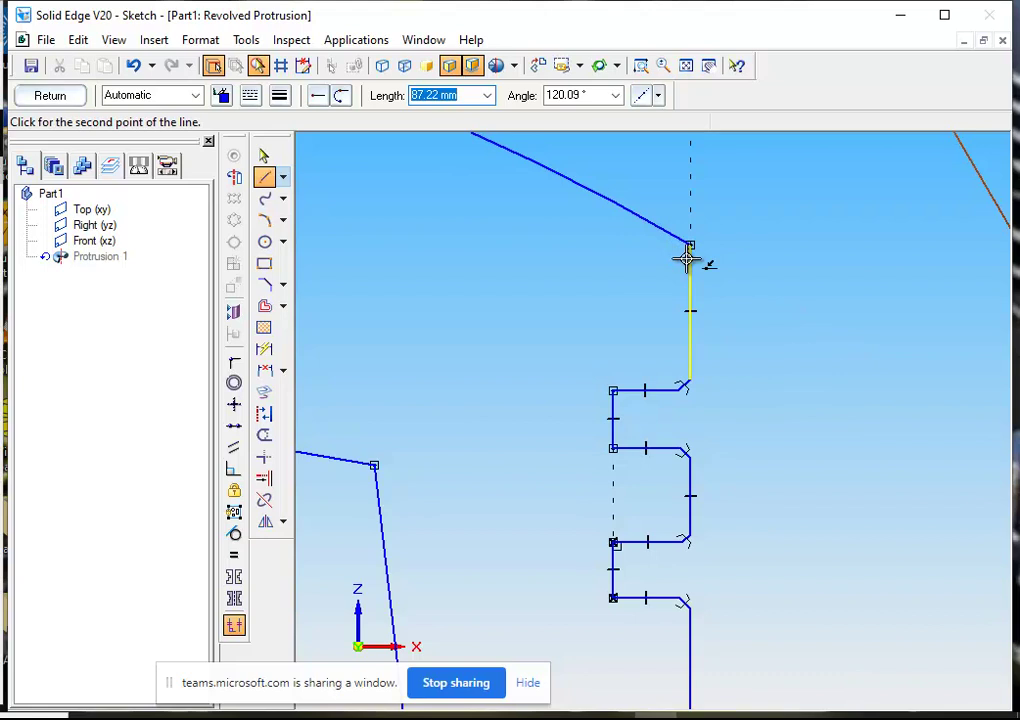
pyautogui.click(690, 261)
pyautogui.rightClick(711, 266)
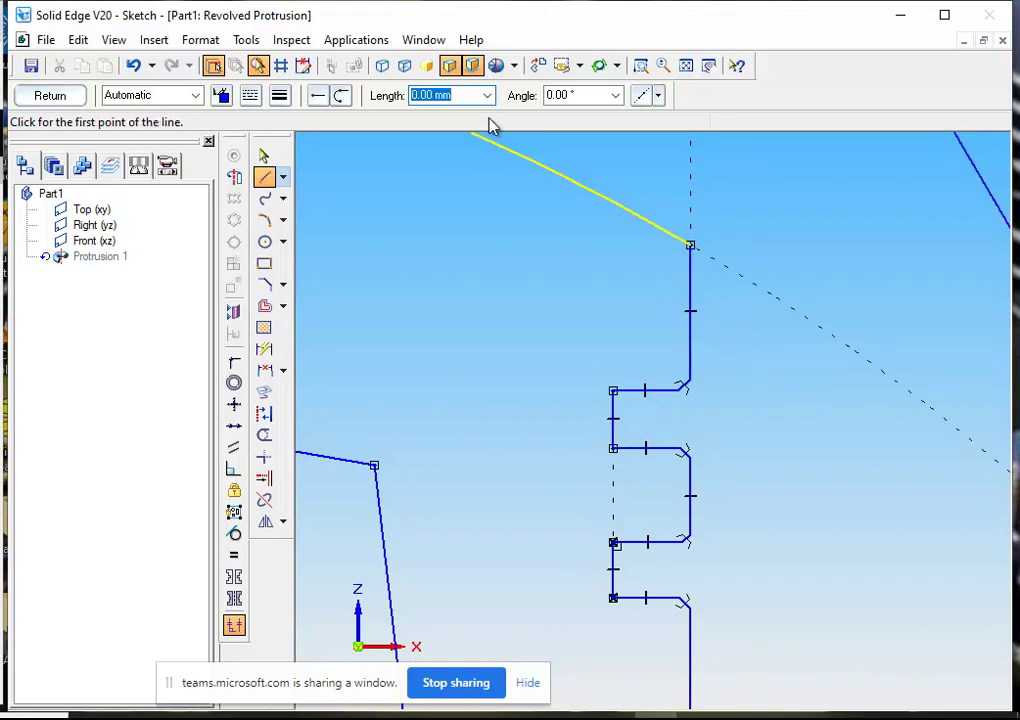
pyautogui.click(133, 66)
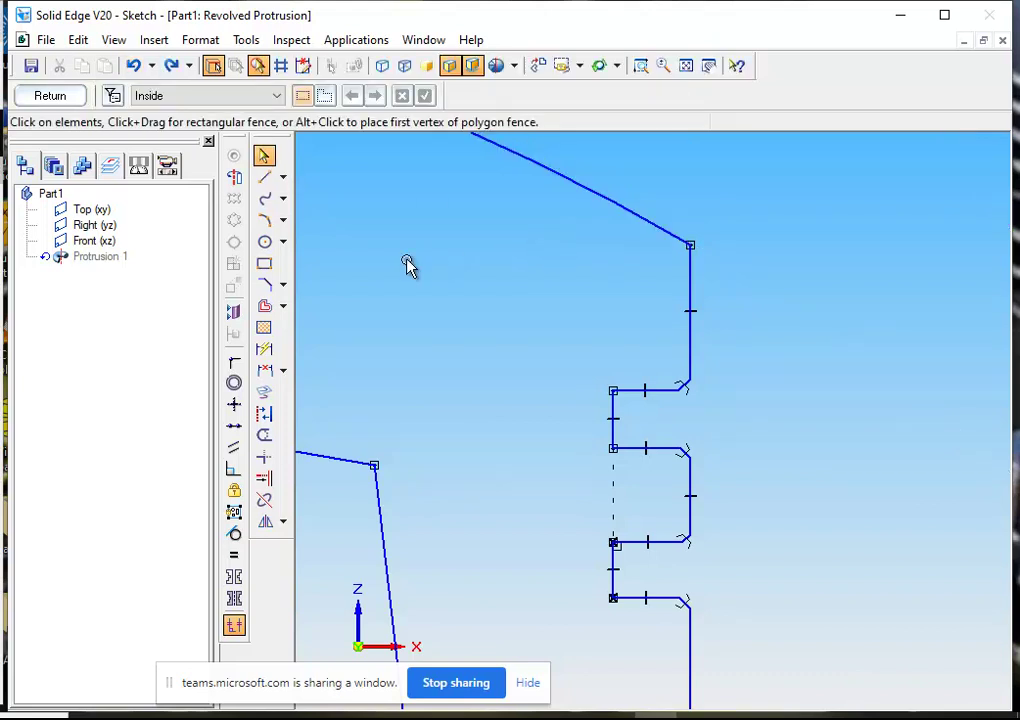
# - Fillet the corner between the dome arc and the outer wall with a radius of about 2 mm
pyautogui.click(283, 289)
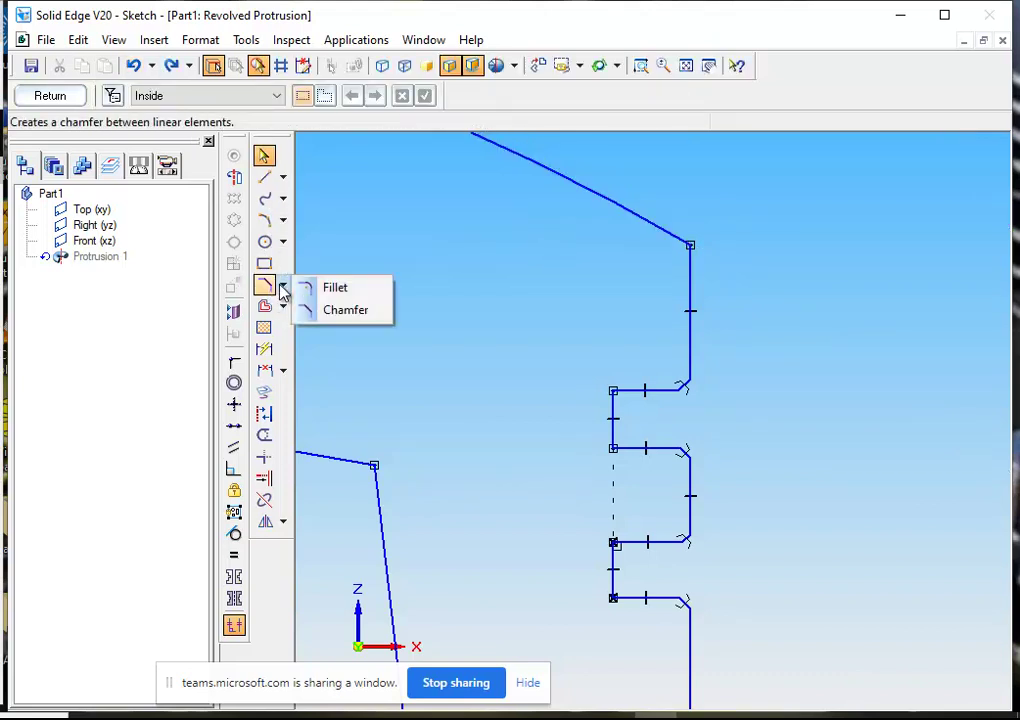
pyautogui.click(341, 290)
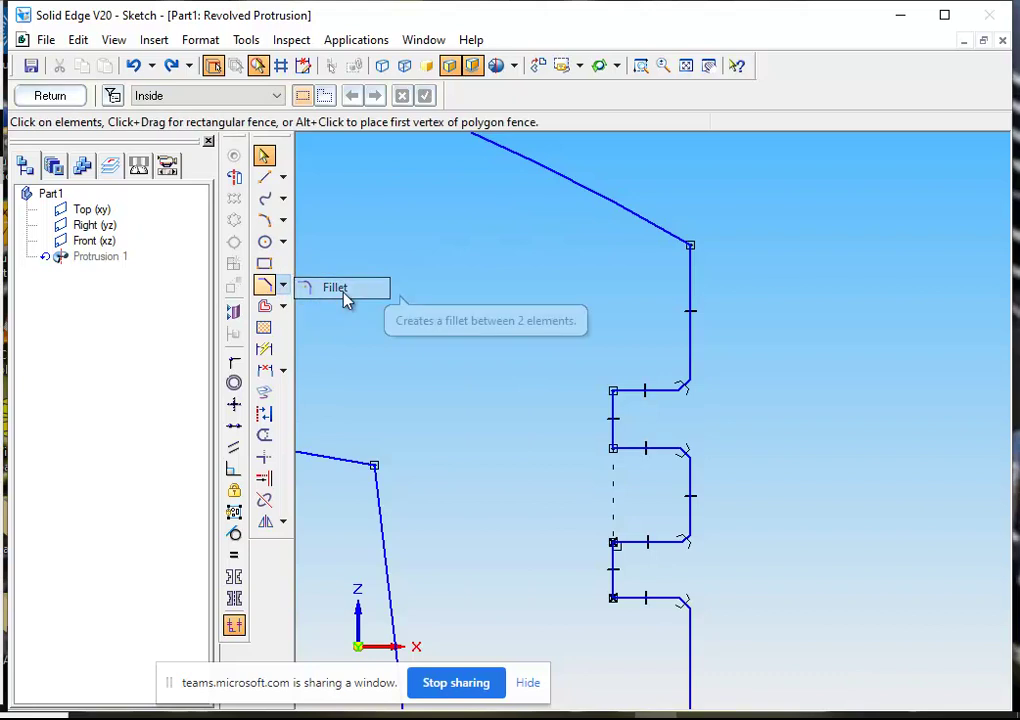
pyautogui.click(688, 245)
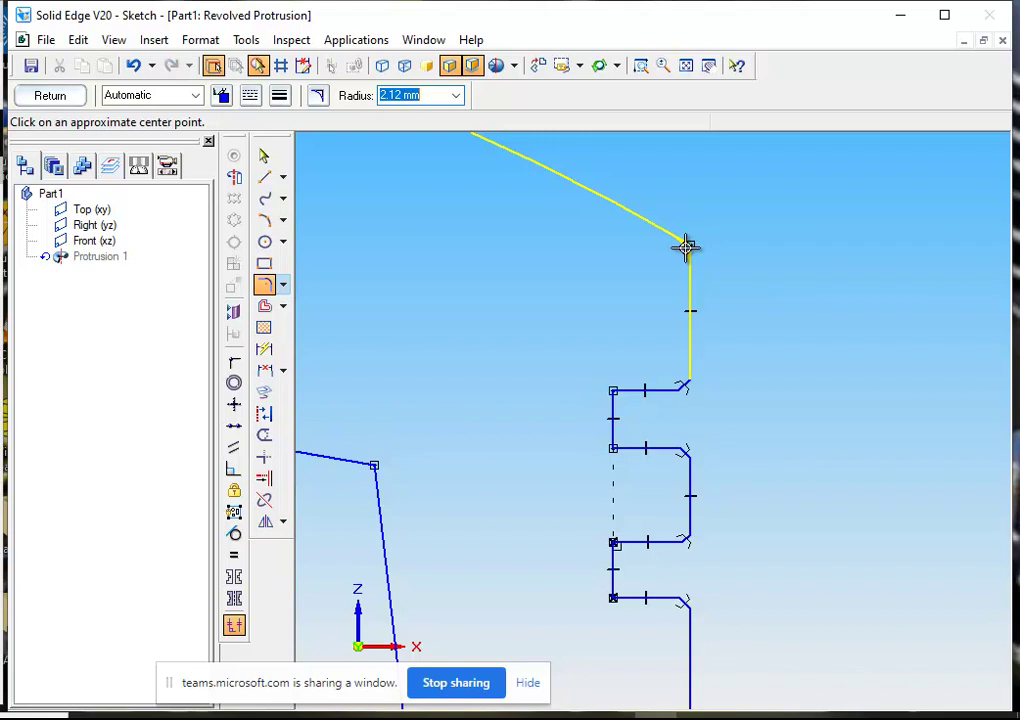
pyautogui.click(686, 246)
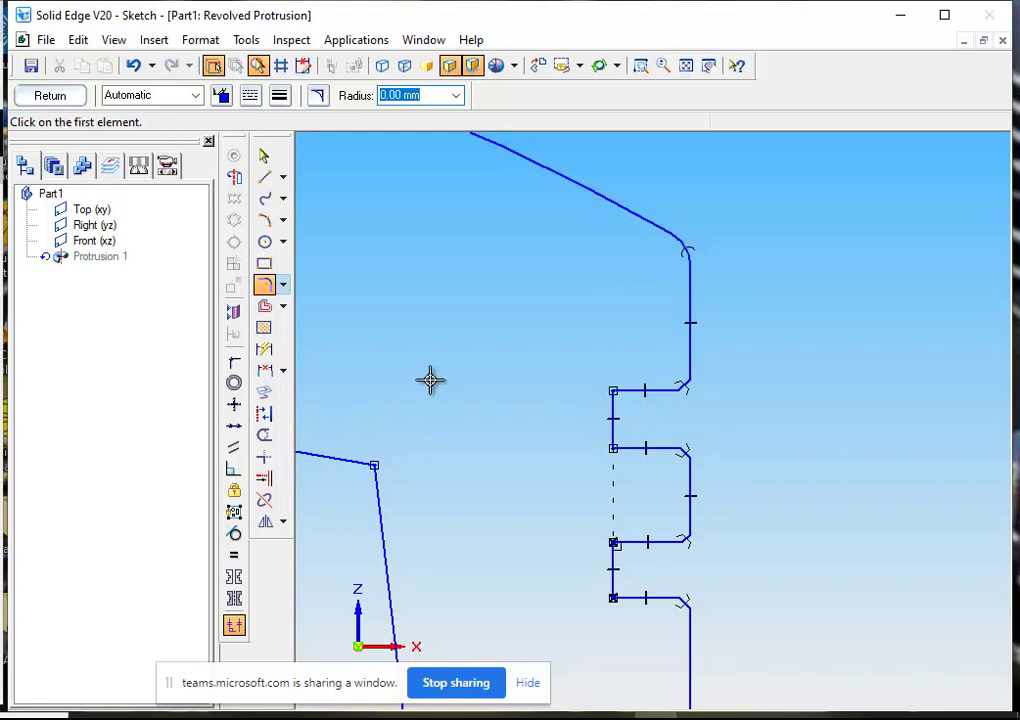
# - Move the inner corner where the crown underside meets the slanted wall slightly up and toward the revolution axis
pyautogui.click(688, 68)
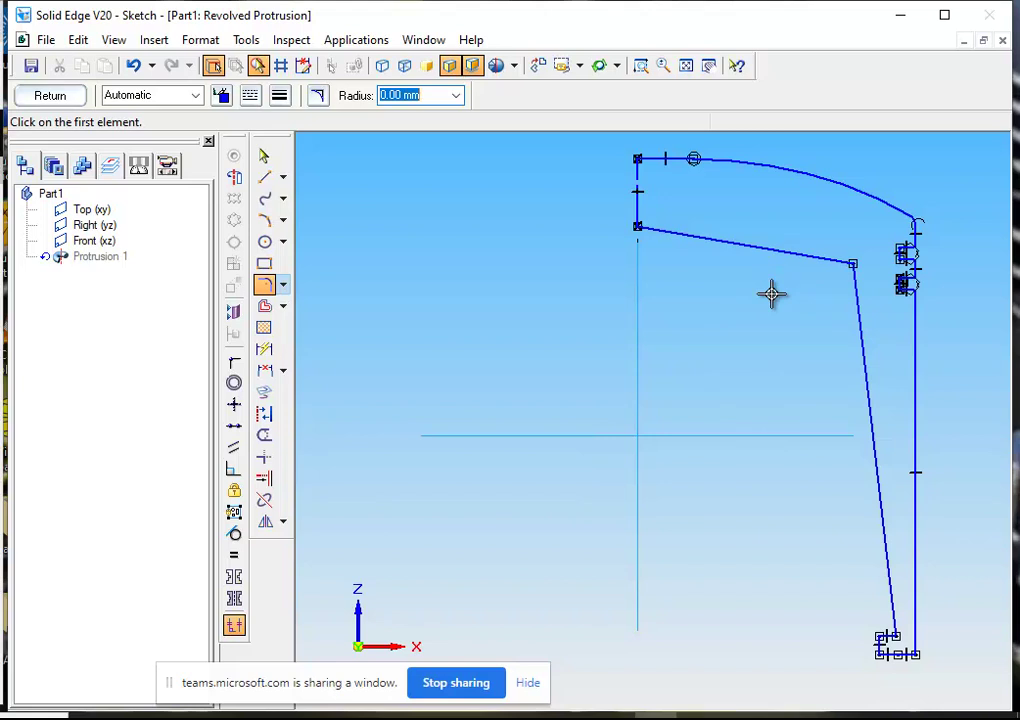
pyautogui.click(264, 155)
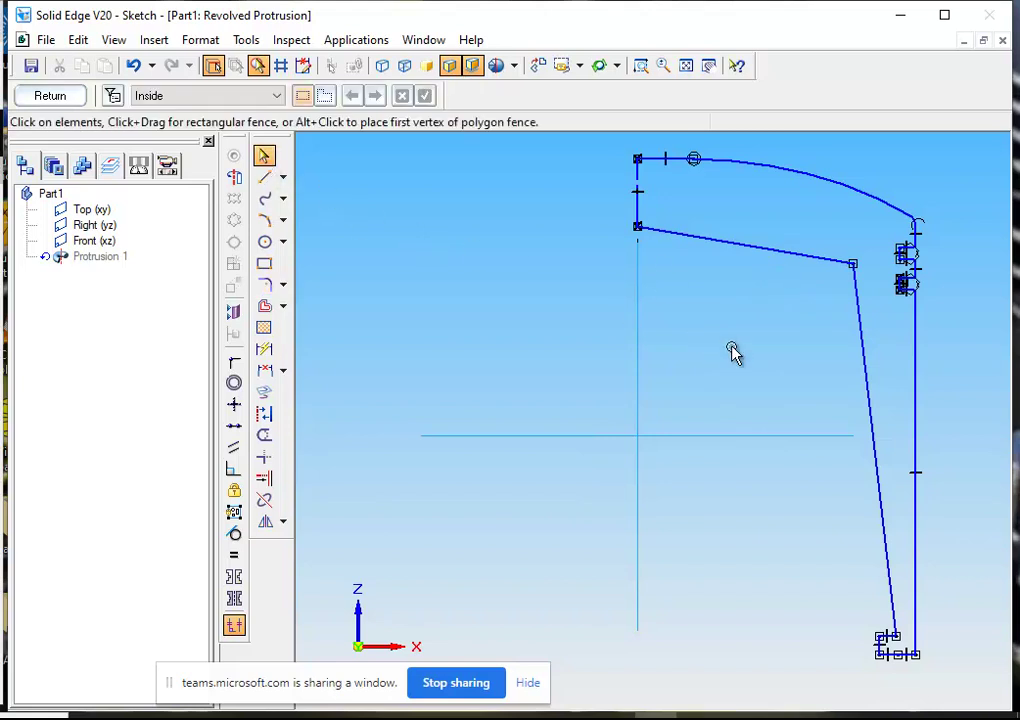
pyautogui.click(863, 364)
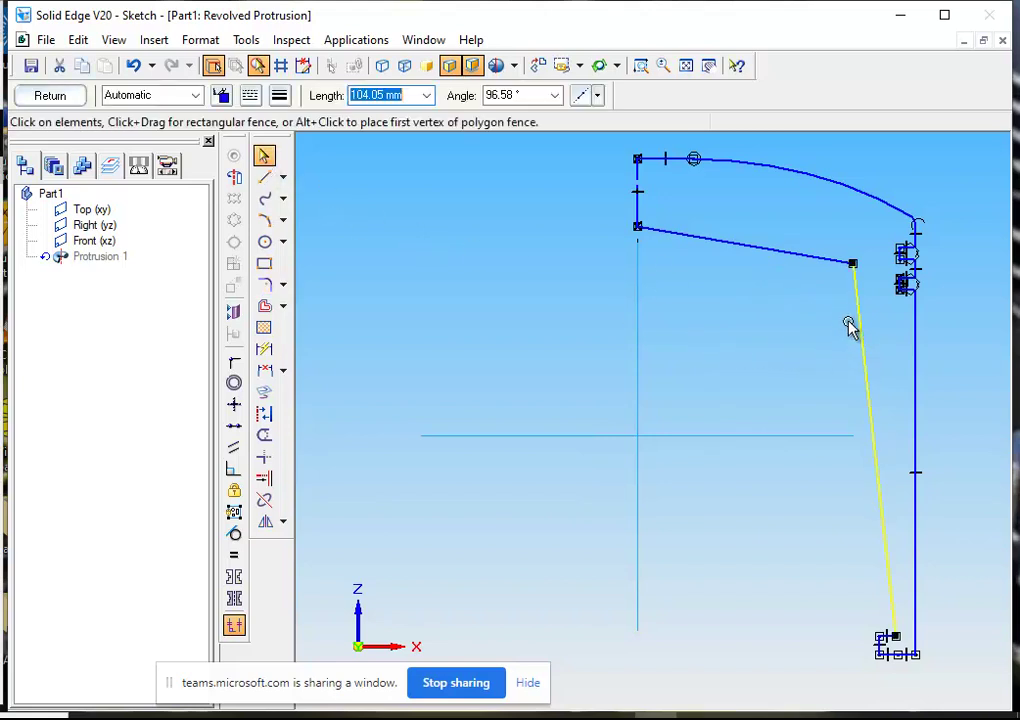
pyautogui.moveTo(852, 263)
pyautogui.mouseDown()
pyautogui.moveTo(852, 239)
pyautogui.moveTo(848, 263)
pyautogui.mouseUp()
pyautogui.moveTo(824, 299)
pyautogui.mouseDown()
pyautogui.moveTo(820, 307)
pyautogui.moveTo(833, 278)
pyautogui.moveTo(860, 334)
pyautogui.moveTo(826, 232)
pyautogui.moveTo(843, 255)
pyautogui.mouseUp()
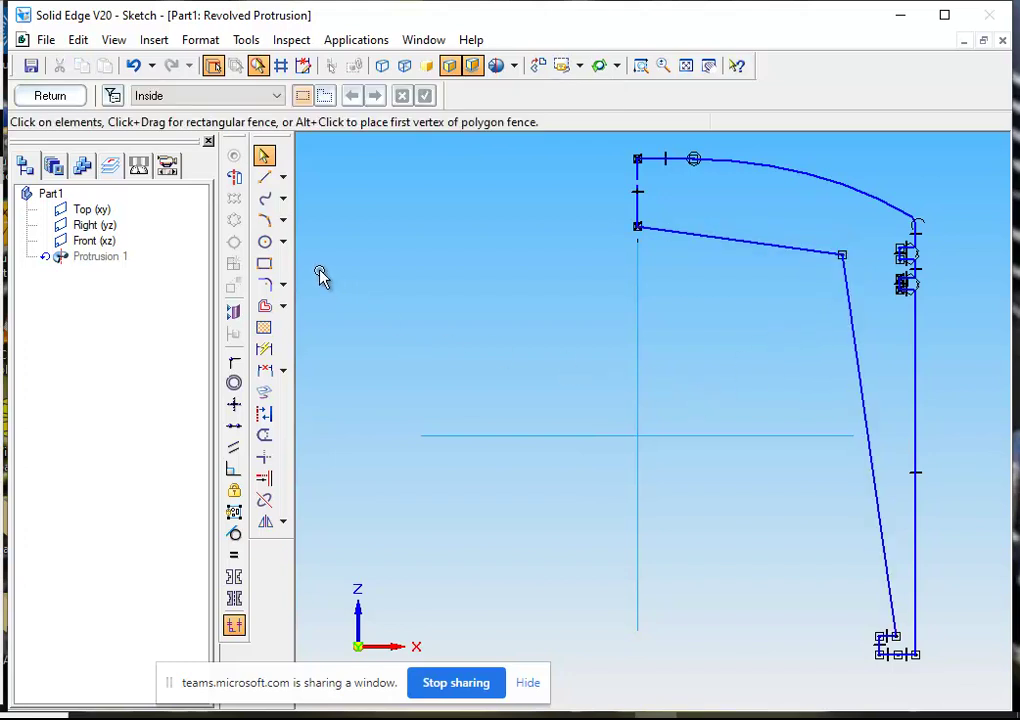
# - Fillet the inner corner between the crown underside and the slanted wall with a radius of about 12 mm
pyautogui.click(264, 284)
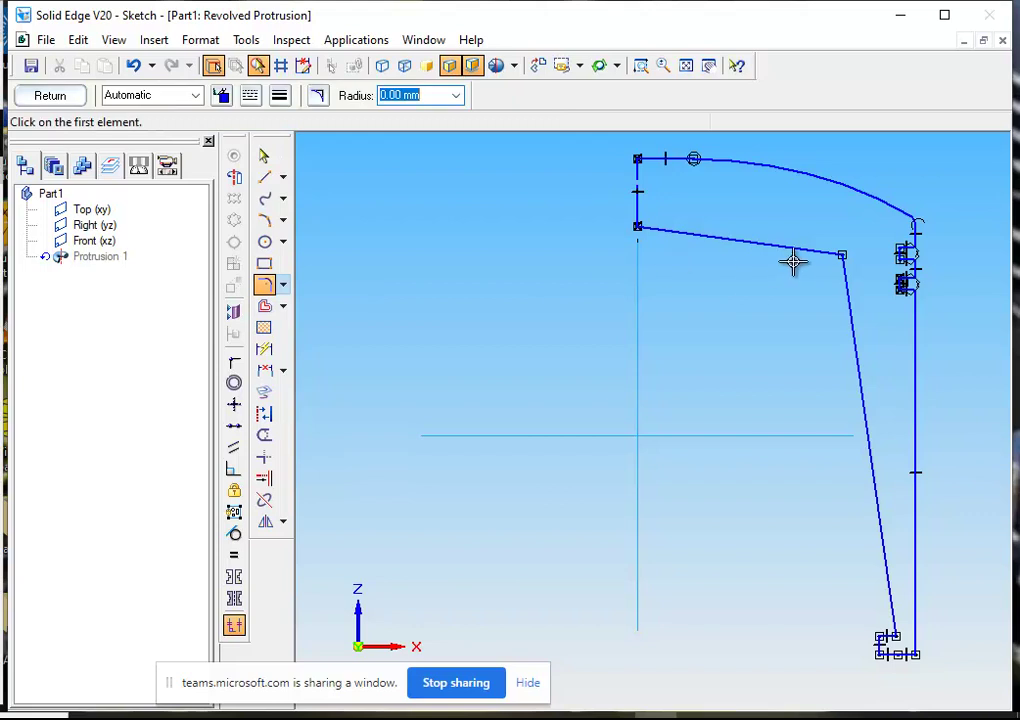
pyautogui.click(838, 260)
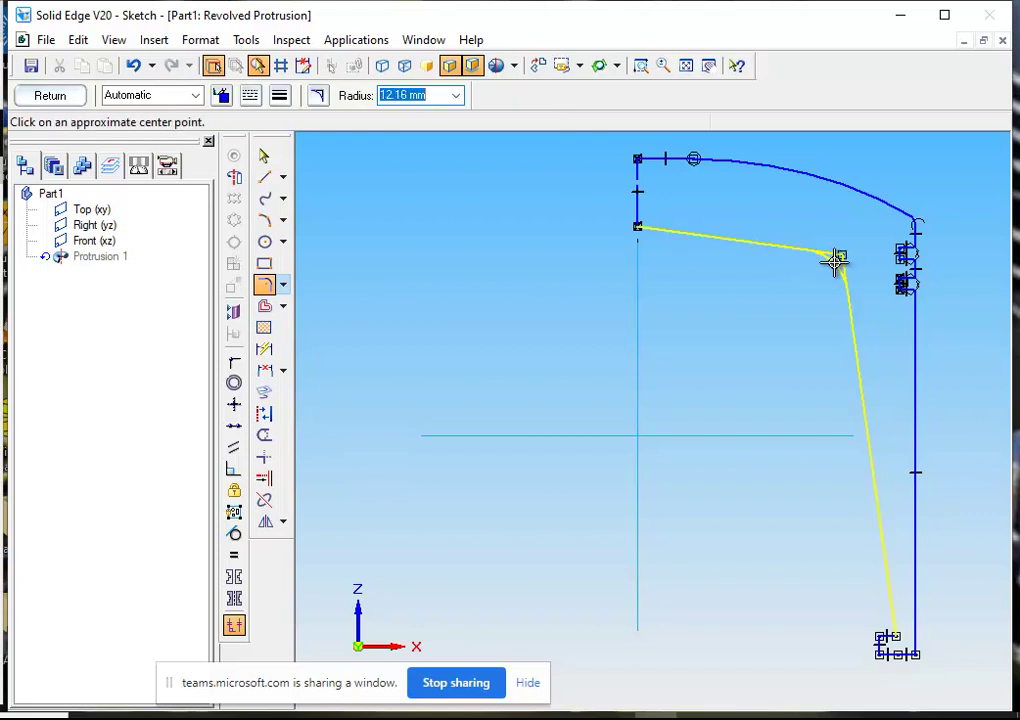
pyautogui.click(835, 262)
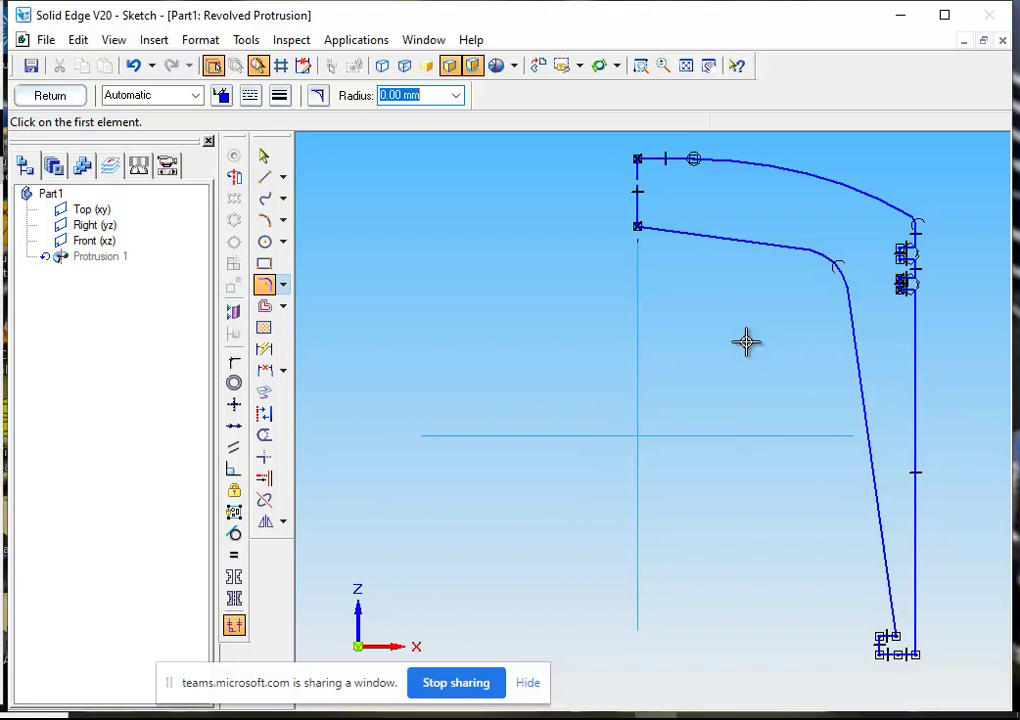
# - Finish the profile and the revolved protrusion edit, and rotate the piston to view its crown from slightly above
pyautogui.click(52, 97)
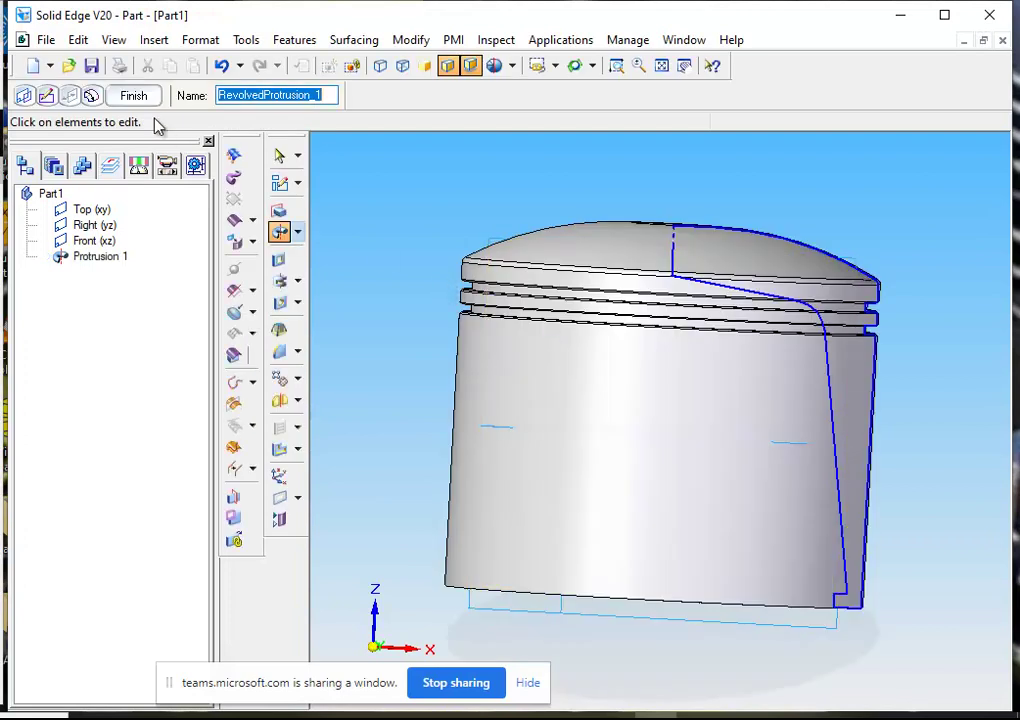
pyautogui.click(141, 99)
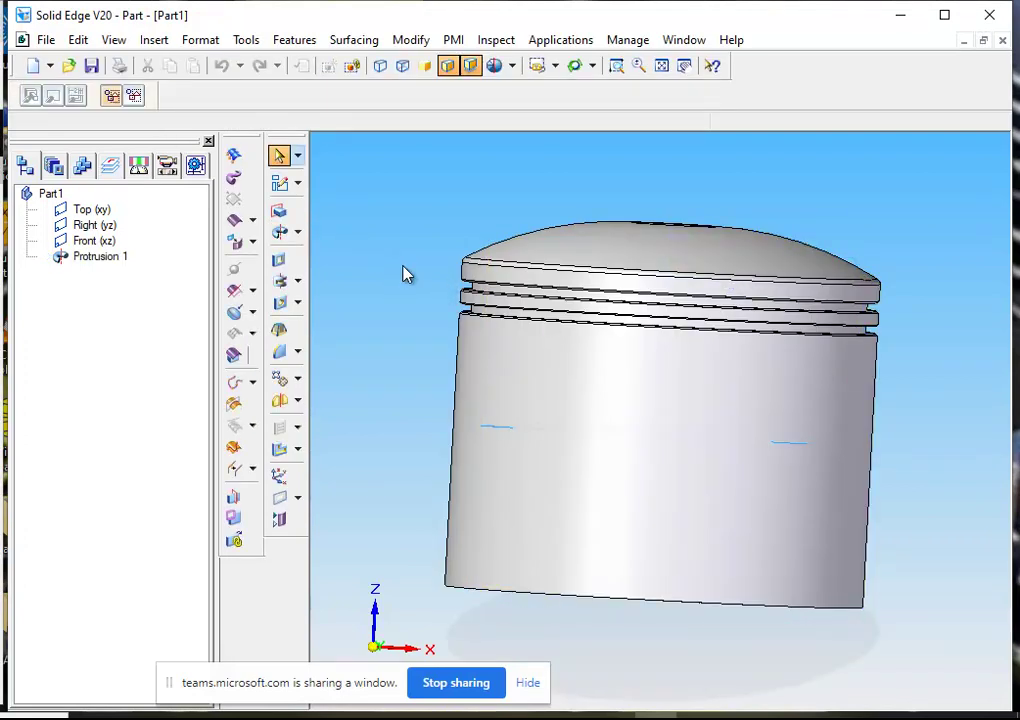
pyautogui.click(575, 66)
pyautogui.moveTo(531, 200); pyautogui.dragTo(494, 212)
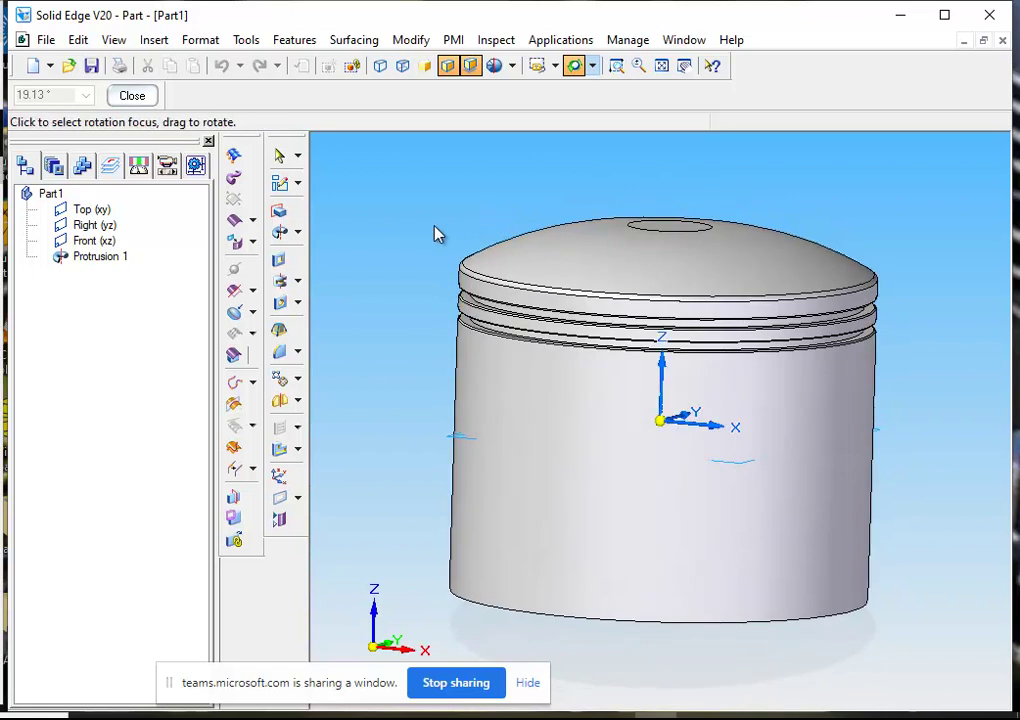
# - Start a cutout on a plane parallel to the Right (yz) plane, offset about 134 mm toward negative X outside the piston
pyautogui.click(278, 262)
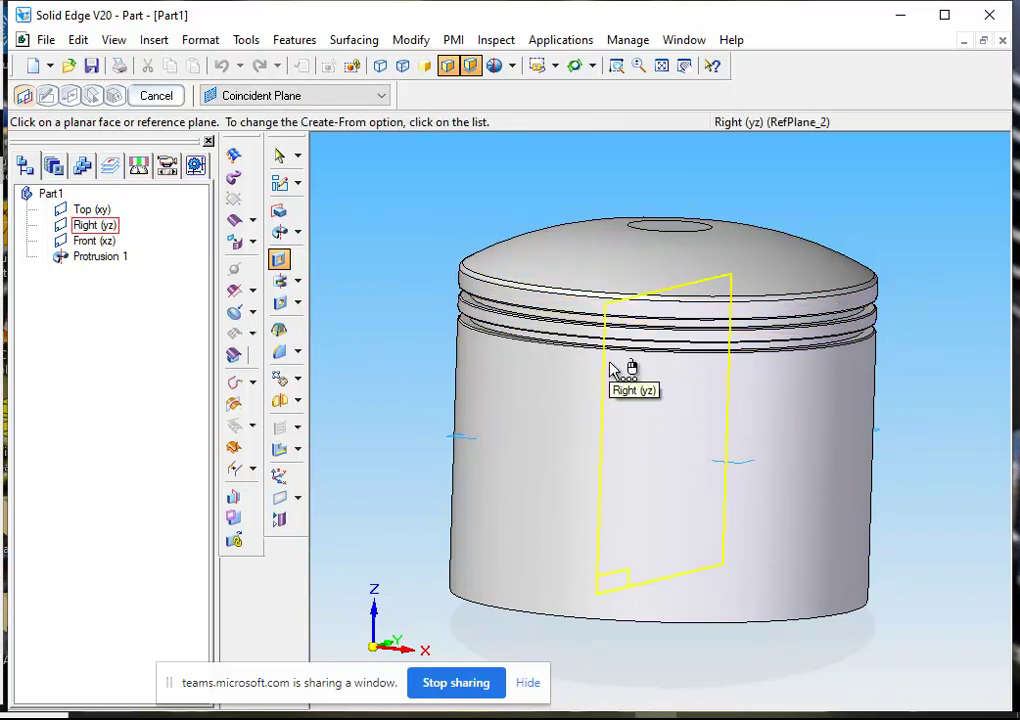
pyautogui.click(381, 97)
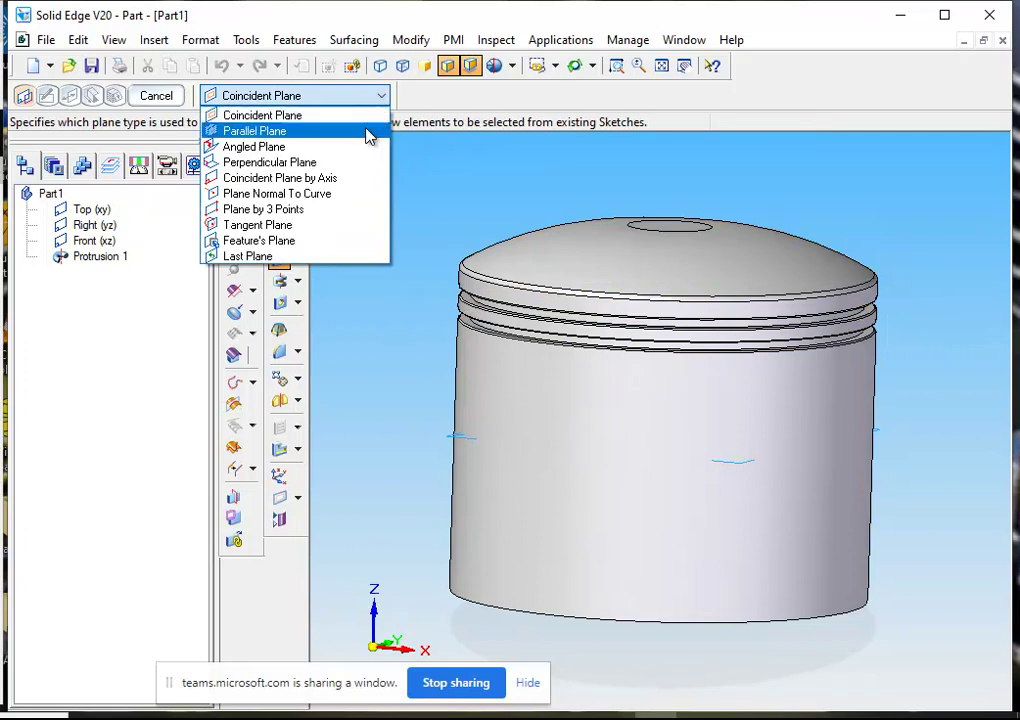
pyautogui.click(362, 134)
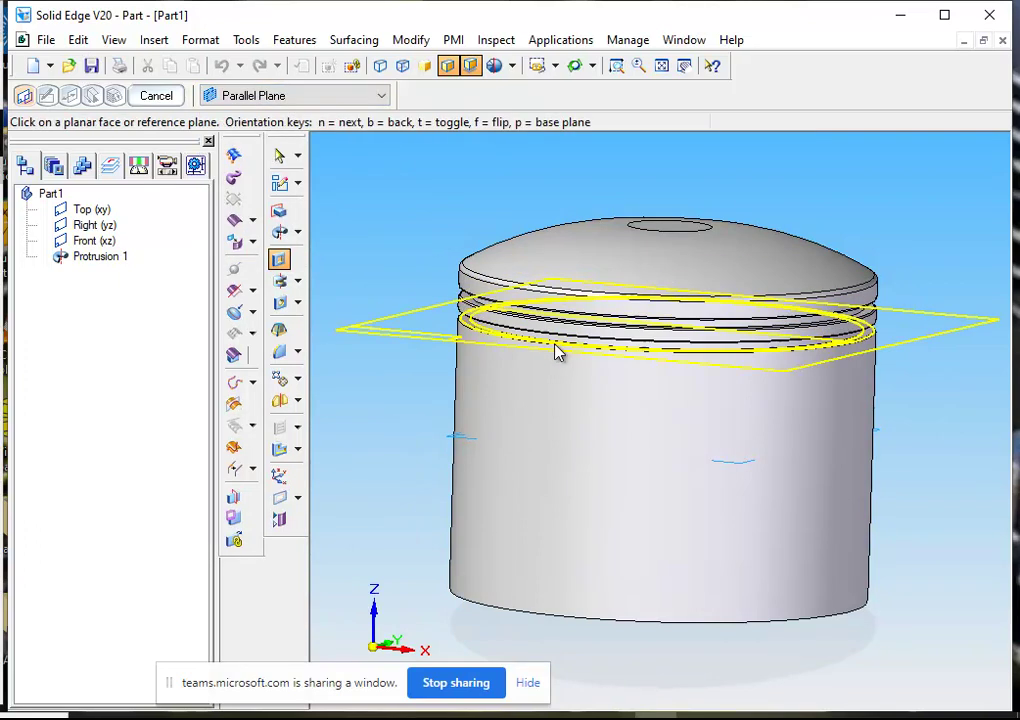
pyautogui.click(620, 426)
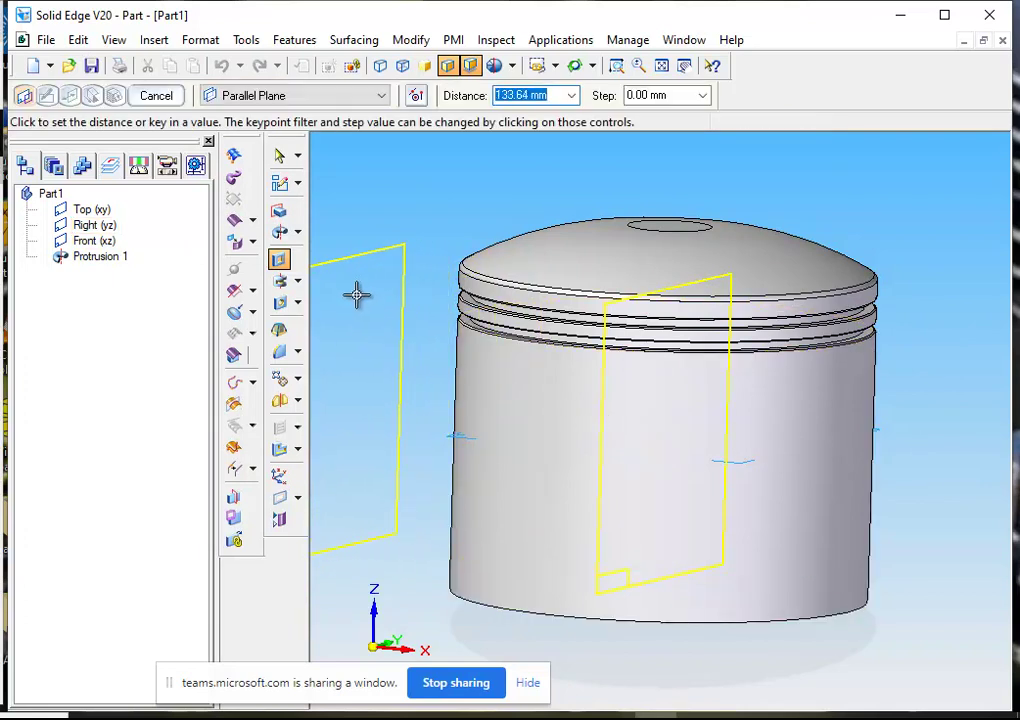
pyautogui.click(356, 293)
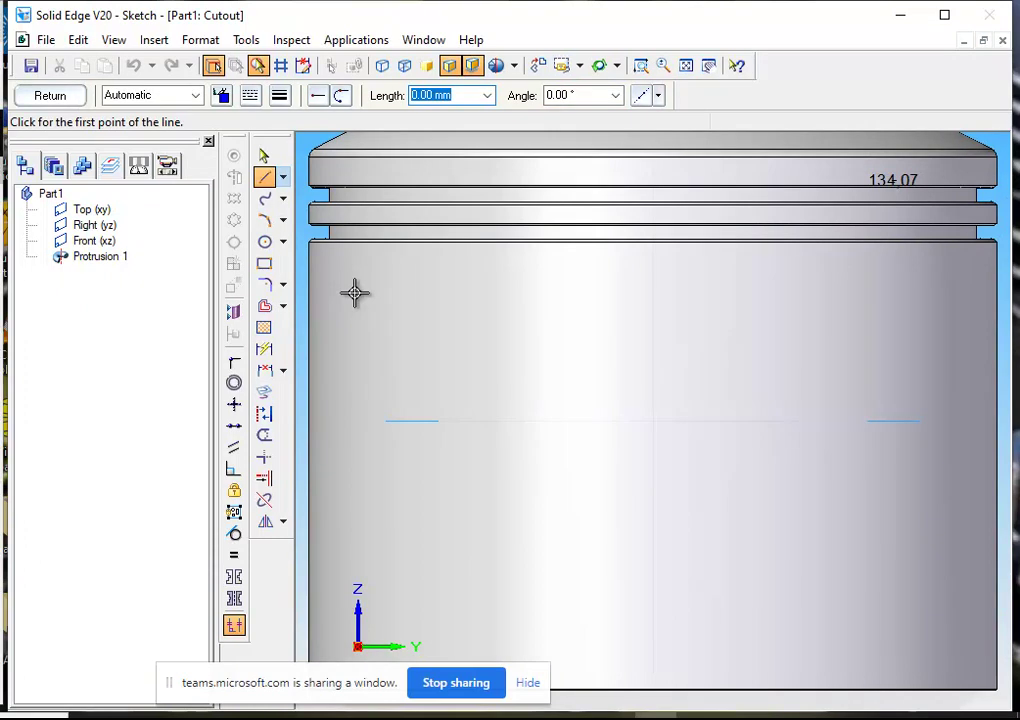
# - Draw a circle about 21 mm in diameter on the vertical centerline in the lower part of the piston skirt
pyautogui.click(264, 241)
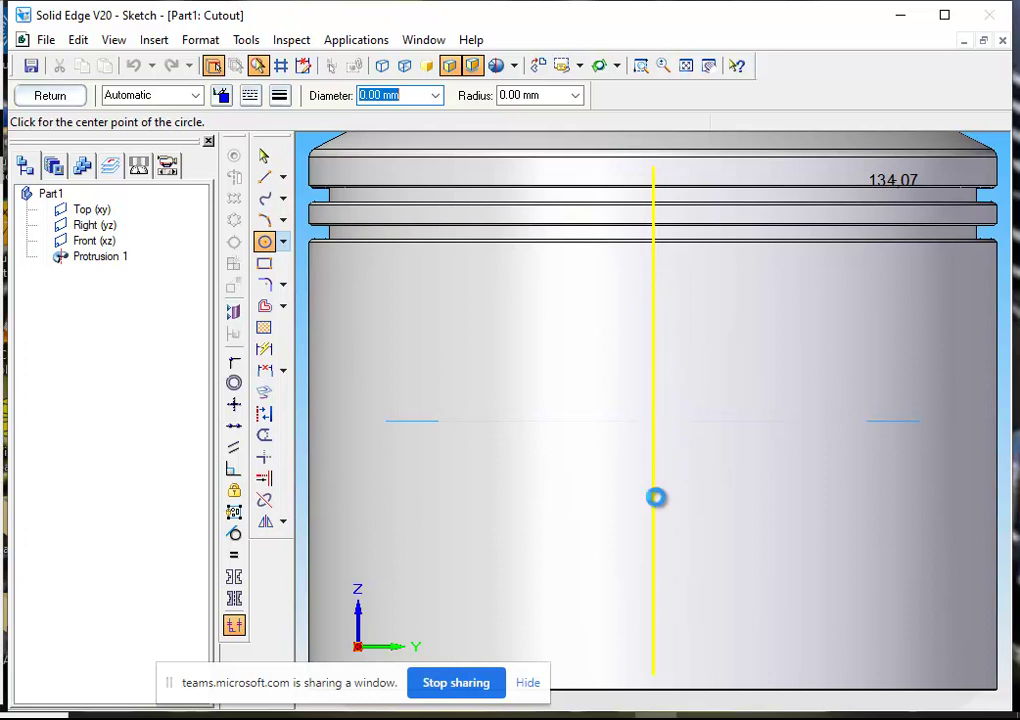
pyautogui.click(653, 557)
pyautogui.click(700, 559)
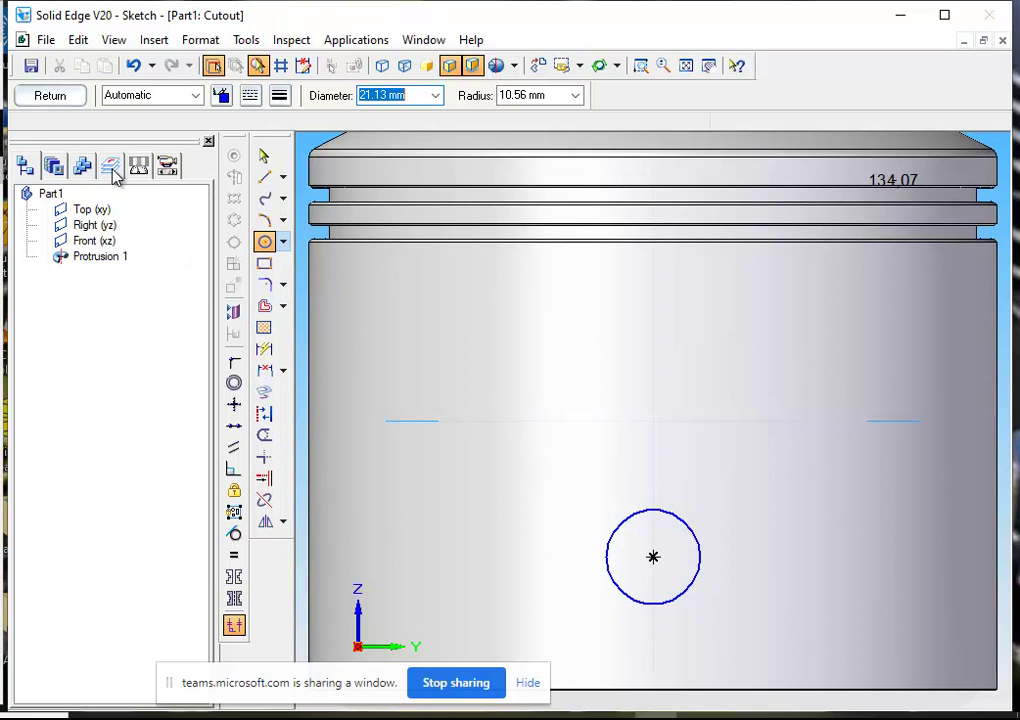
# - Cut the circle about 249 mm deep through both piston walls, finish the cutout and leave the cutout command
pyautogui.click(62, 102)
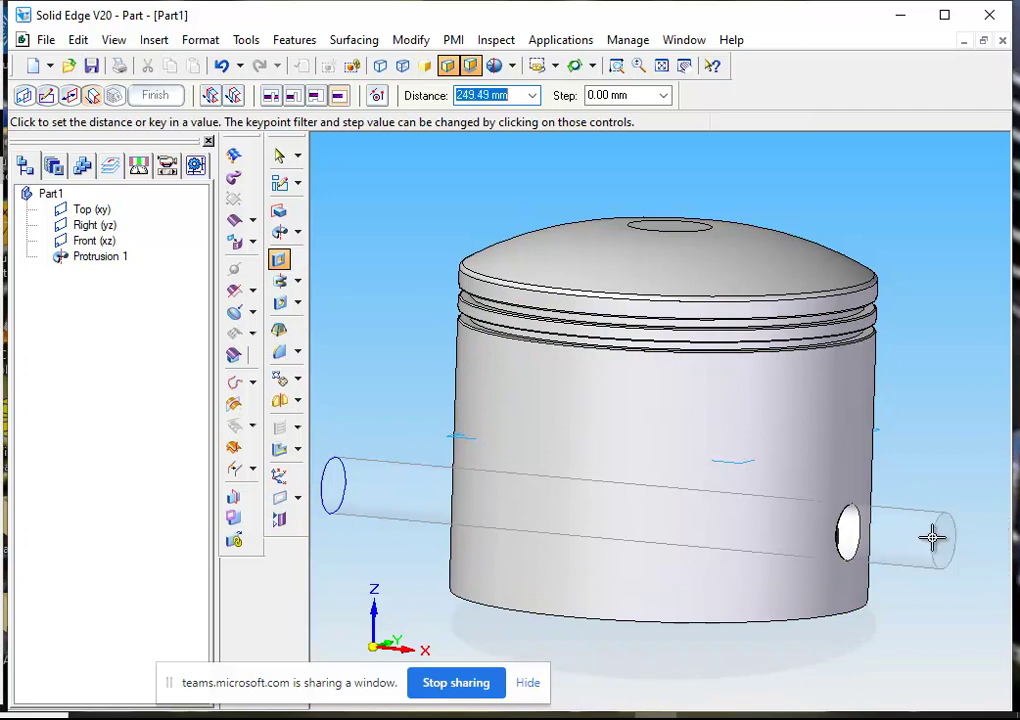
pyautogui.click(932, 538)
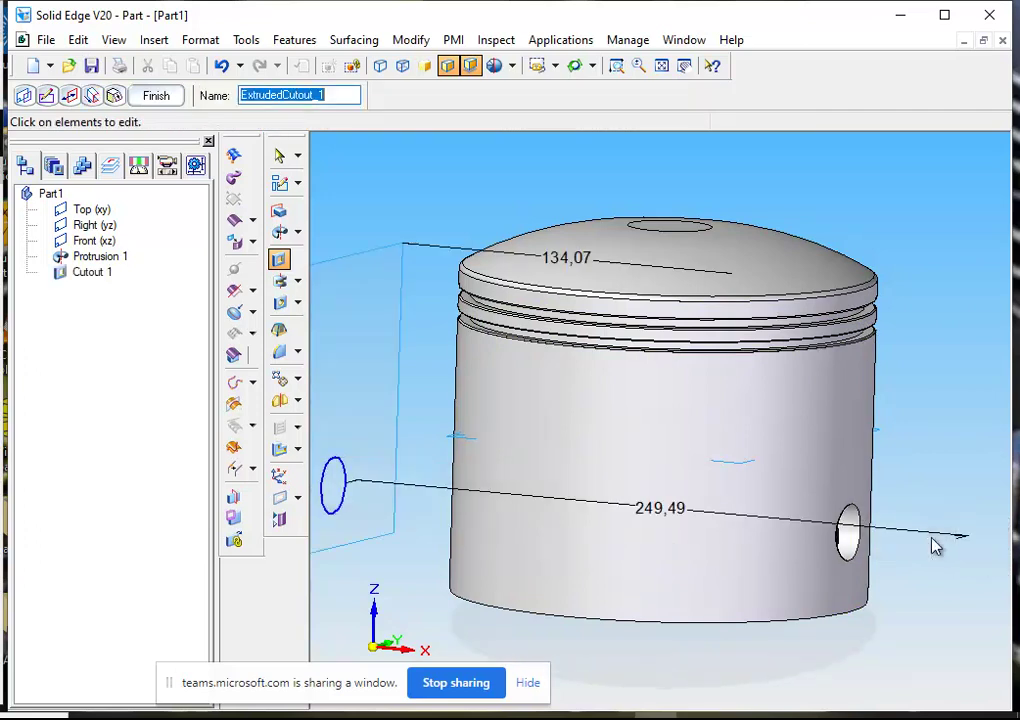
pyautogui.click(178, 102)
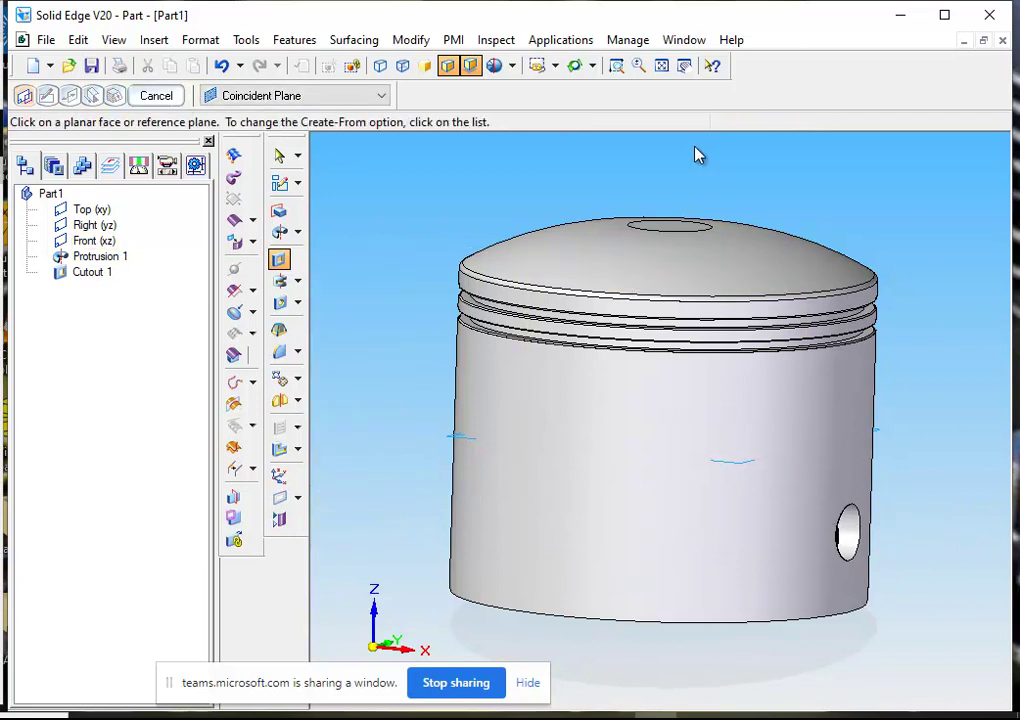
pyautogui.click(574, 66)
pyautogui.moveTo(858, 278); pyautogui.dragTo(847, 244)
pyautogui.moveTo(740, 150); pyautogui.dragTo(617, 131)
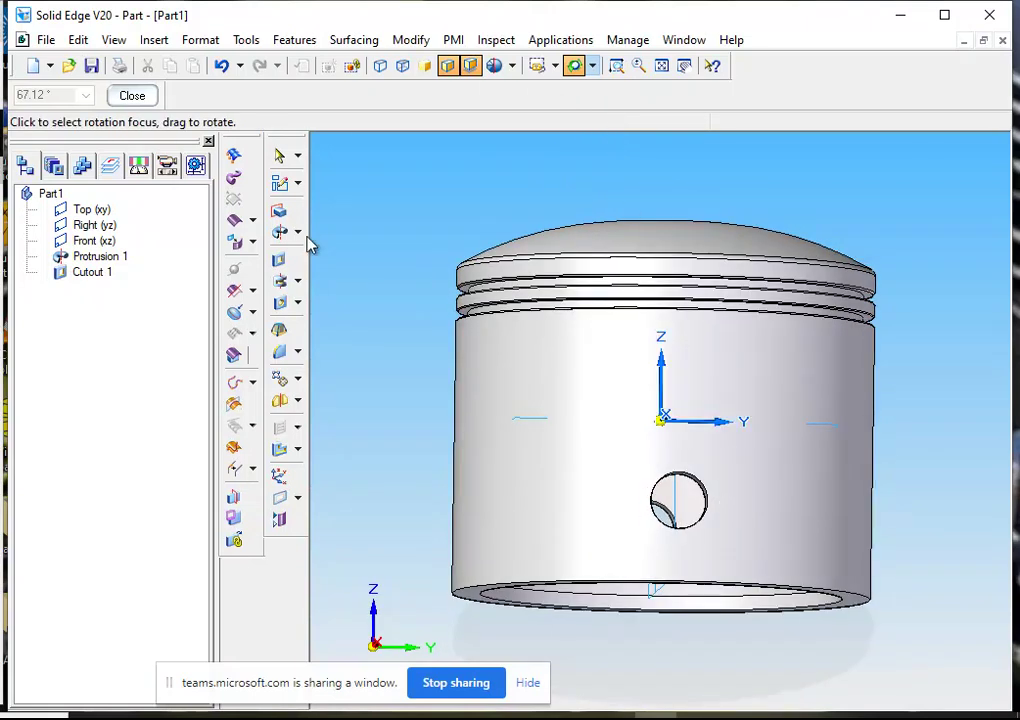
pyautogui.click(150, 102)
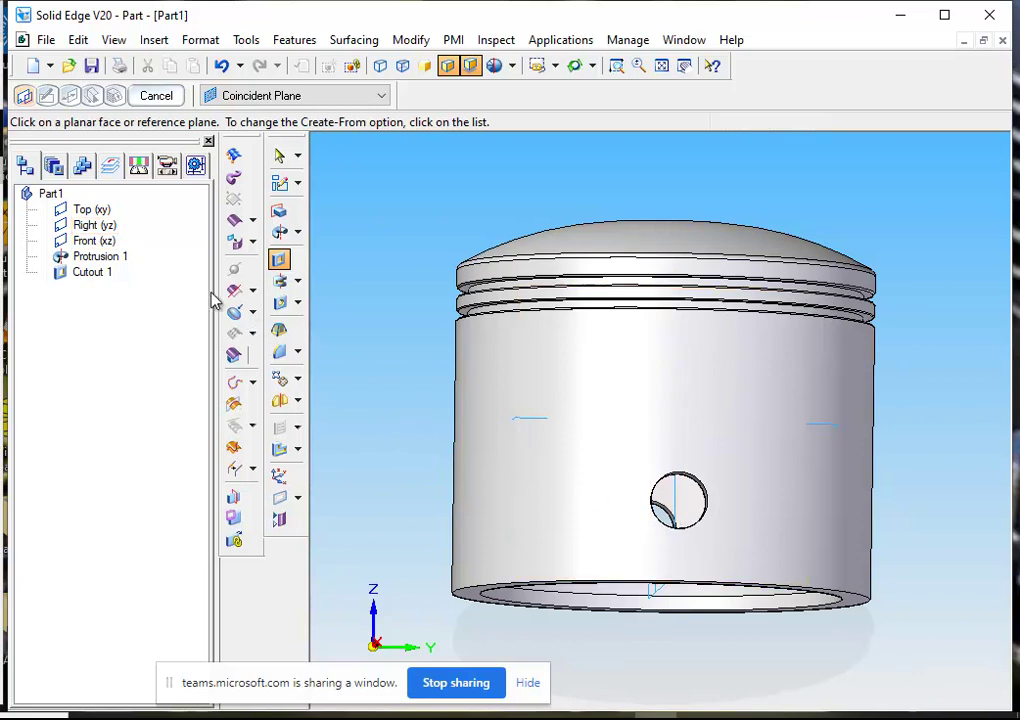
pyautogui.click(157, 97)
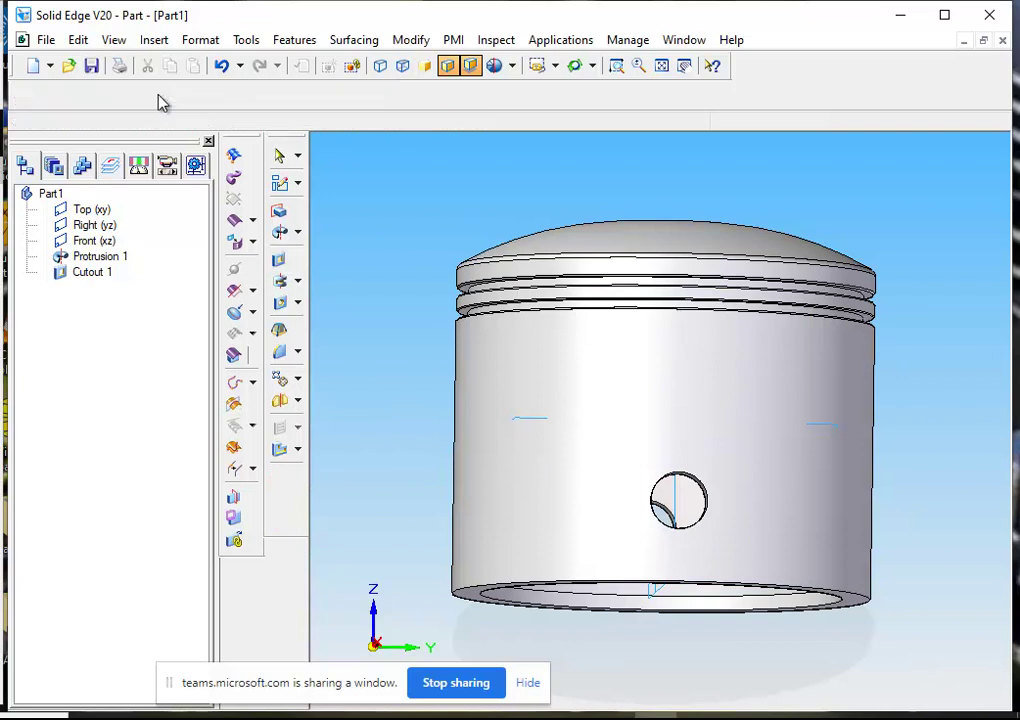
# - Reopen the cutout's profile, move the circle up to just above the horizontal reference line and enlarge it to about 34 mm in diameter
pyautogui.click(90, 274)
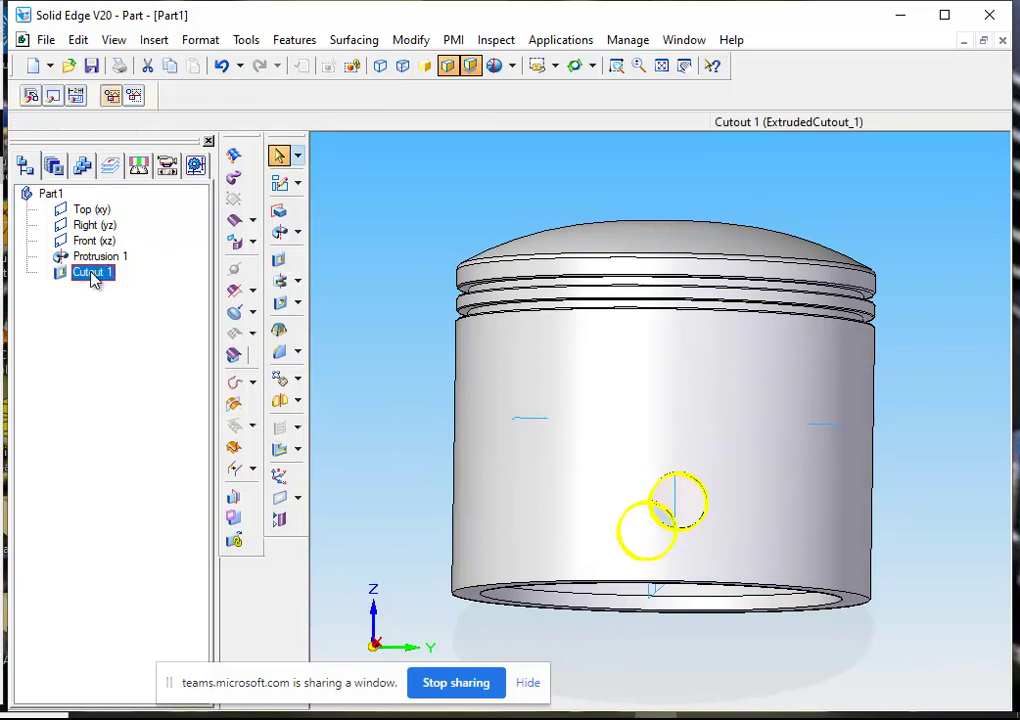
pyautogui.click(52, 97)
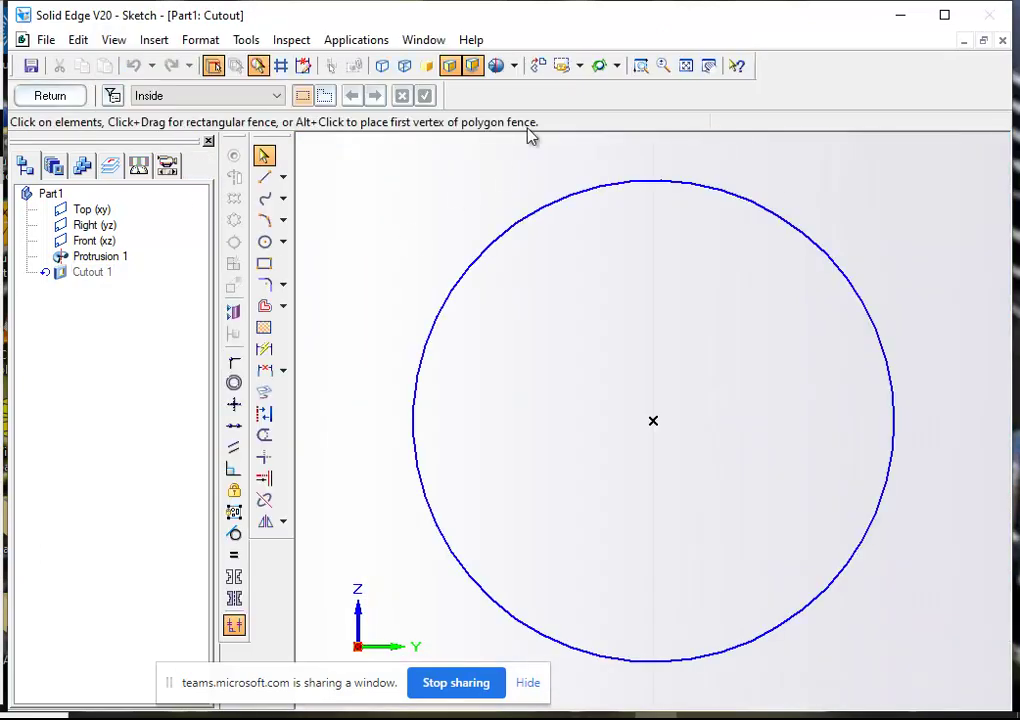
pyautogui.click(686, 66)
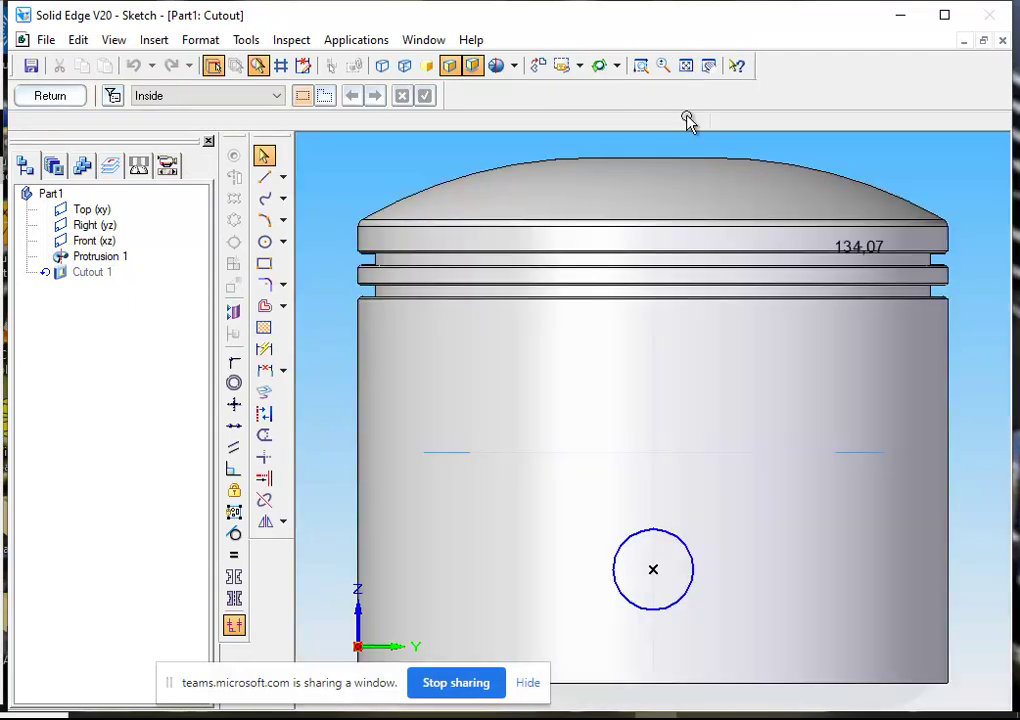
pyautogui.click(687, 546)
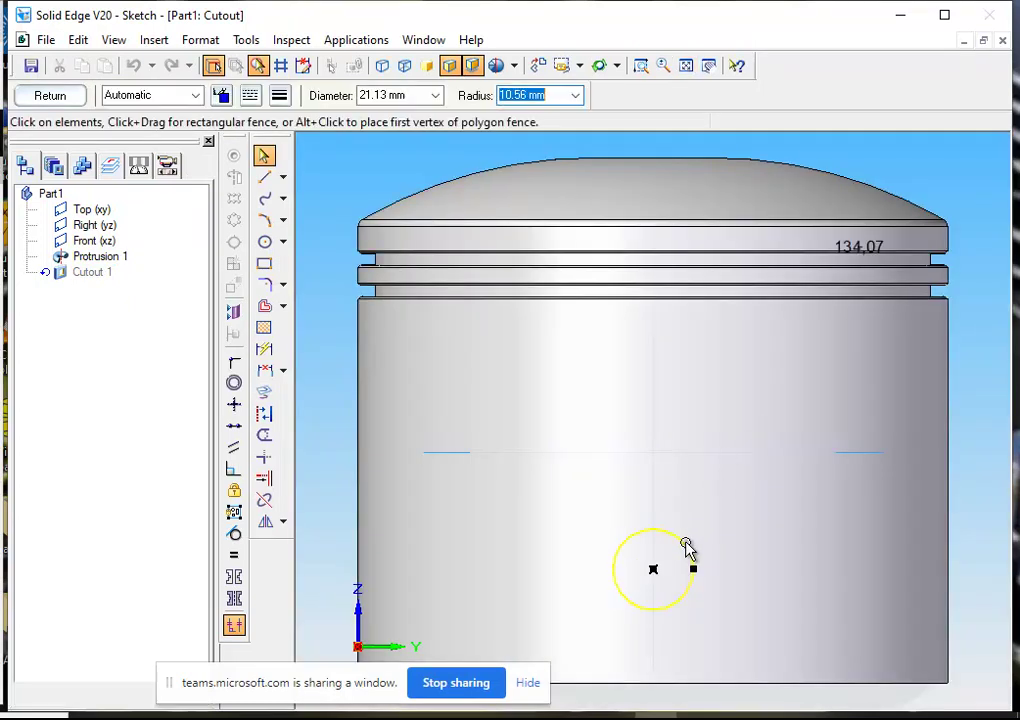
pyautogui.moveTo(676, 541); pyautogui.dragTo(686, 401)
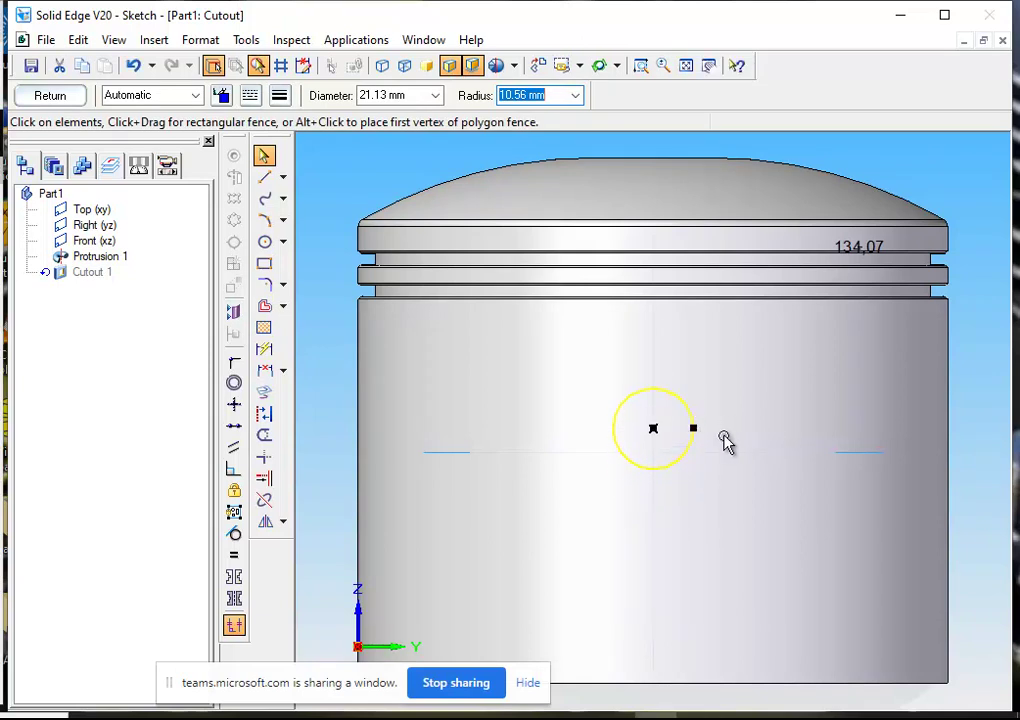
pyautogui.moveTo(693, 428); pyautogui.dragTo(718, 425)
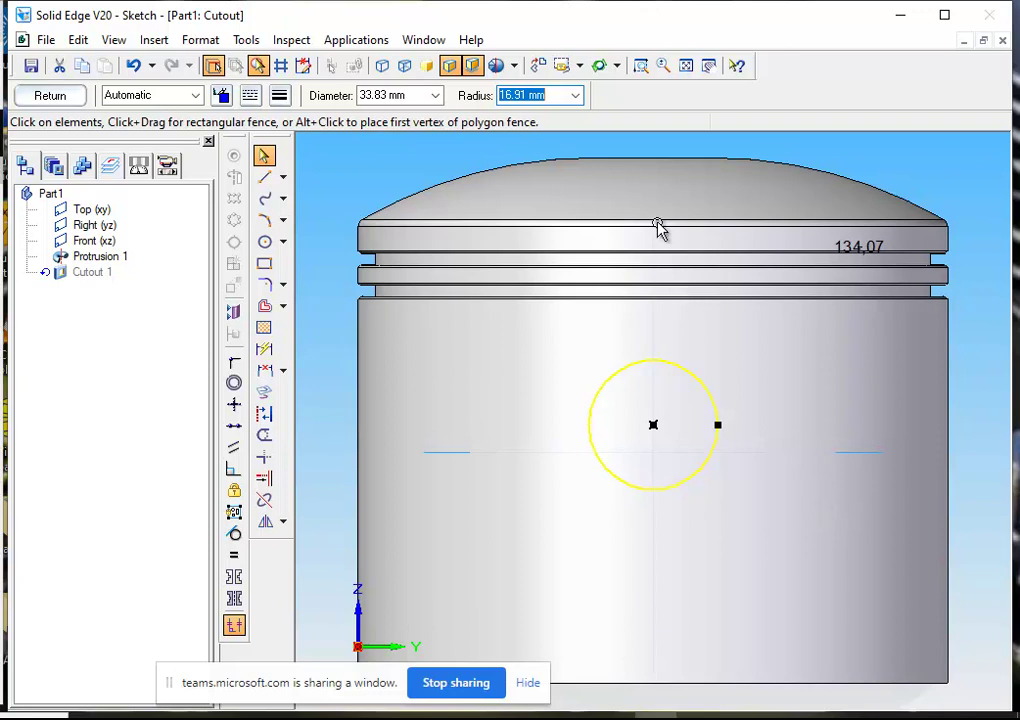
# - Inspect the enlarged circle on its offset plane beside the piston and finish the profile edit
pyautogui.click(599, 66)
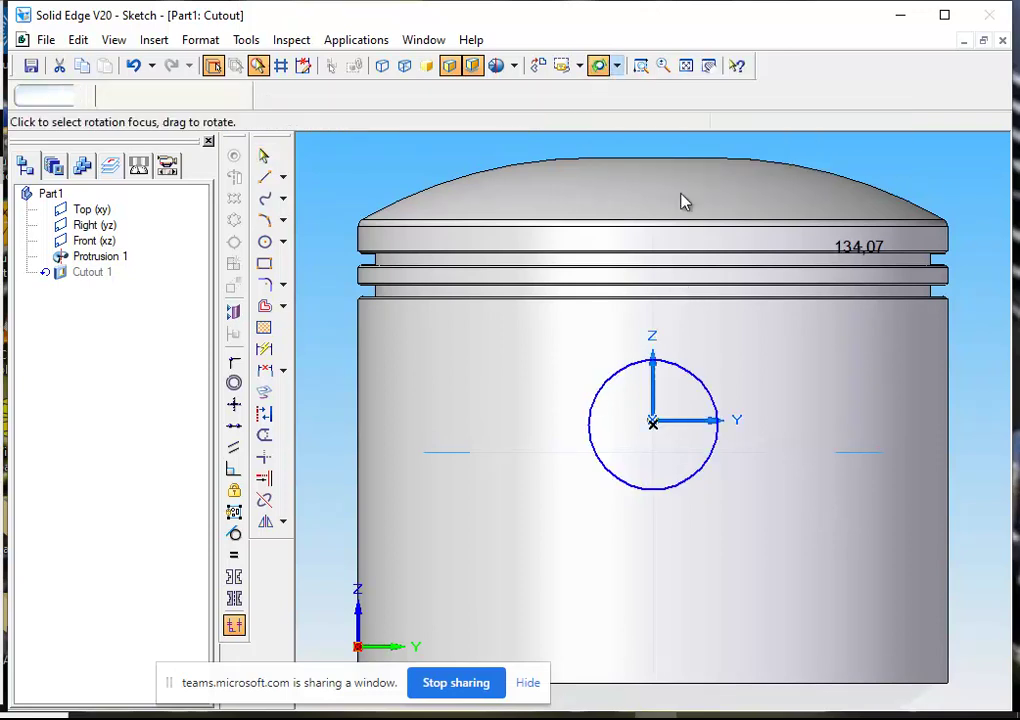
pyautogui.moveTo(860, 455)
pyautogui.mouseDown()
pyautogui.moveTo(729, 483)
pyautogui.moveTo(693, 509)
pyautogui.moveTo(606, 517)
pyautogui.moveTo(665, 451)
pyautogui.moveTo(740, 435)
pyautogui.moveTo(903, 465)
pyautogui.moveTo(986, 469)
pyautogui.moveTo(995, 460)
pyautogui.mouseUp()
pyautogui.click(685, 66)
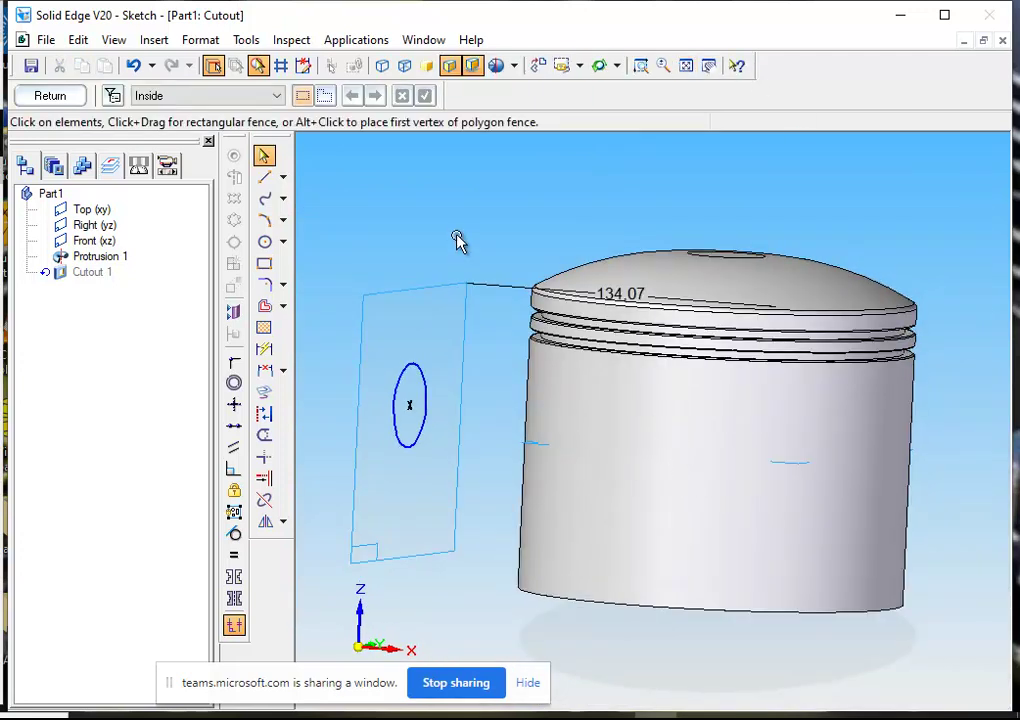
pyautogui.click(598, 65)
pyautogui.moveTo(656, 330)
pyautogui.mouseDown()
pyautogui.moveTo(656, 437)
pyautogui.moveTo(804, 446)
pyautogui.moveTo(647, 453)
pyautogui.moveTo(808, 457)
pyautogui.moveTo(608, 474)
pyautogui.moveTo(697, 476)
pyautogui.moveTo(663, 482)
pyautogui.mouseUp()
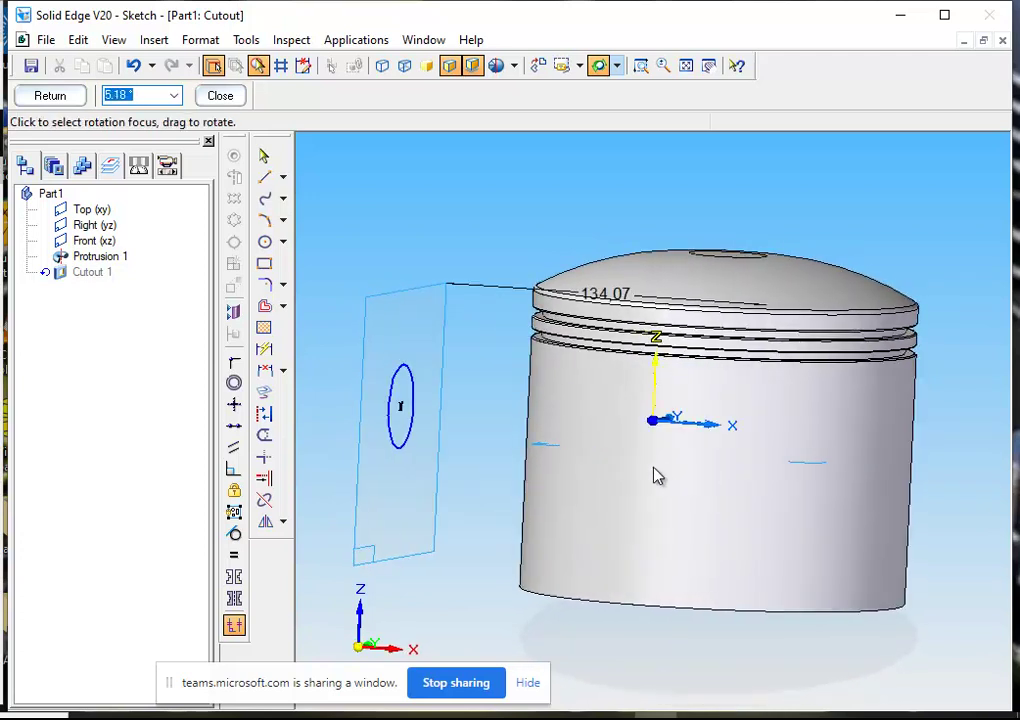
pyautogui.click(72, 100)
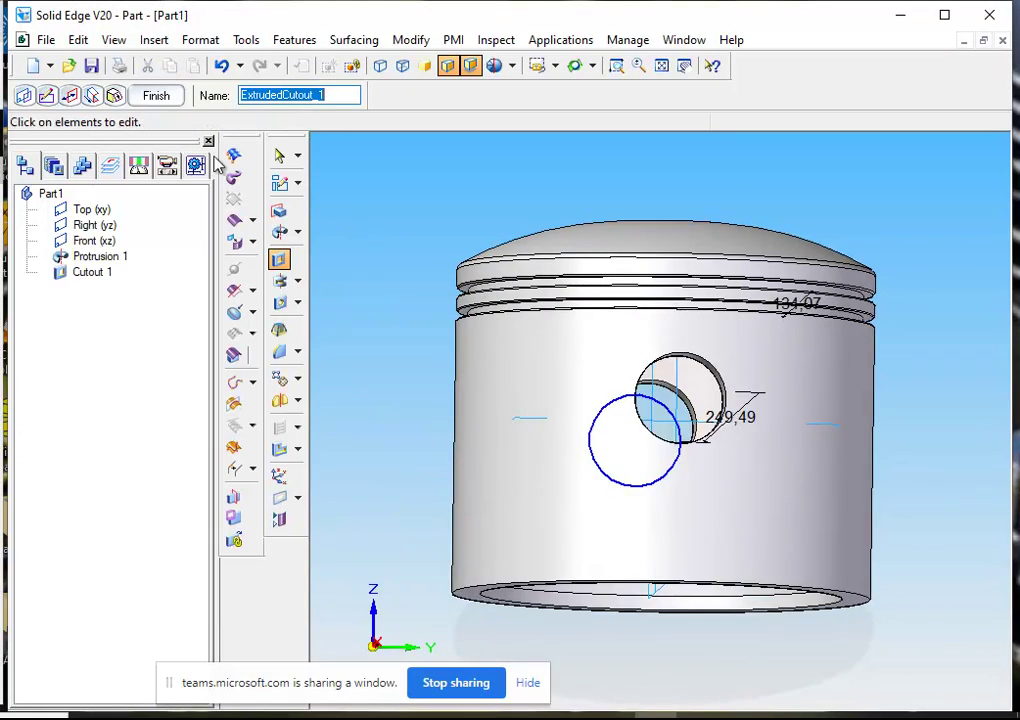
# - Try to redefine the cutout's extent with a depth of about 12 mm from the offset plane
pyautogui.click(93, 96)
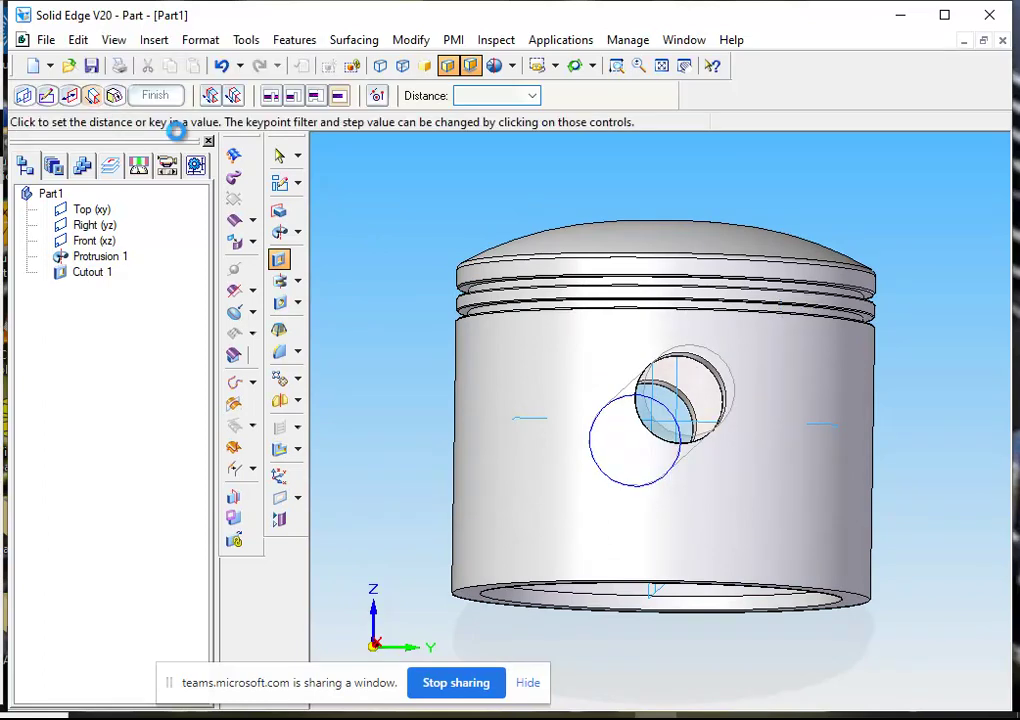
pyautogui.click(575, 66)
pyautogui.moveTo(891, 355); pyautogui.dragTo(720, 374)
pyautogui.click(661, 66)
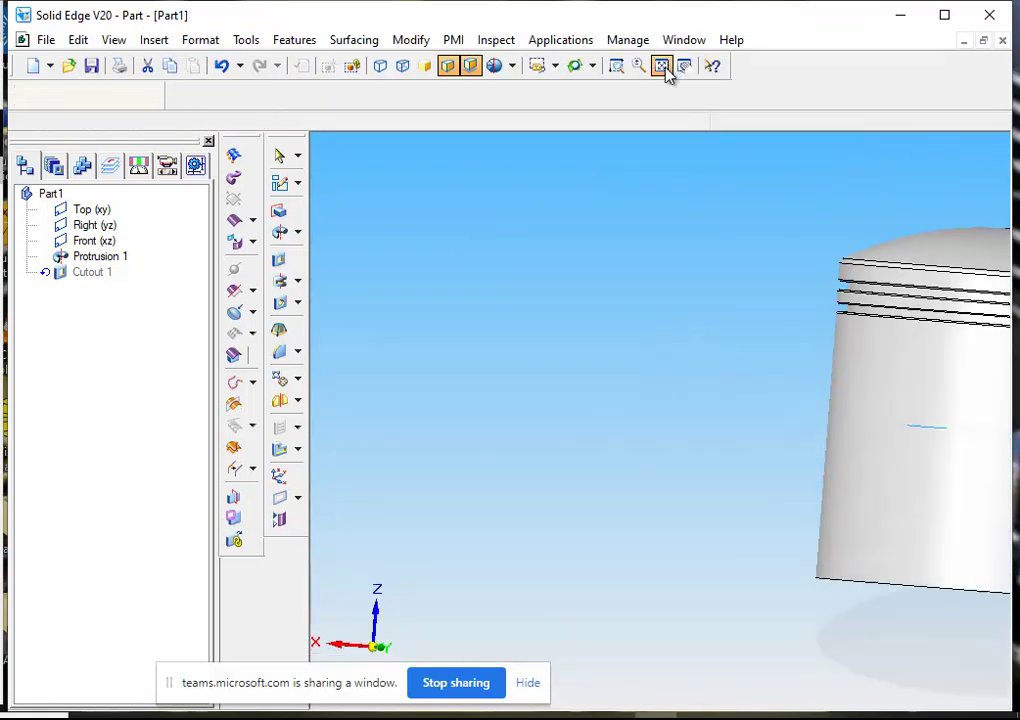
pyautogui.click(924, 376)
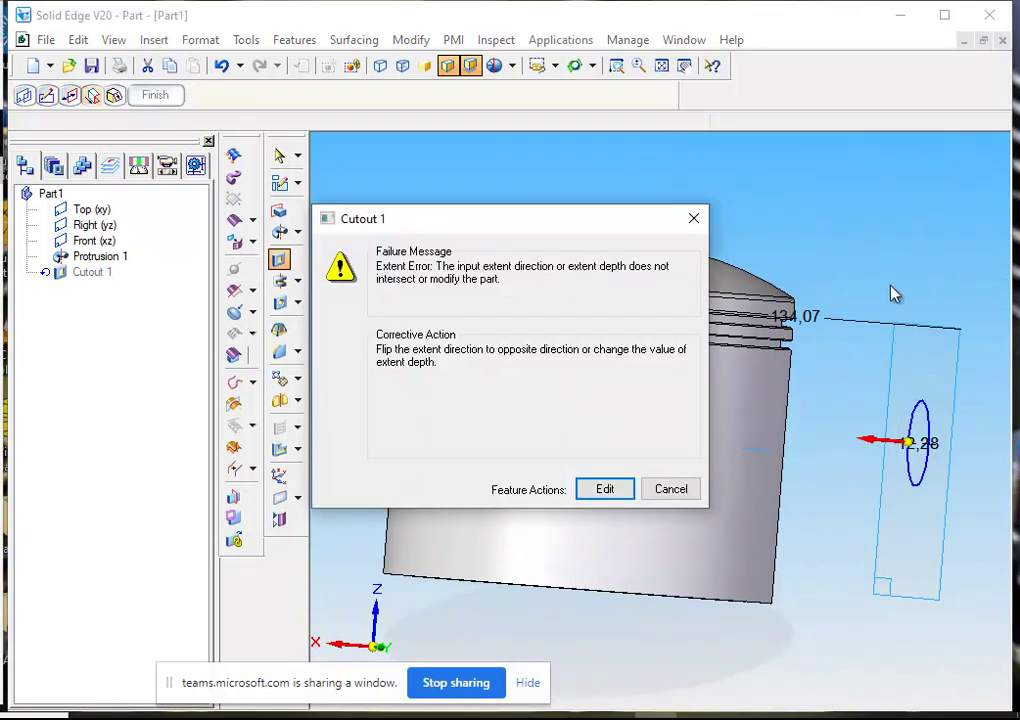
pyautogui.click(673, 494)
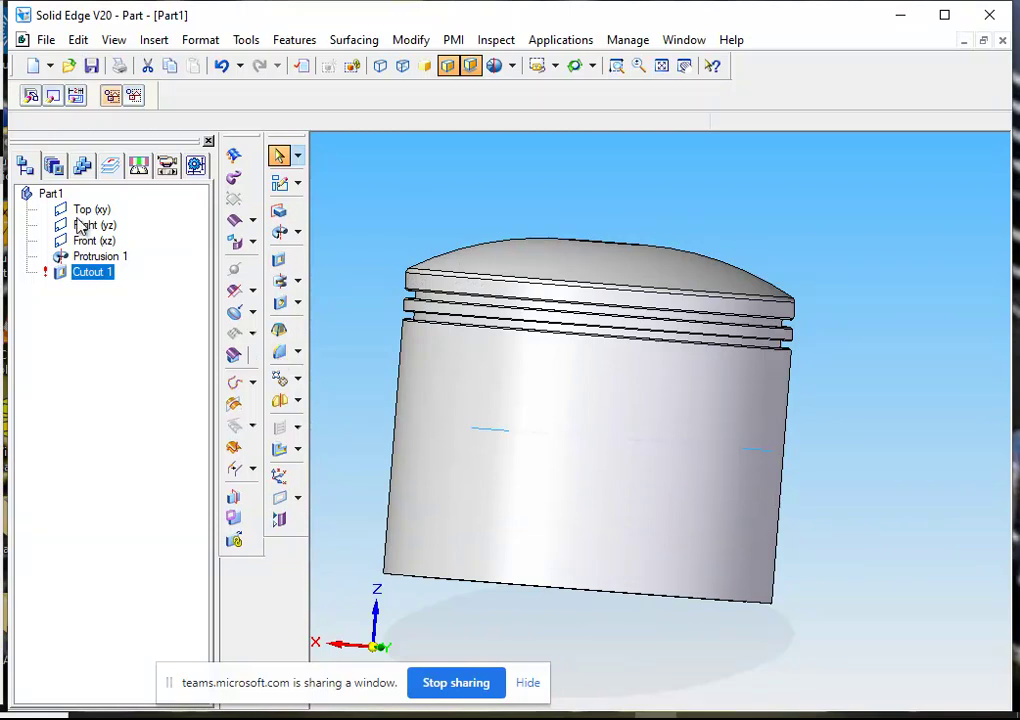
# - Edit the failed cutout, set its depth to about 230 mm through both piston walls and finish it
pyautogui.click(52, 96)
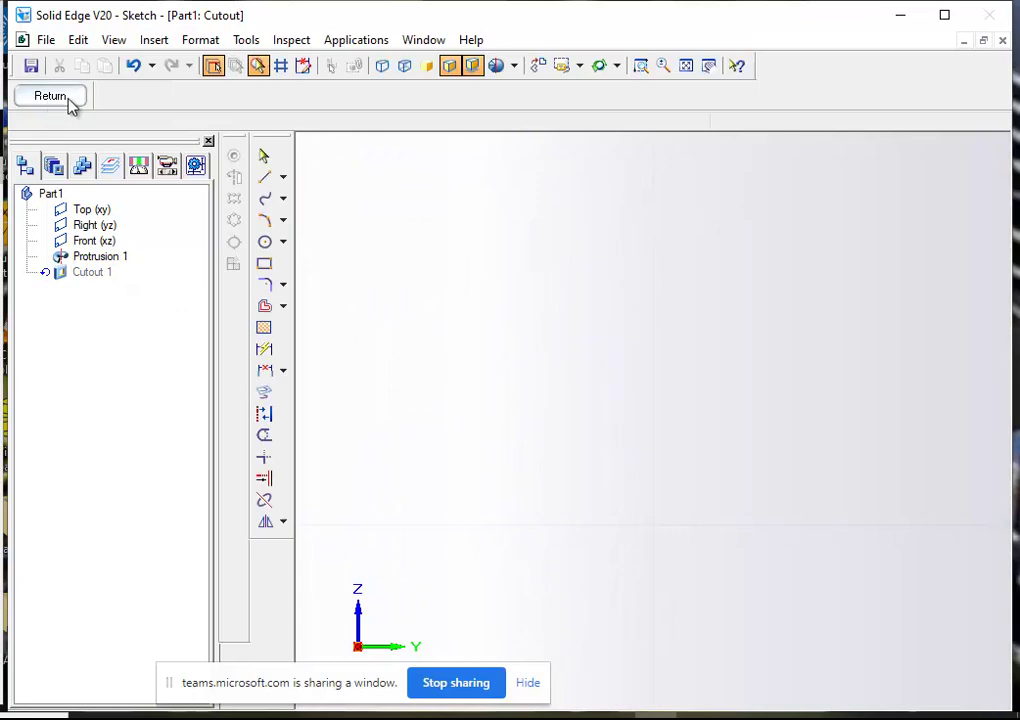
pyautogui.click(52, 95)
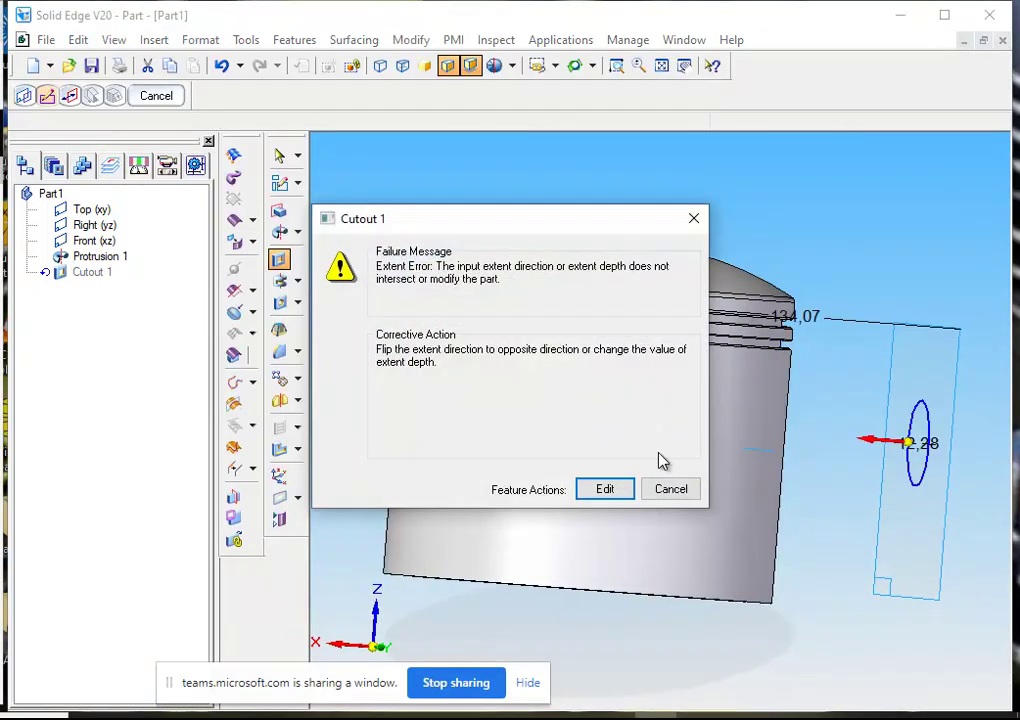
pyautogui.click(620, 490)
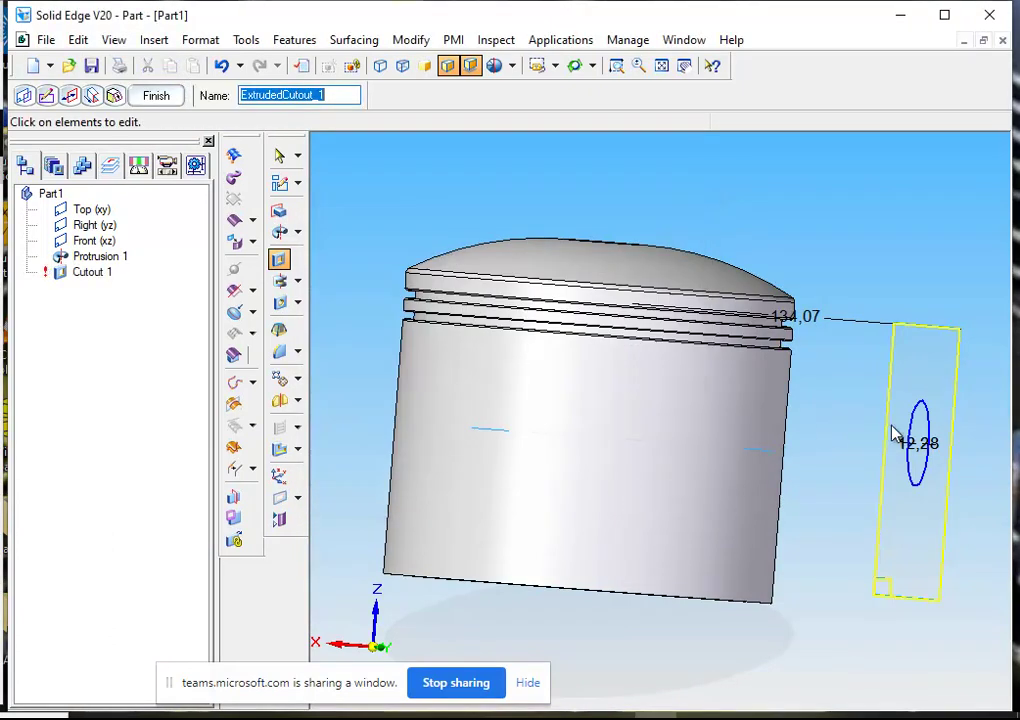
pyautogui.click(95, 100)
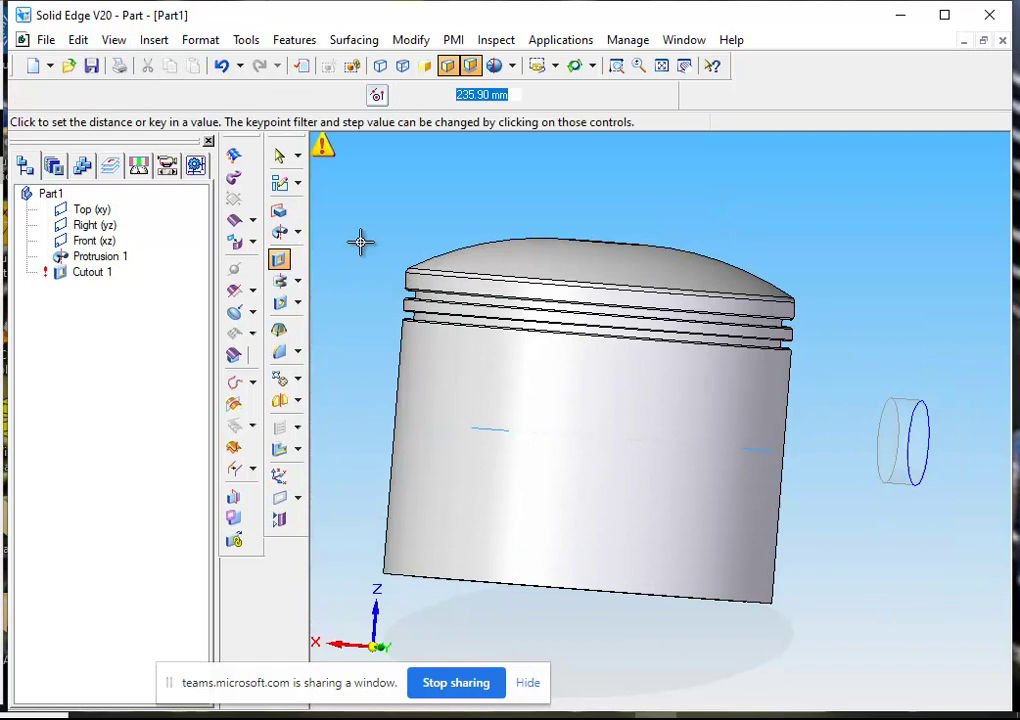
pyautogui.click(350, 366)
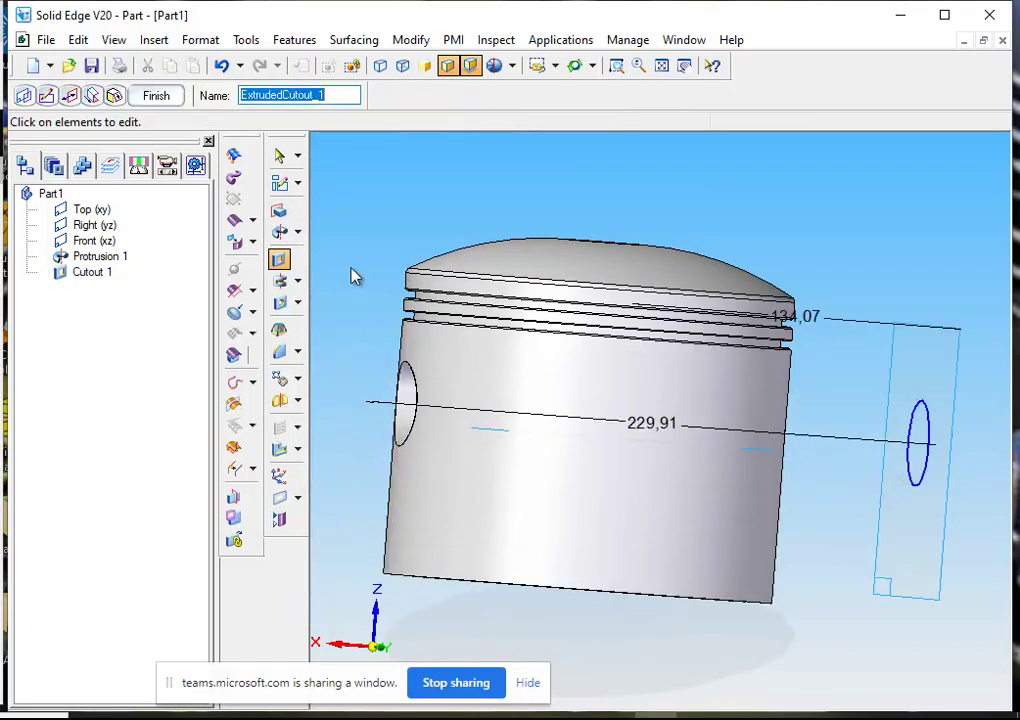
pyautogui.click(157, 96)
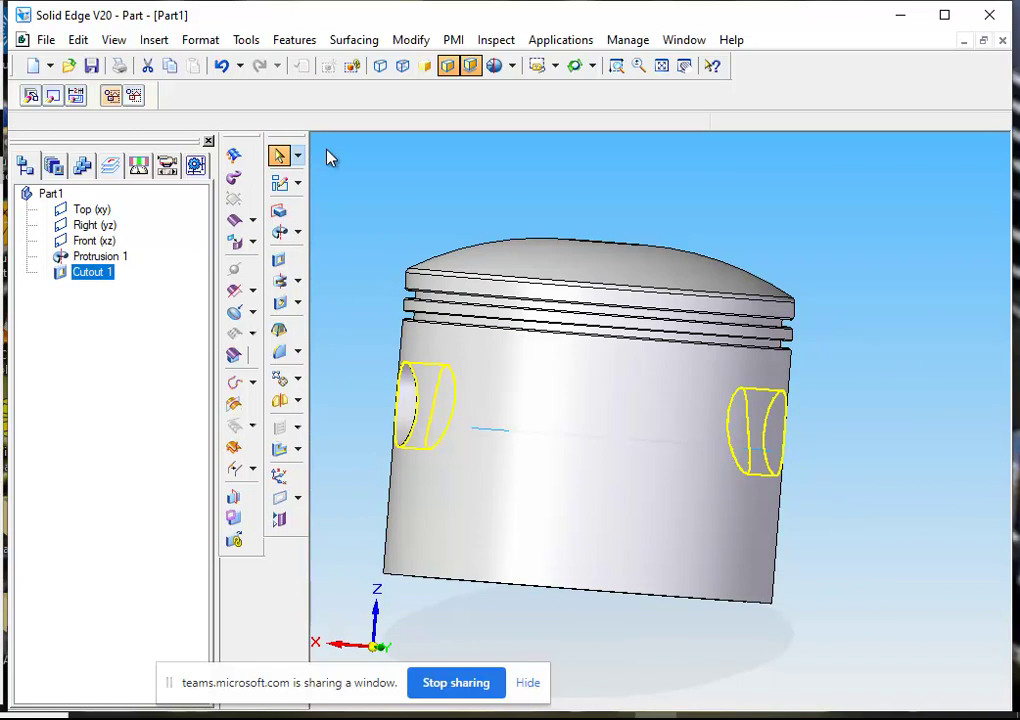
# - Rotate the piston to view the pin hole through both walls from slightly above
pyautogui.click(574, 66)
pyautogui.moveTo(571, 182); pyautogui.dragTo(712, 241)
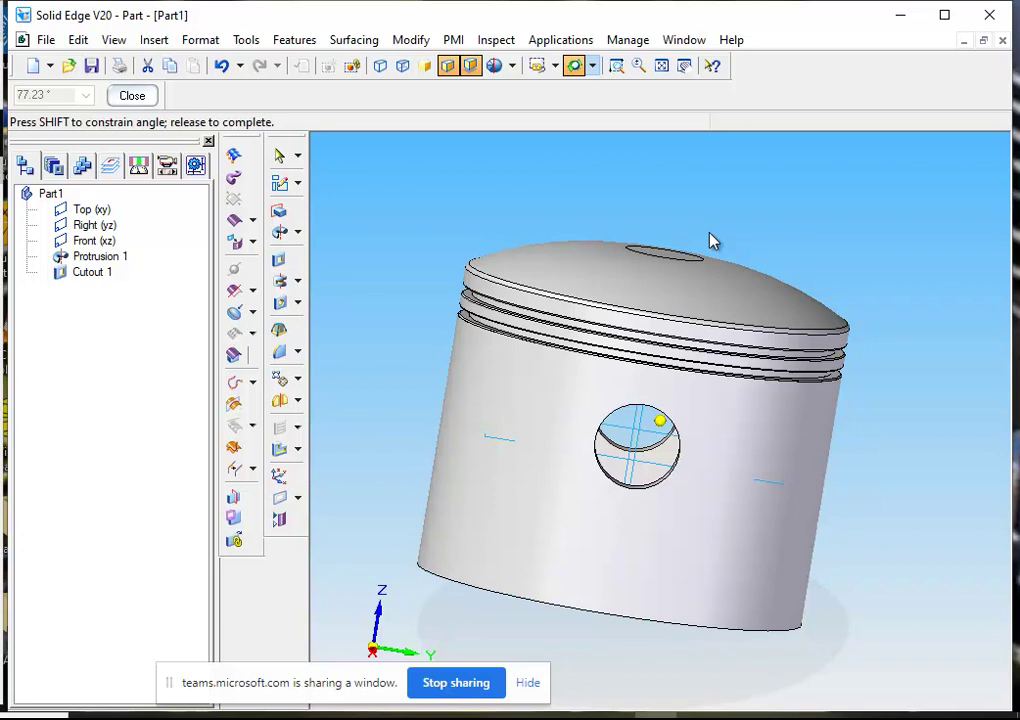
pyautogui.moveTo(712, 241); pyautogui.dragTo(712, 241)
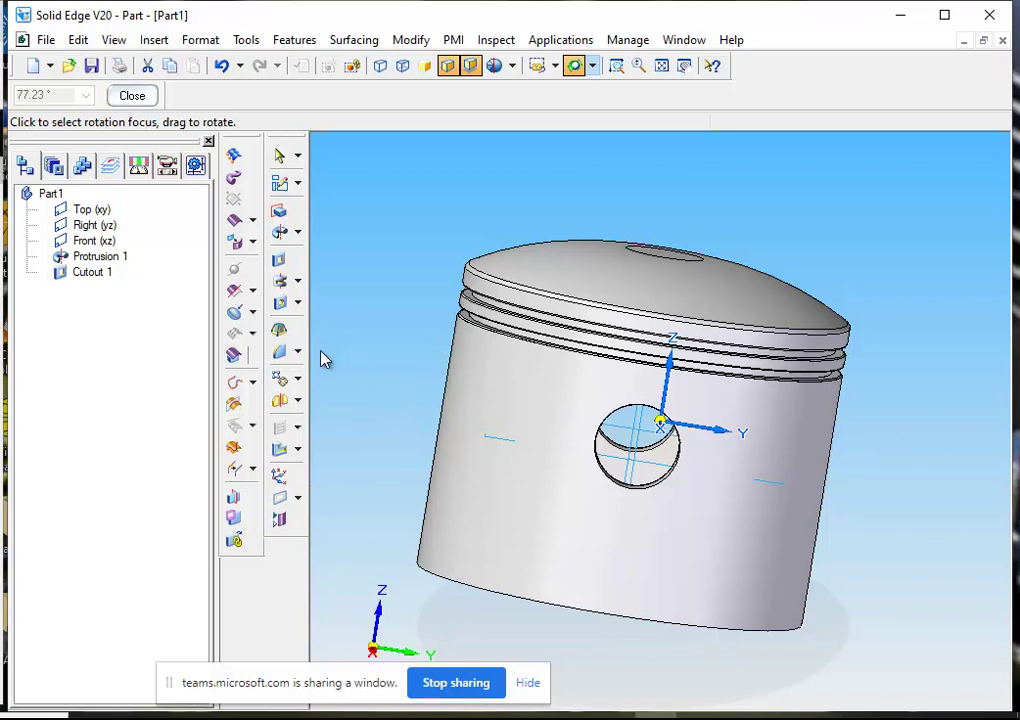
# - Chamfer the outer edge of the pin hole on the piston's facing wall with a 1 mm setback
pyautogui.click(132, 96)
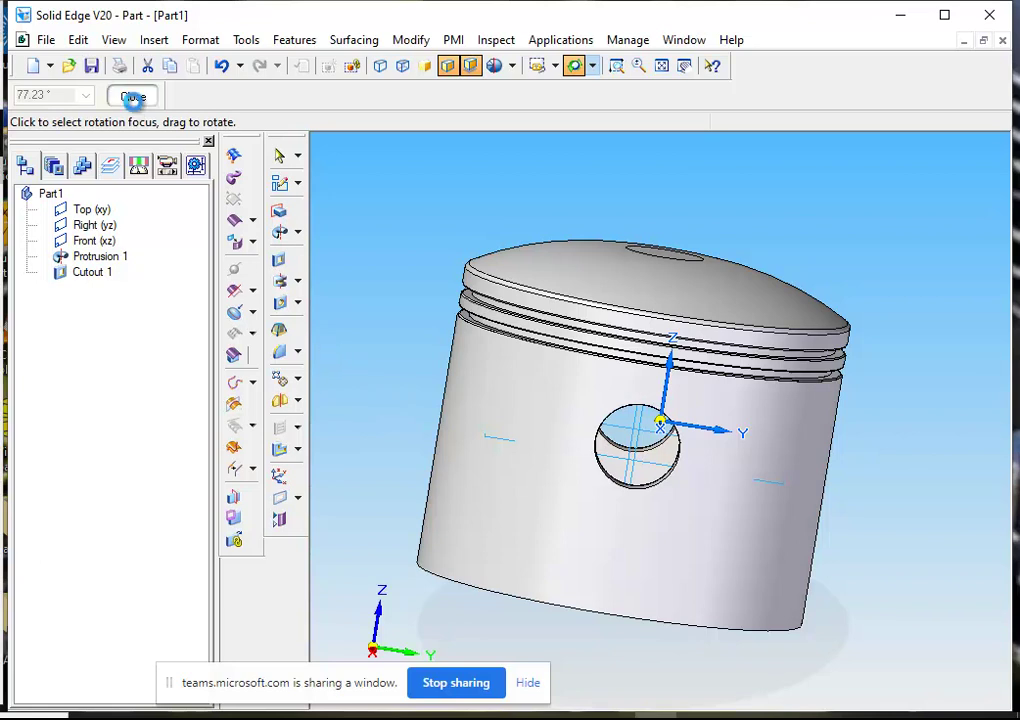
pyautogui.click(298, 354)
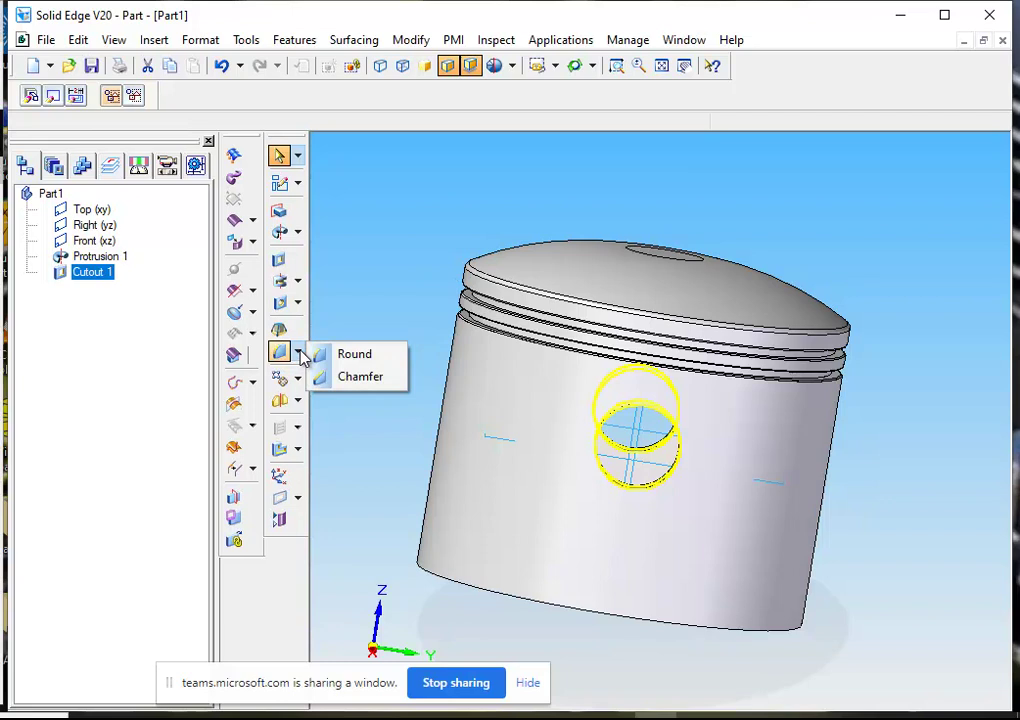
pyautogui.click(360, 377)
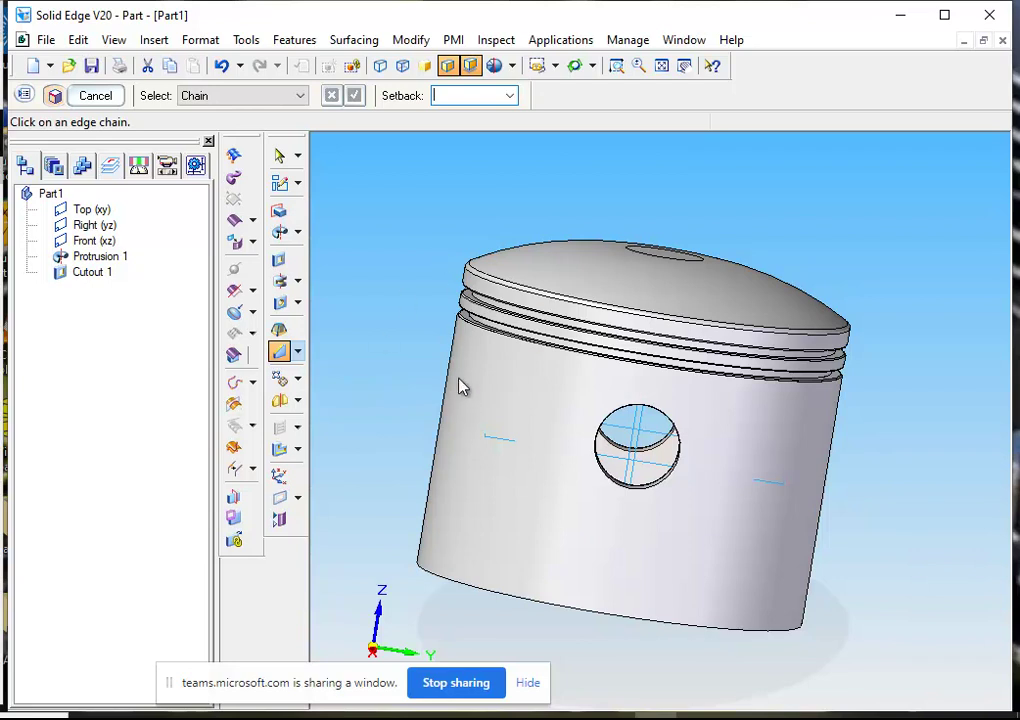
pyautogui.click(648, 498)
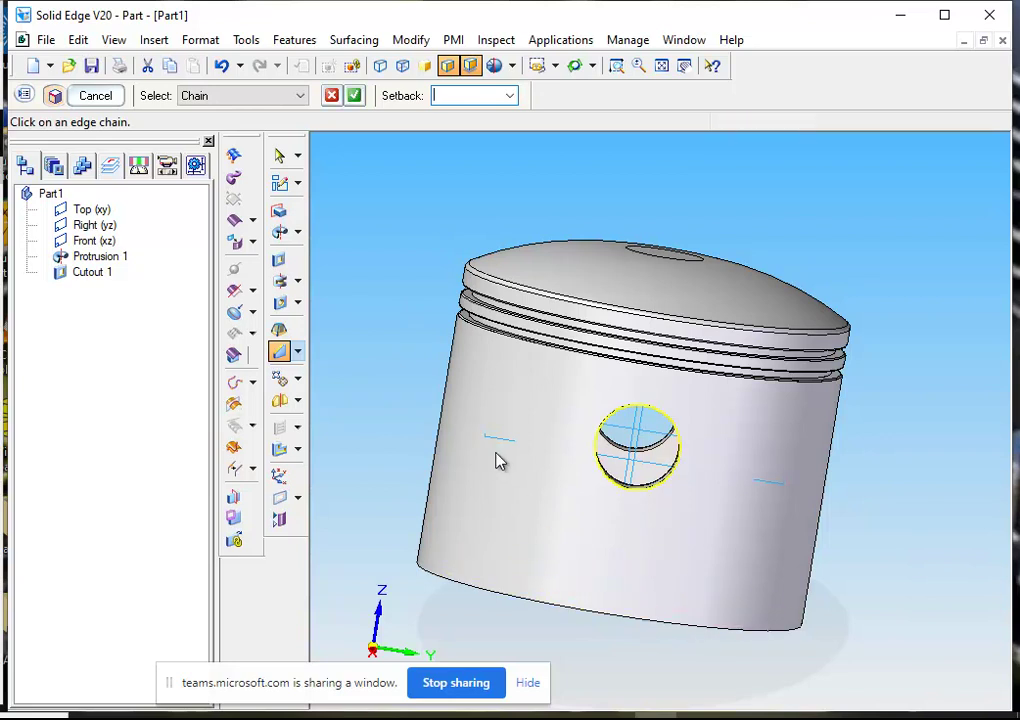
pyautogui.click(439, 95)
pyautogui.write('1')
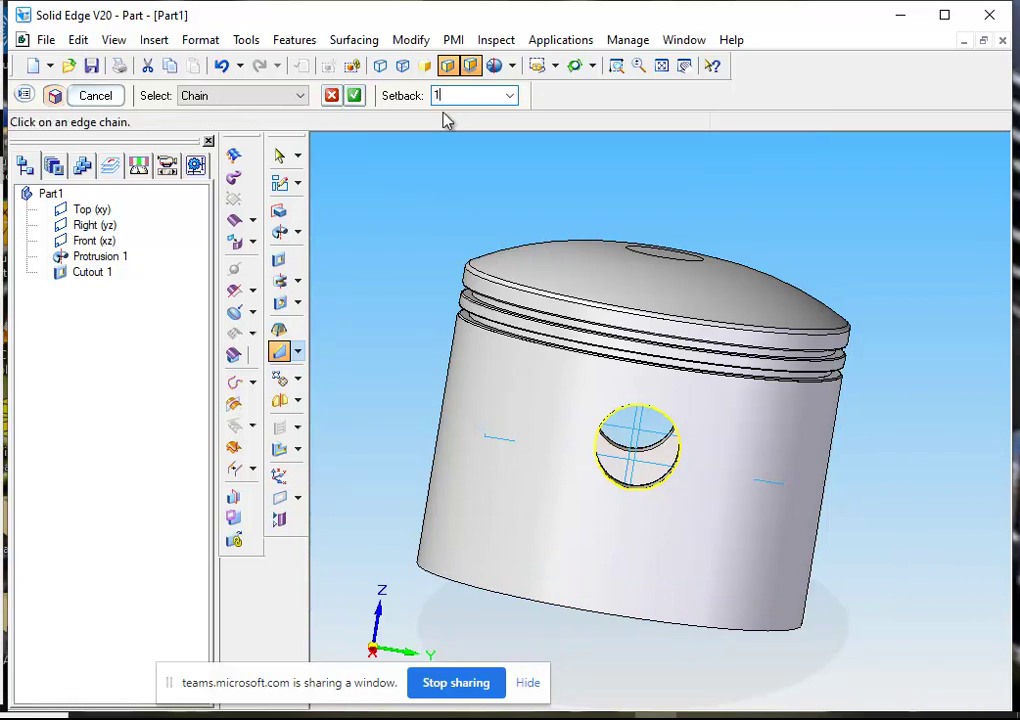
pyautogui.press('Return')
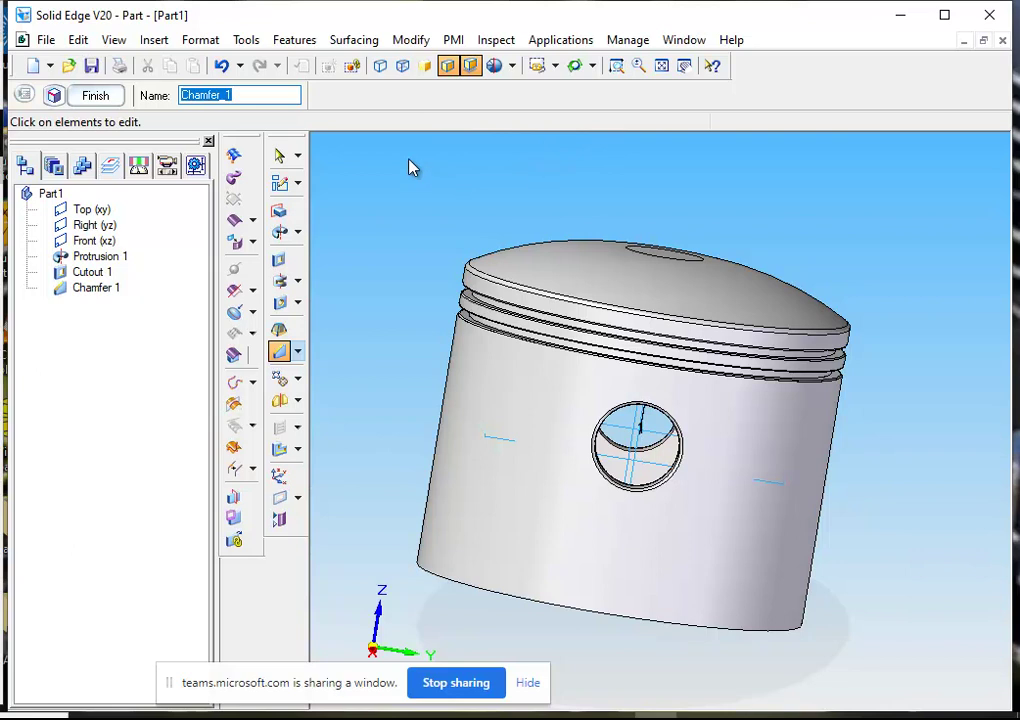
# - Edit the chamfer to add the pin hole's outer edge on the opposite wall, set the setback to 2 mm and finish it
pyautogui.click(53, 98)
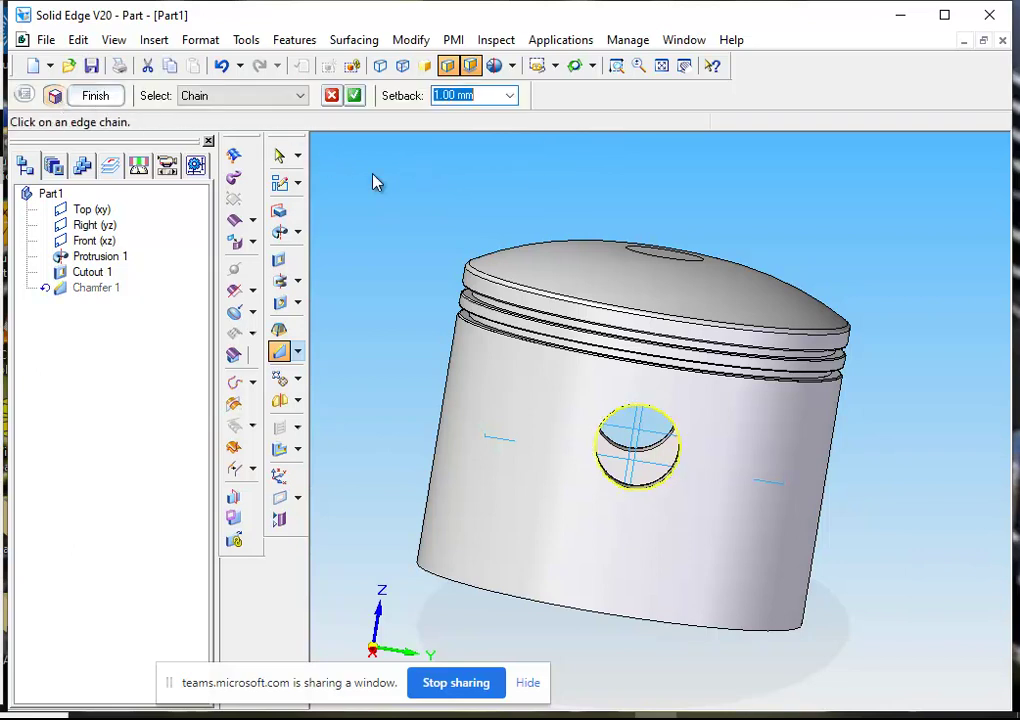
pyautogui.click(574, 65)
pyautogui.moveTo(457, 190); pyautogui.dragTo(663, 296)
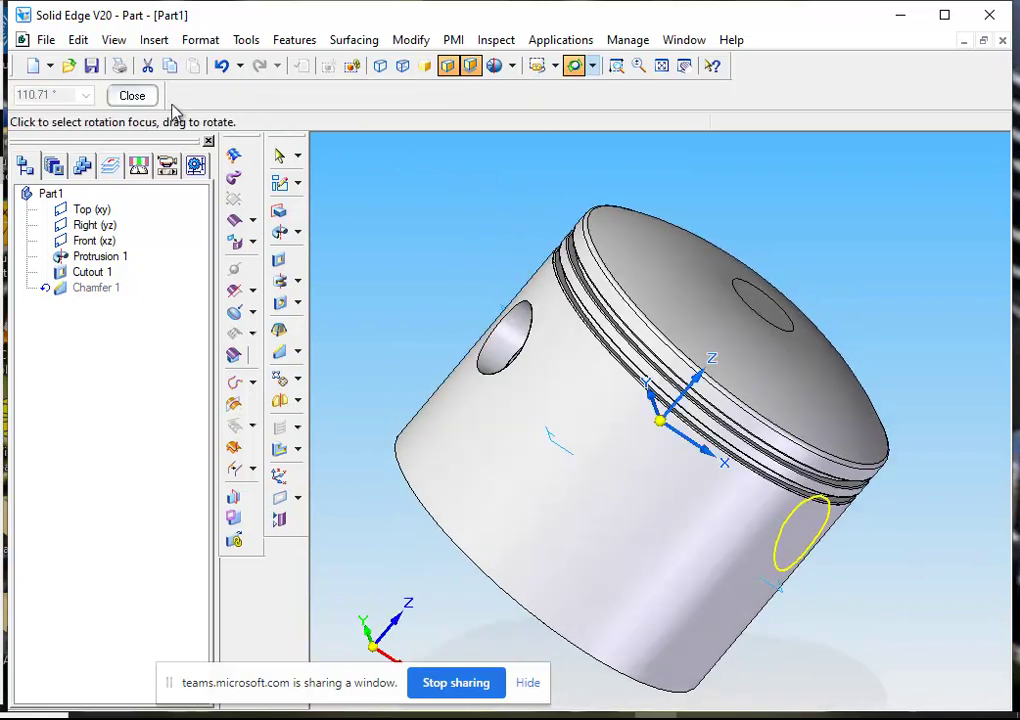
pyautogui.click(131, 98)
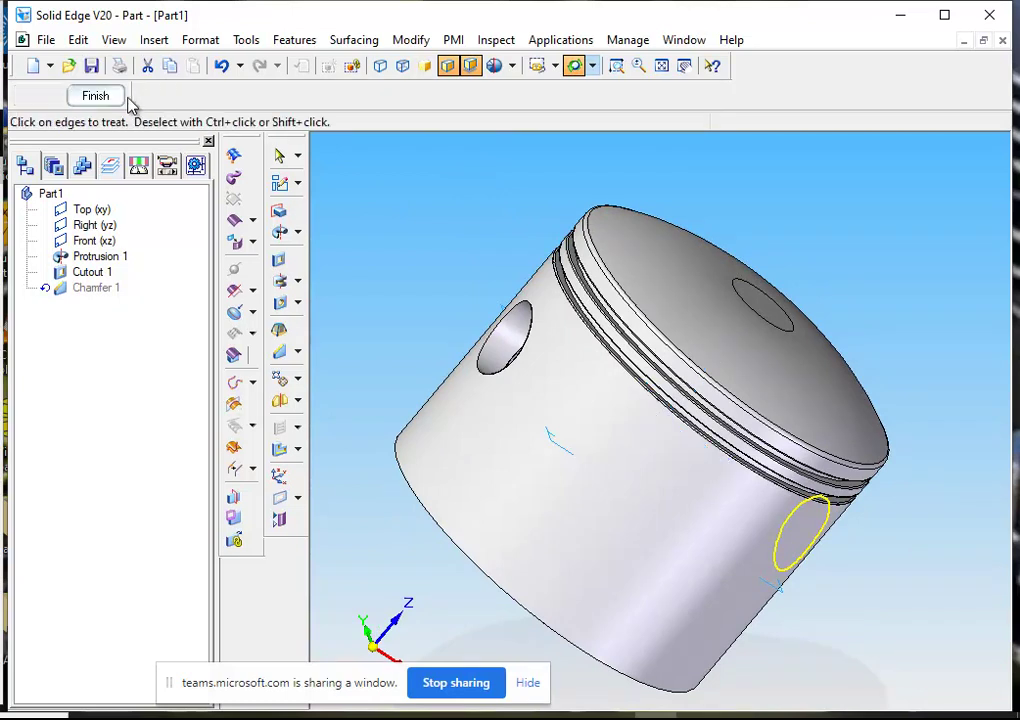
pyautogui.click(521, 308)
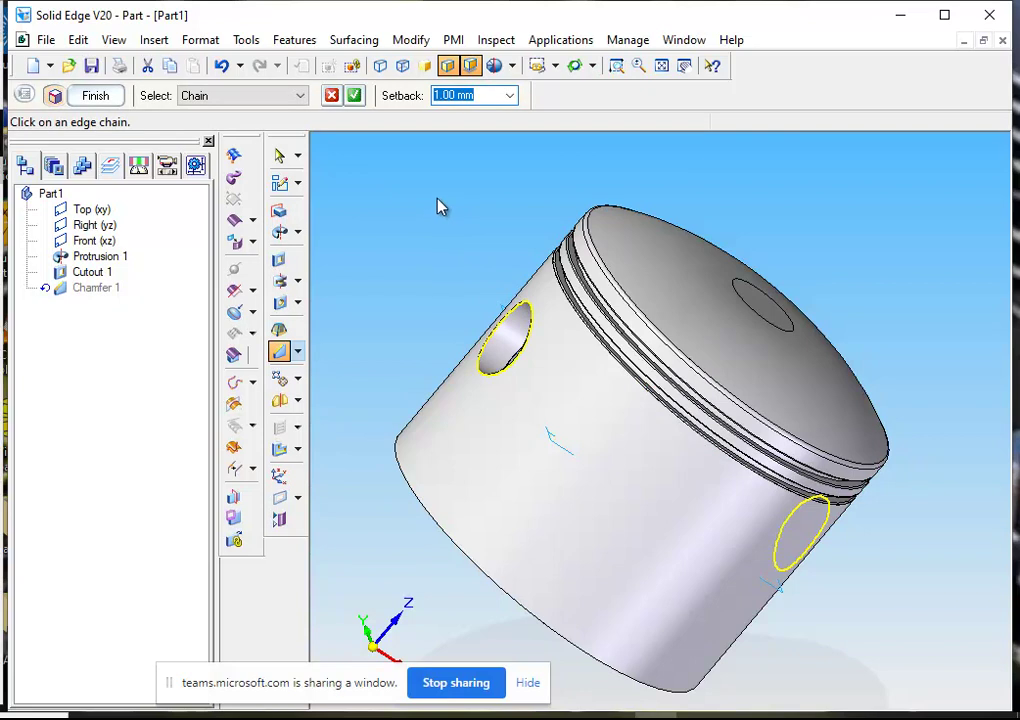
pyautogui.write('2')
pyautogui.press('Return')
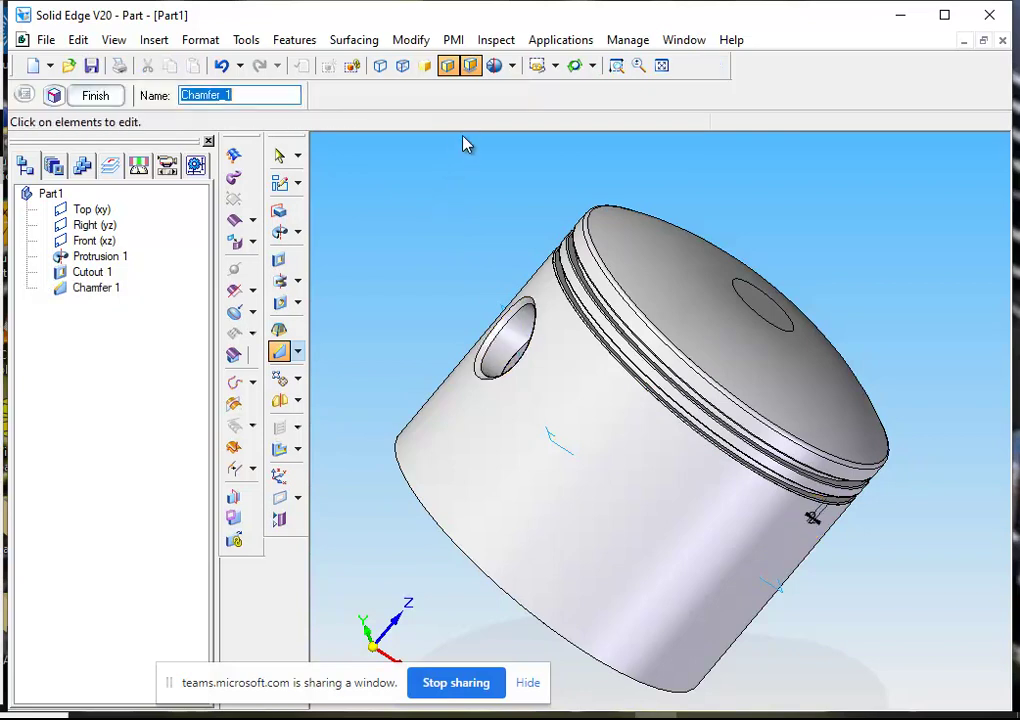
pyautogui.click(108, 100)
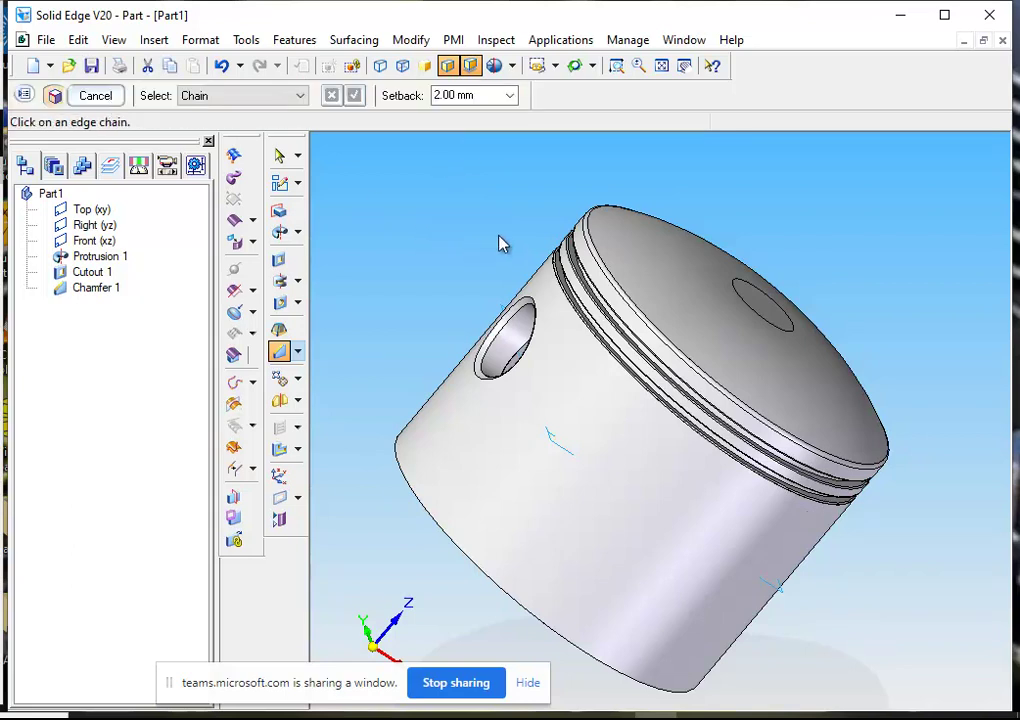
# - Use Part Painter to paint the entire piston in the Yellow style
pyautogui.click(574, 67)
pyautogui.moveTo(485, 257); pyautogui.dragTo(268, 182)
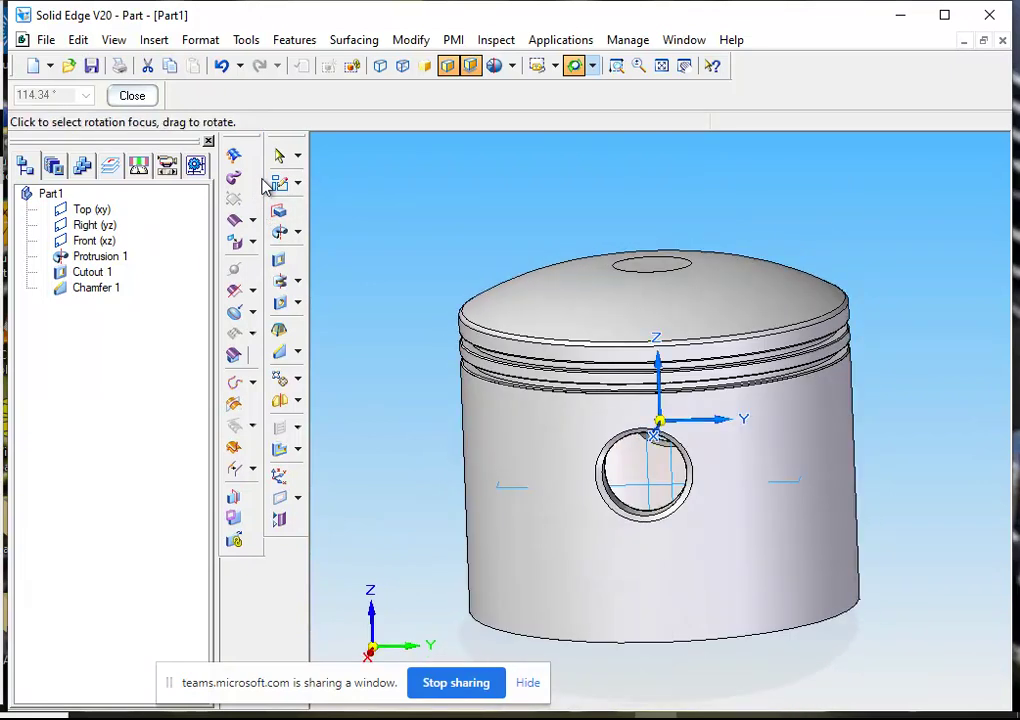
pyautogui.click(203, 40)
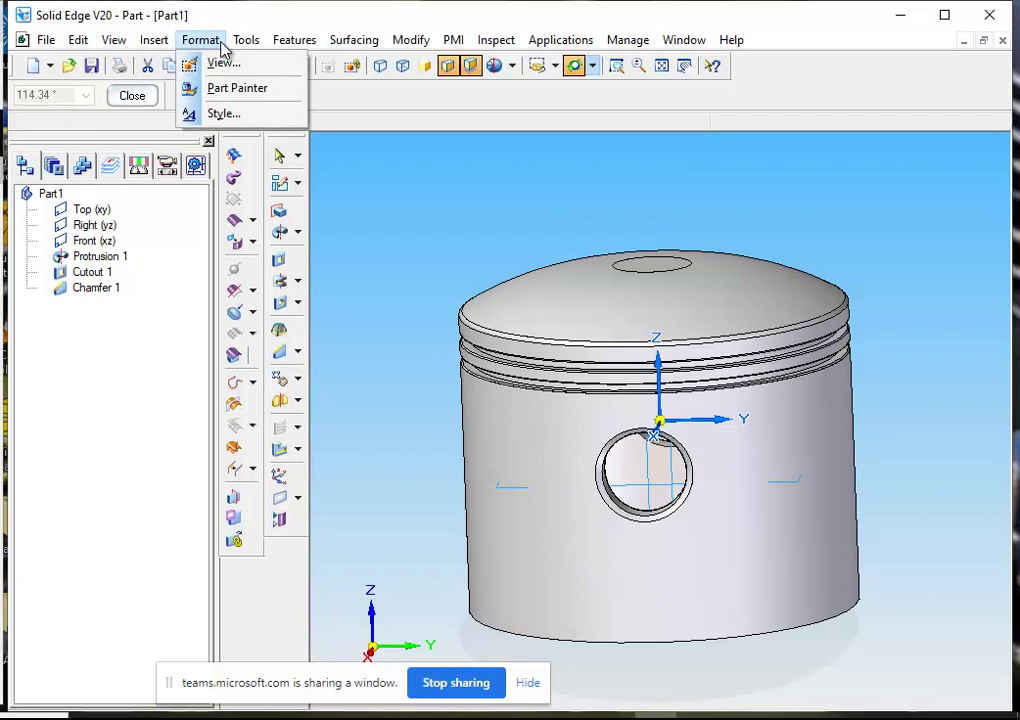
pyautogui.click(240, 89)
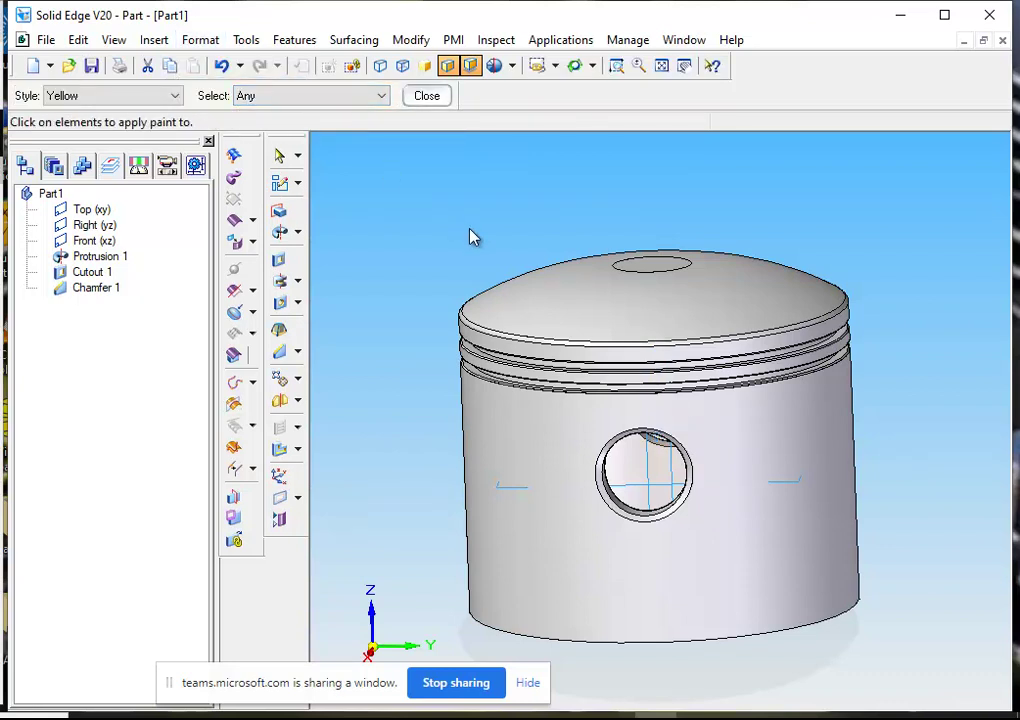
pyautogui.click(541, 304)
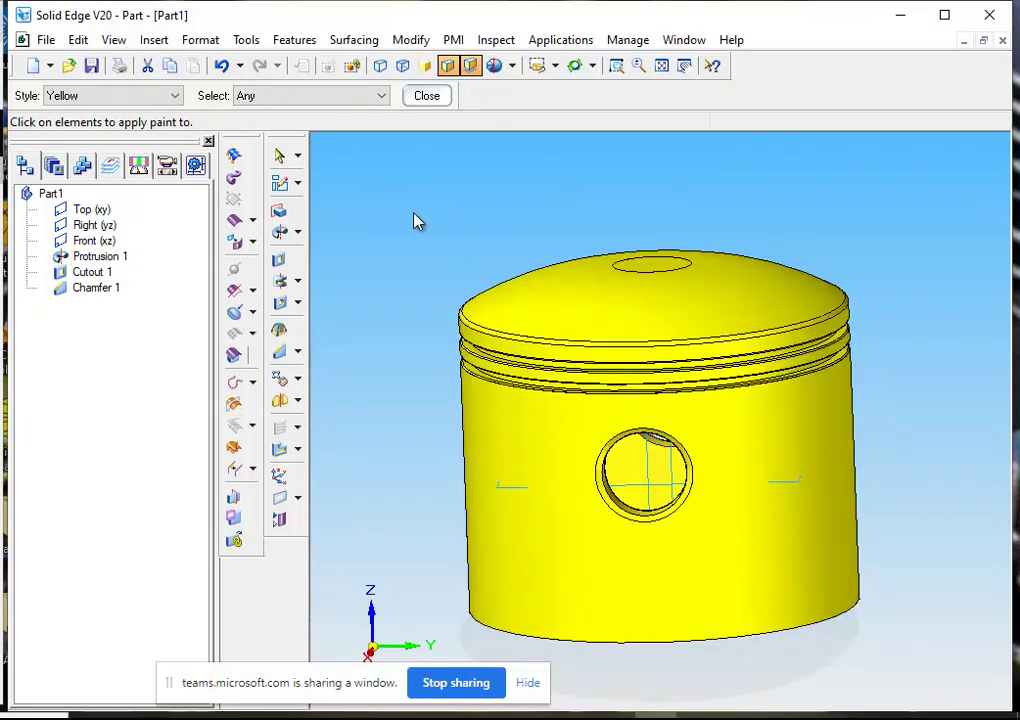
# - Restrict painting to single faces and apply the Red style to one pin hole chamfer and the narrow rim around the dome
pyautogui.click(386, 99)
pyautogui.click(356, 127)
pyautogui.click(175, 97)
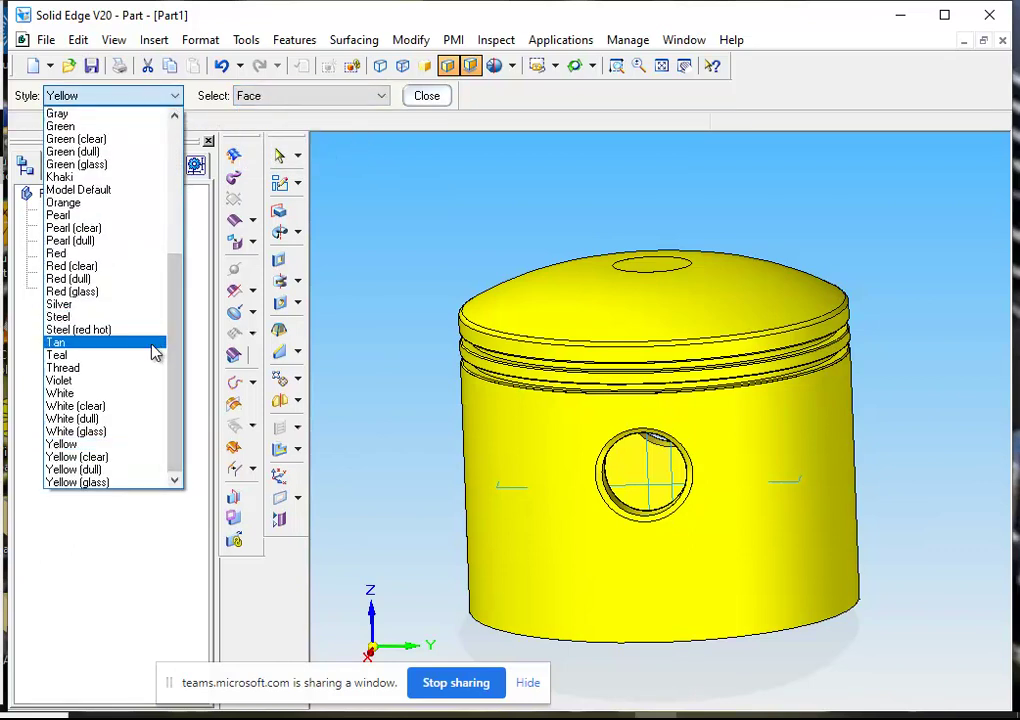
pyautogui.click(112, 256)
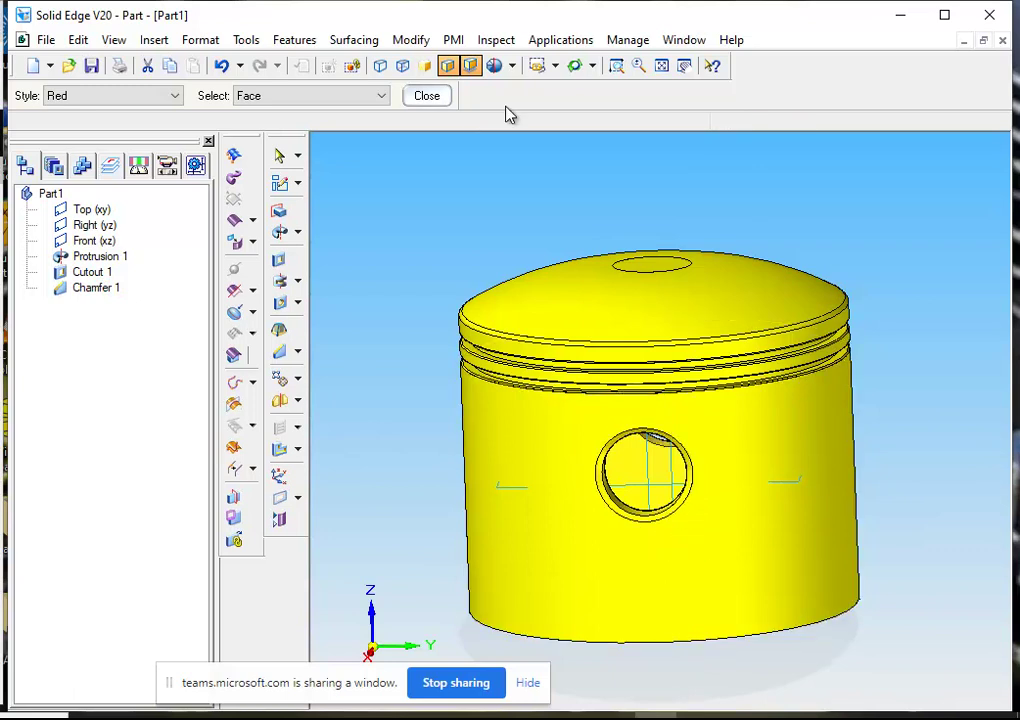
pyautogui.click(576, 66)
pyautogui.moveTo(462, 232); pyautogui.dragTo(772, 622)
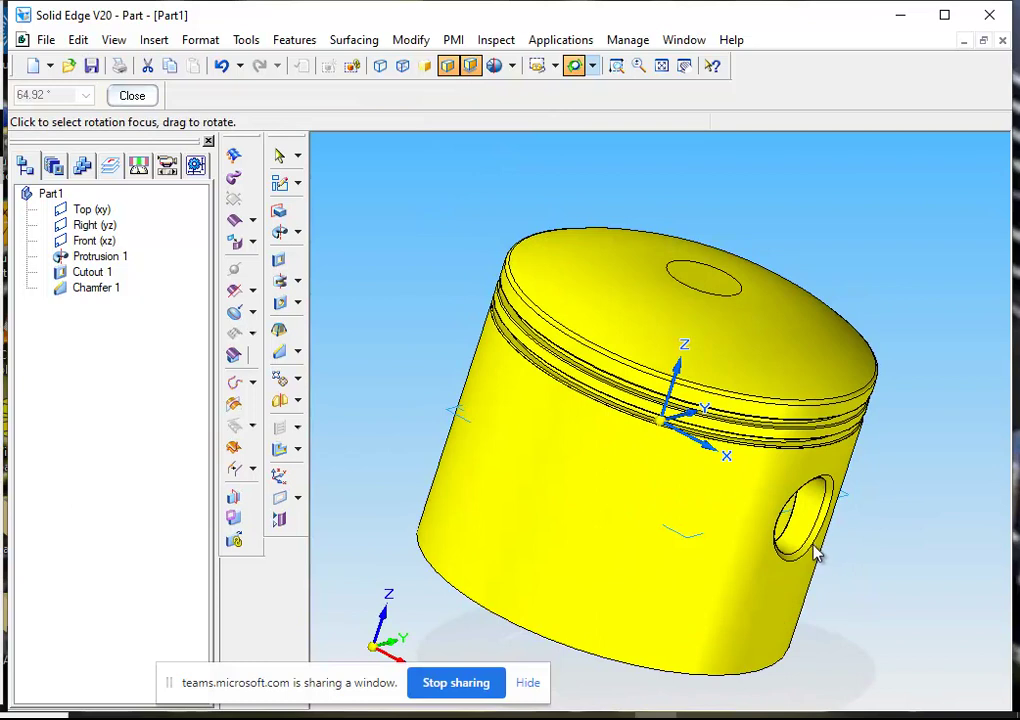
pyautogui.click(132, 95)
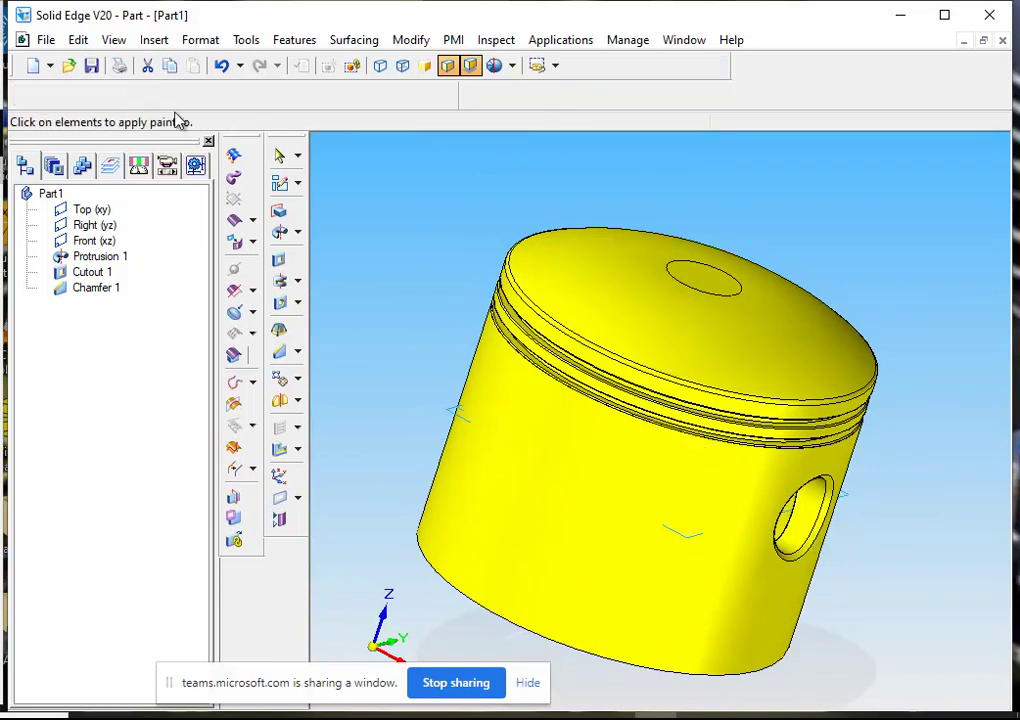
pyautogui.click(829, 520)
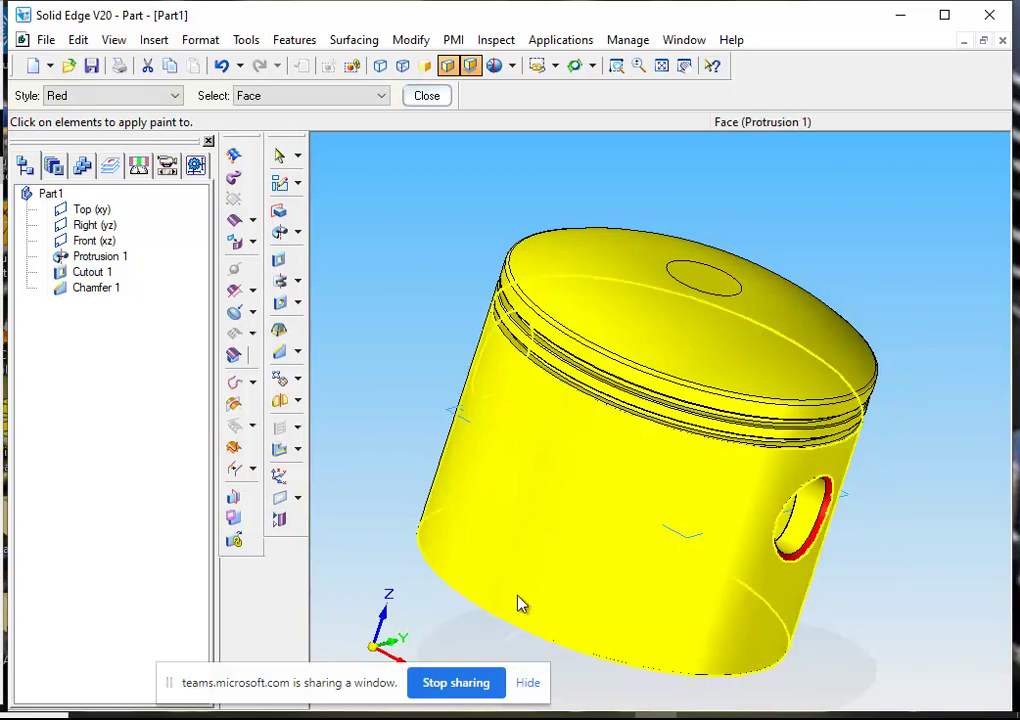
pyautogui.click(539, 318)
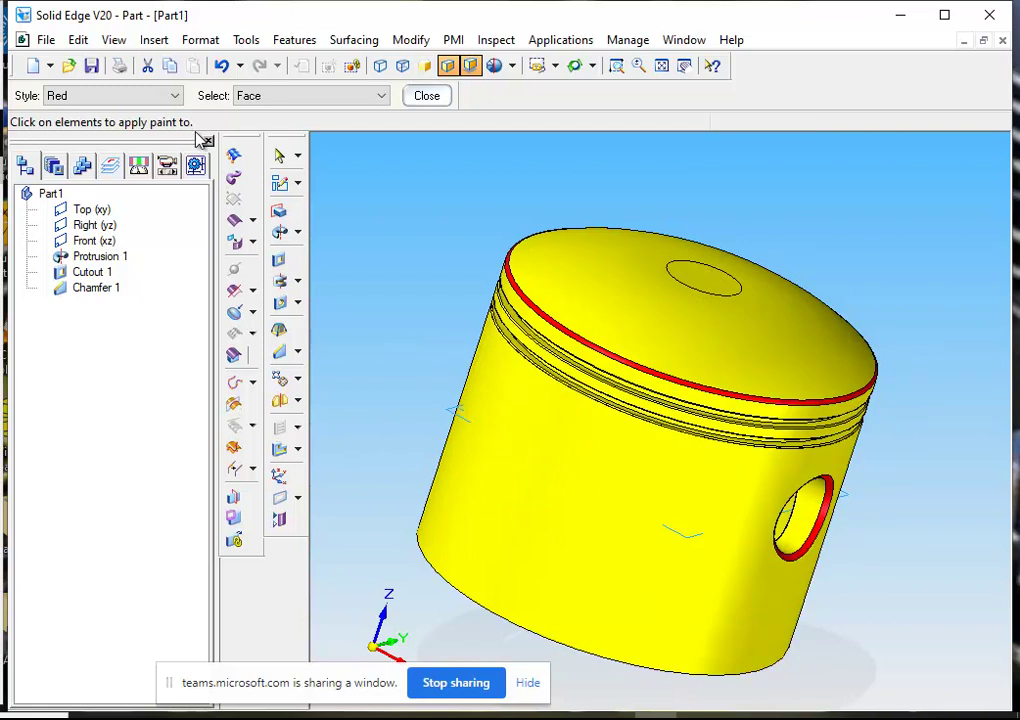
# - Paint the domed crown face and the cylindrical outer skirt in the Green style
pyautogui.click(176, 96)
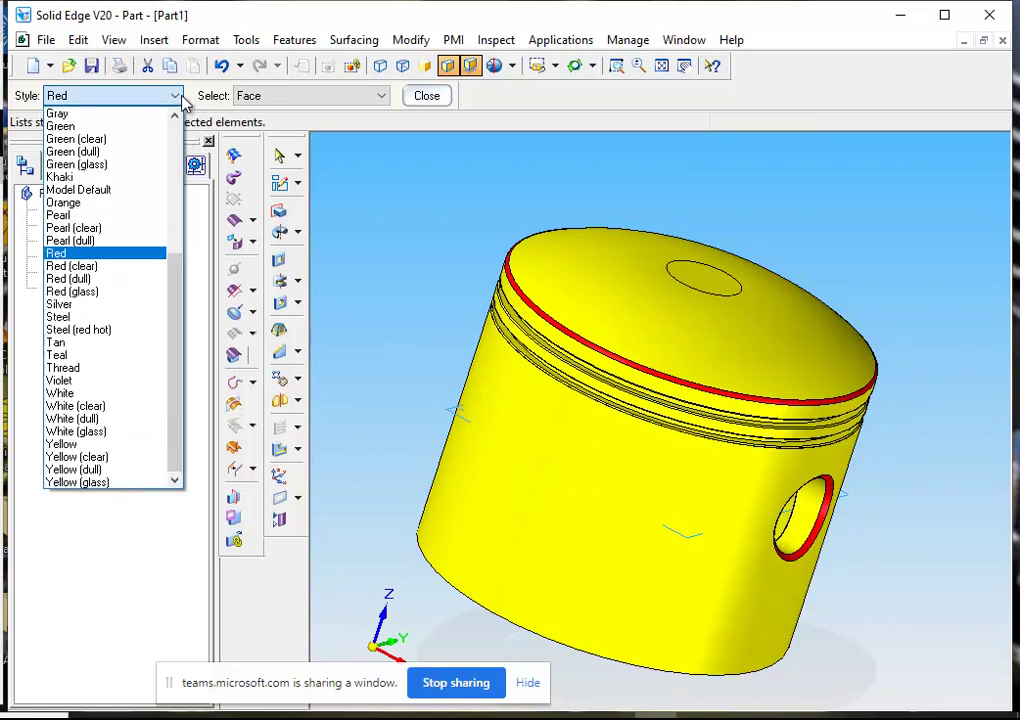
pyautogui.click(148, 139)
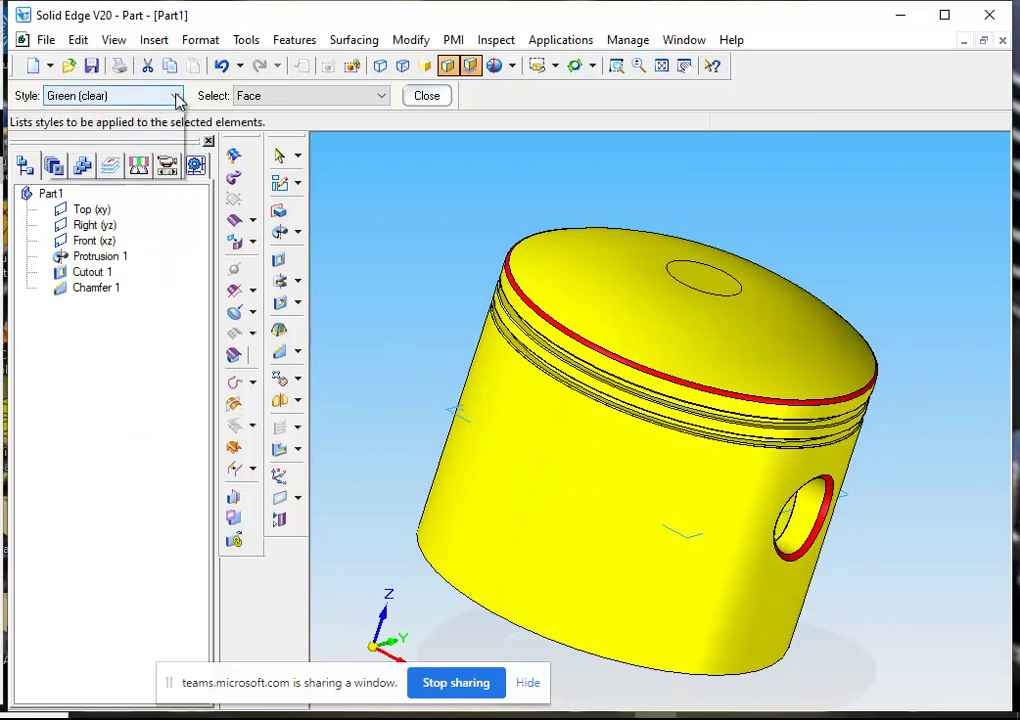
pyautogui.click(176, 96)
pyautogui.click(145, 126)
pyautogui.click(620, 274)
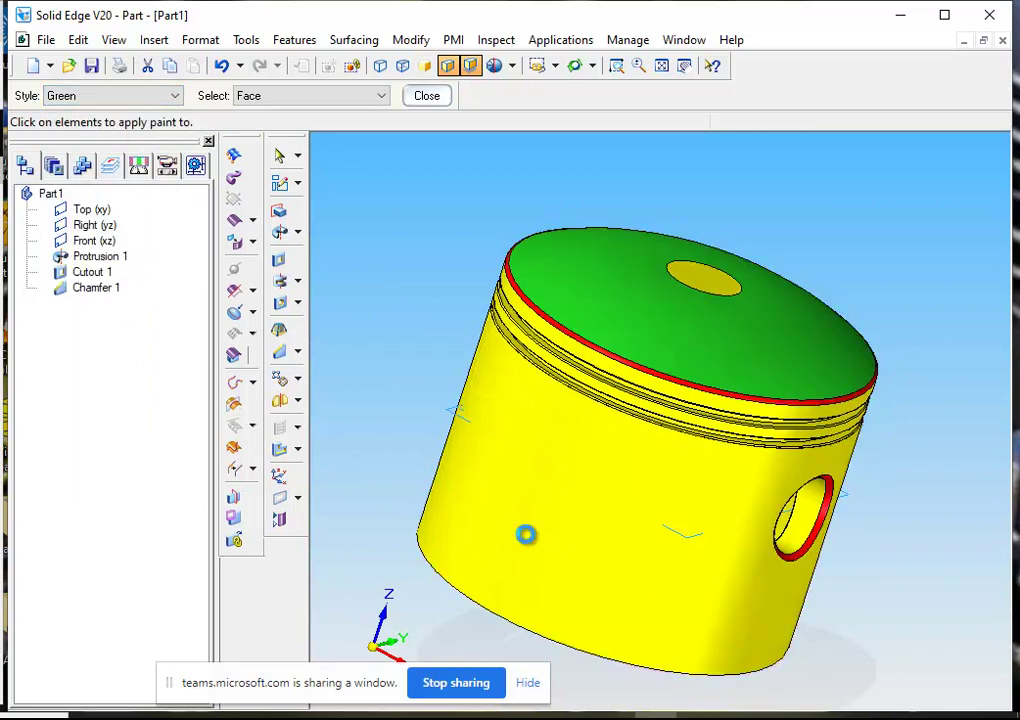
pyautogui.click(530, 543)
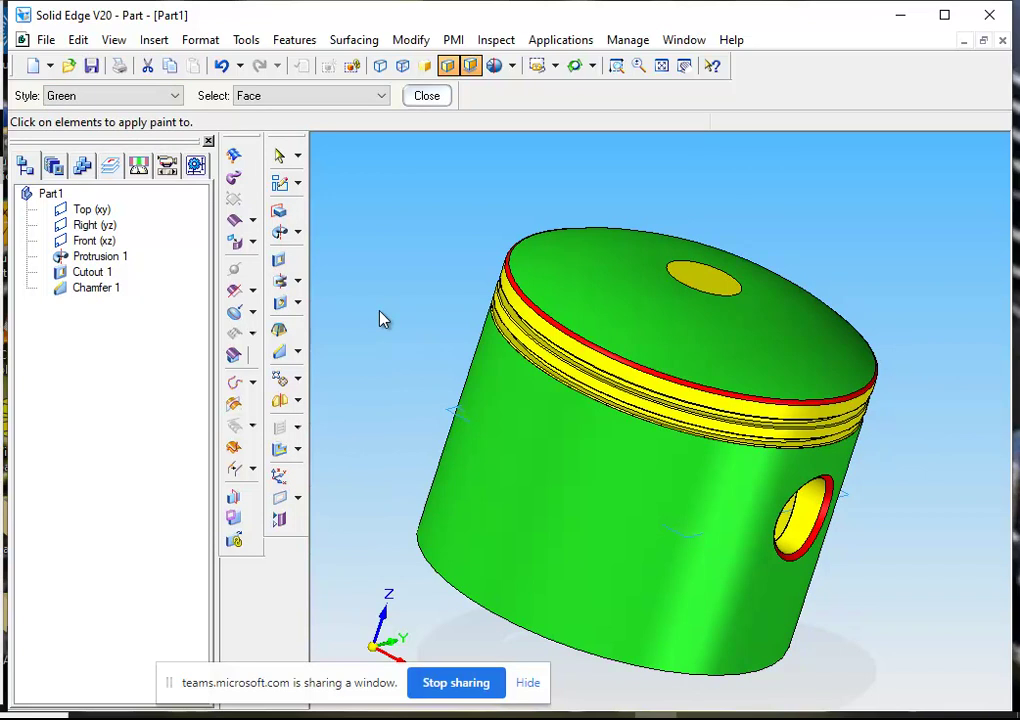
# - Paint the small circular face at the centre of the dome in the Violet style
pyautogui.click(175, 96)
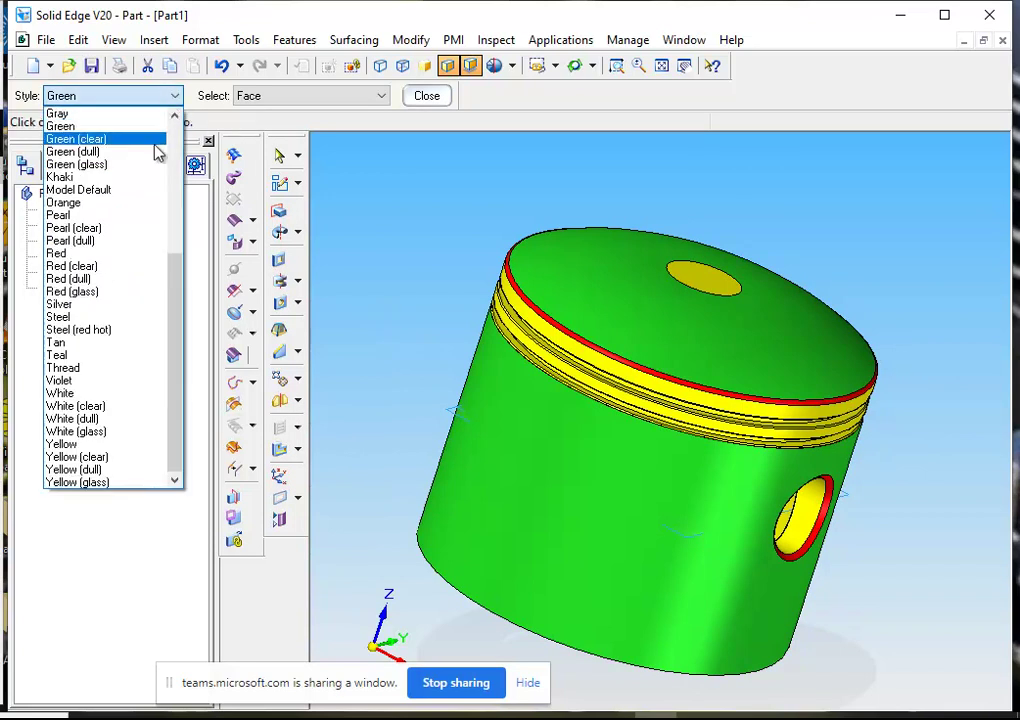
pyautogui.click(160, 278)
pyautogui.click(175, 96)
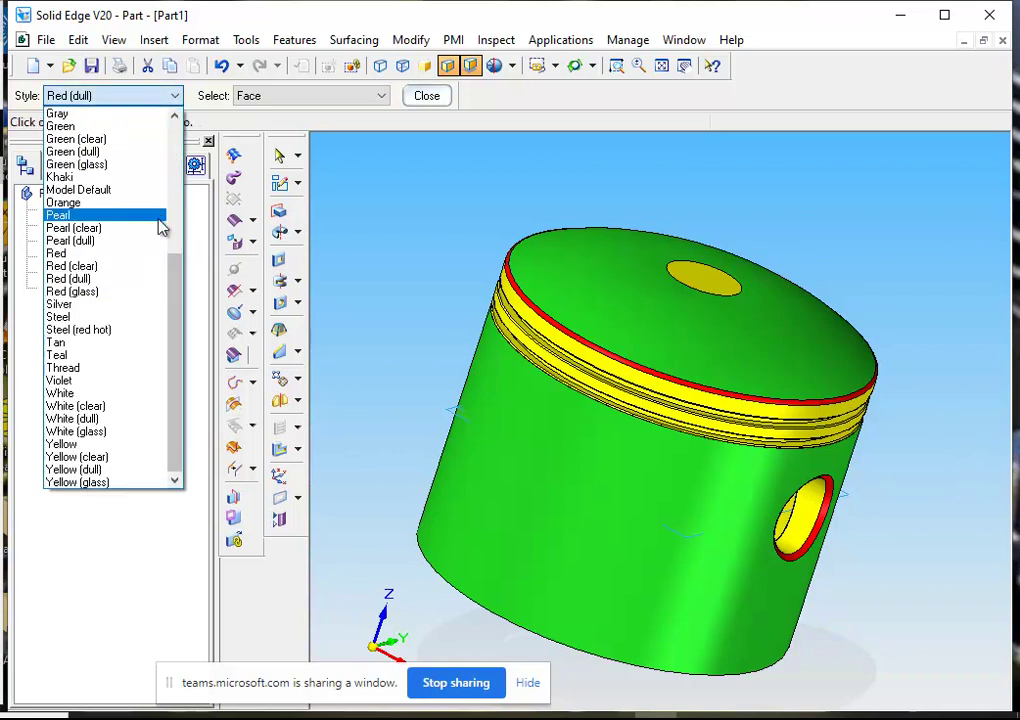
pyautogui.click(135, 381)
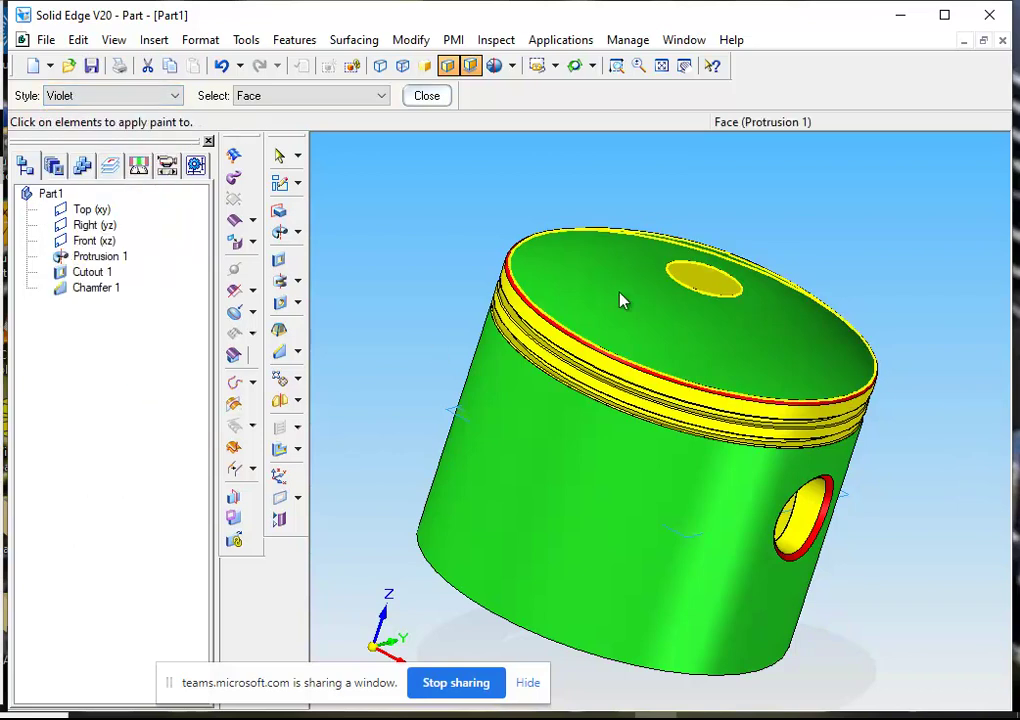
pyautogui.click(700, 286)
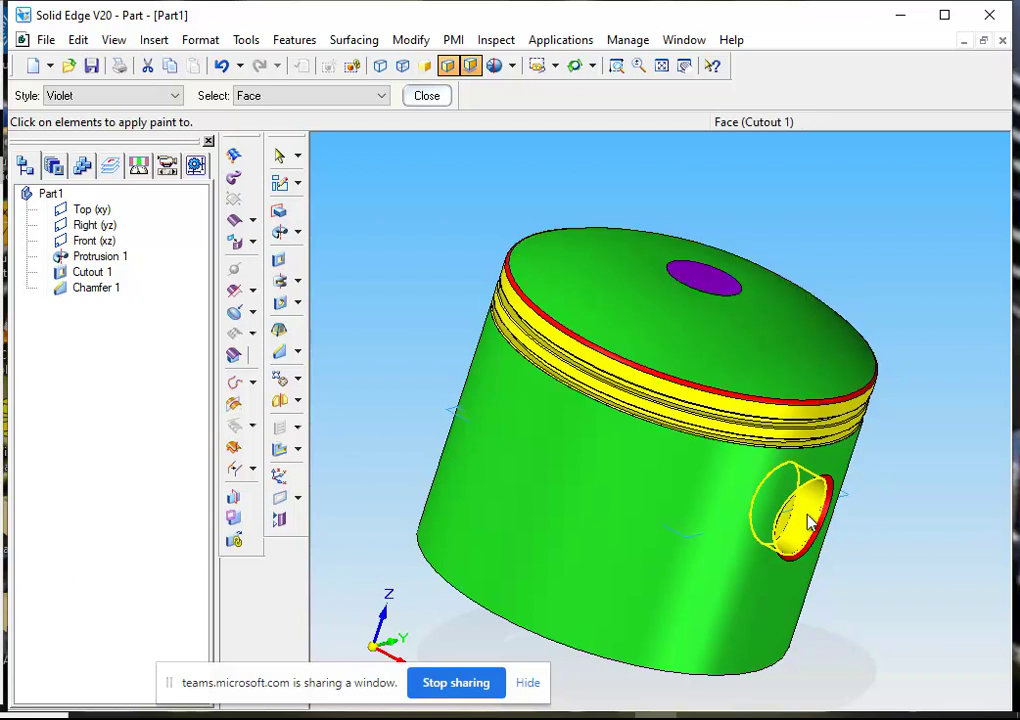
# - Paint the inner pin hole surfaces in both piston walls in the Orange style
pyautogui.click(173, 97)
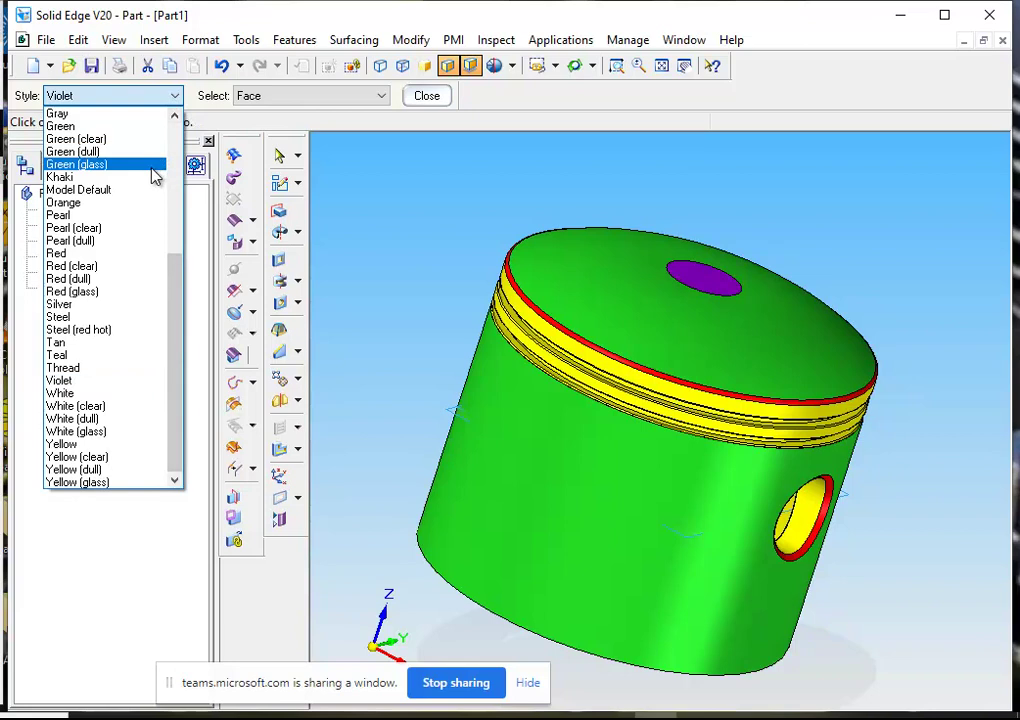
pyautogui.click(125, 203)
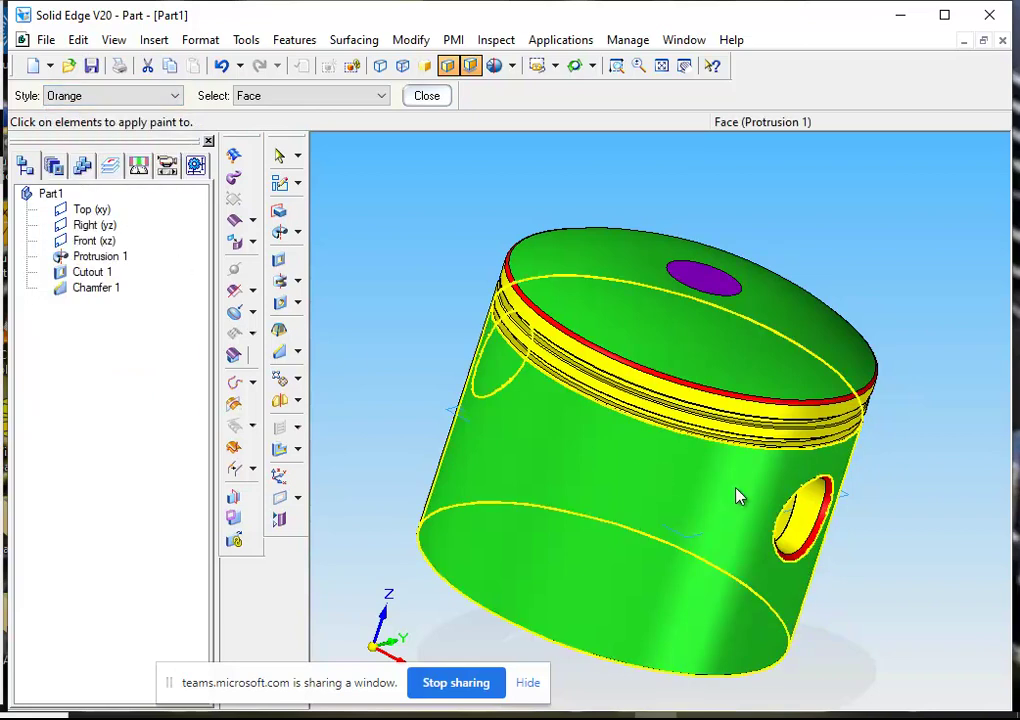
pyautogui.click(805, 520)
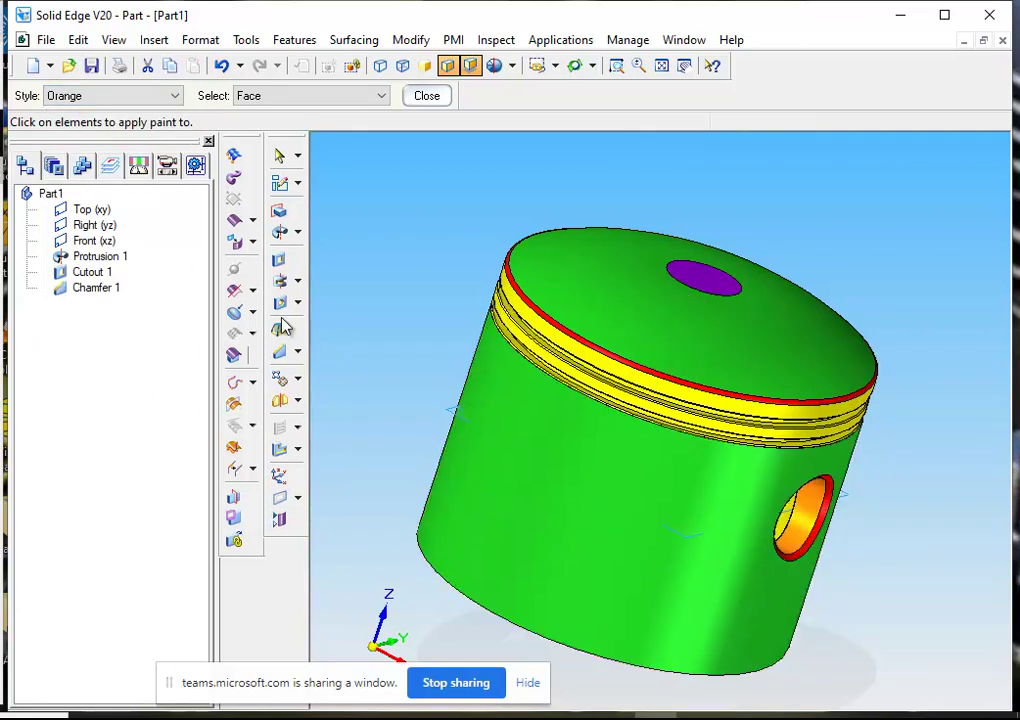
pyautogui.click(574, 65)
pyautogui.moveTo(478, 168); pyautogui.dragTo(530, 365)
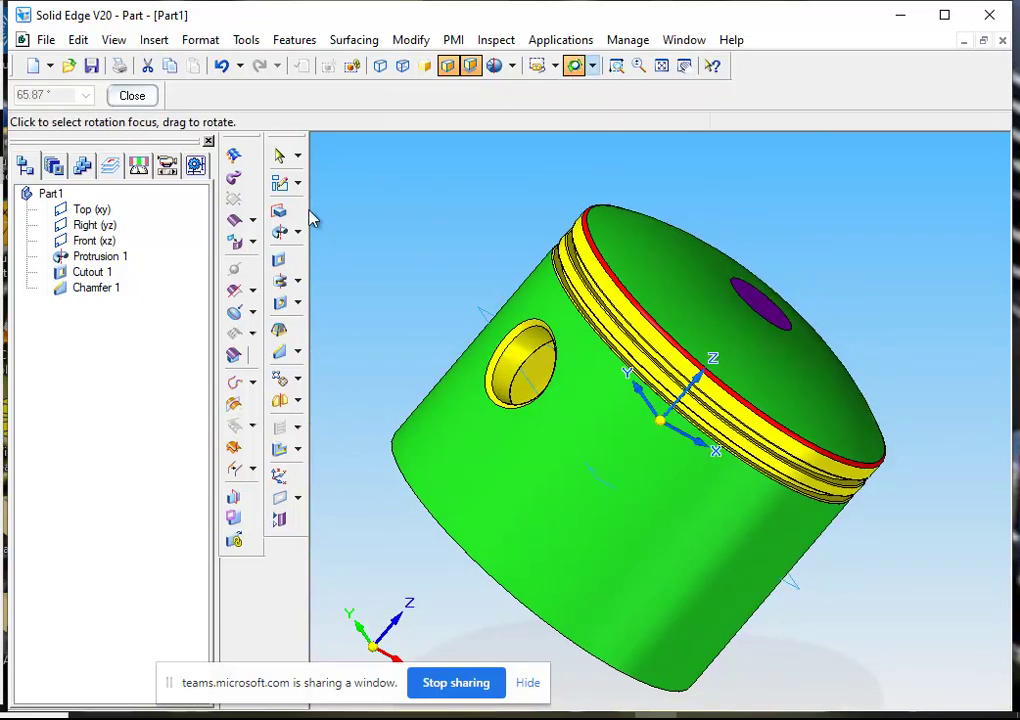
pyautogui.click(132, 95)
pyautogui.click(515, 370)
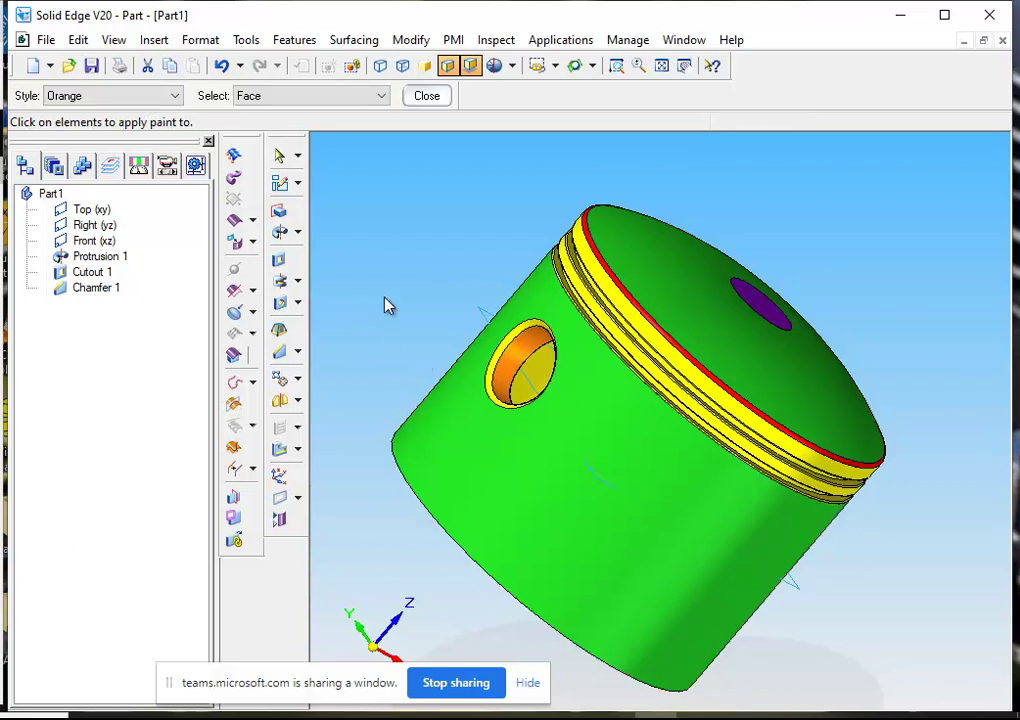
# - Examine the painted piston in front, side and isometric views, including its hollow underside, and restore a saved pictorial view showing the crown
pyautogui.click(538, 66)
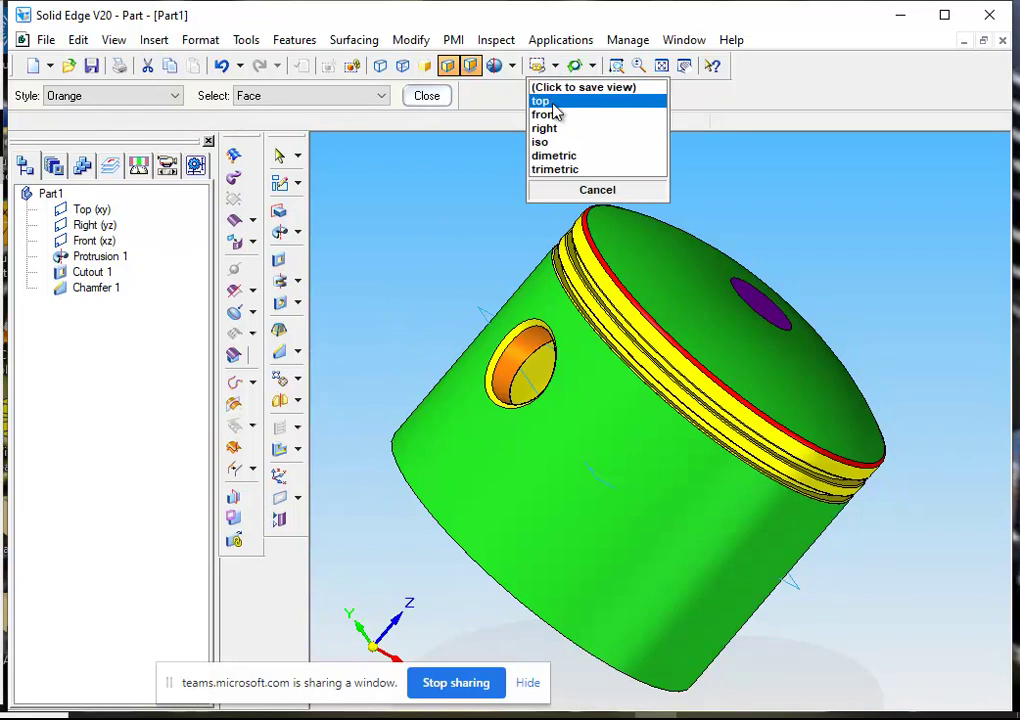
pyautogui.click(558, 114)
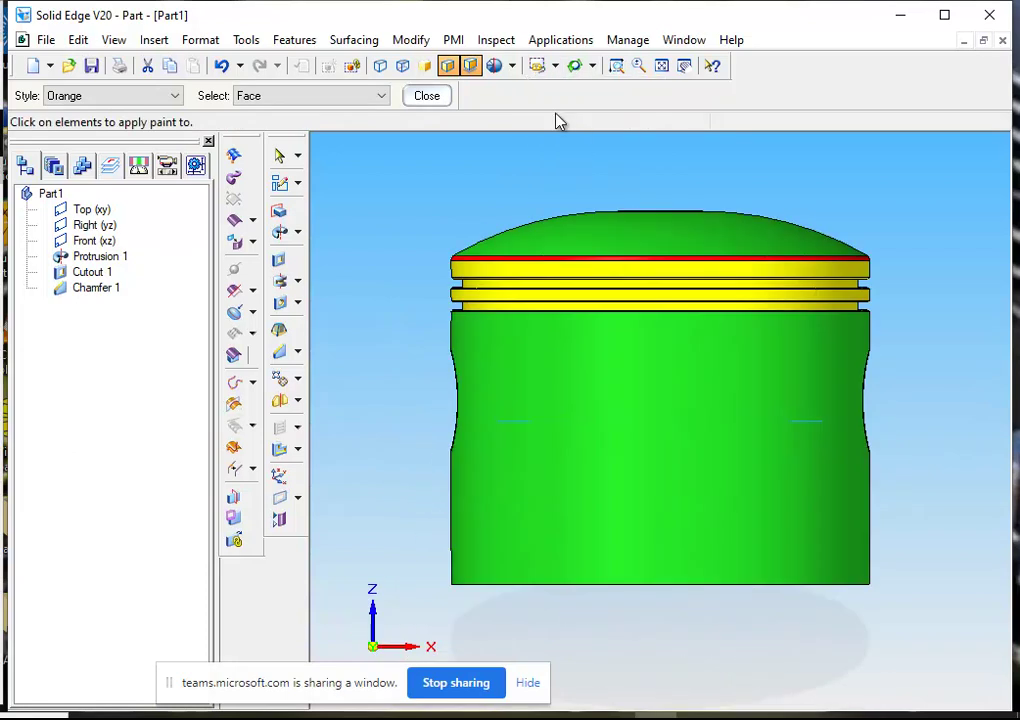
pyautogui.click(592, 66)
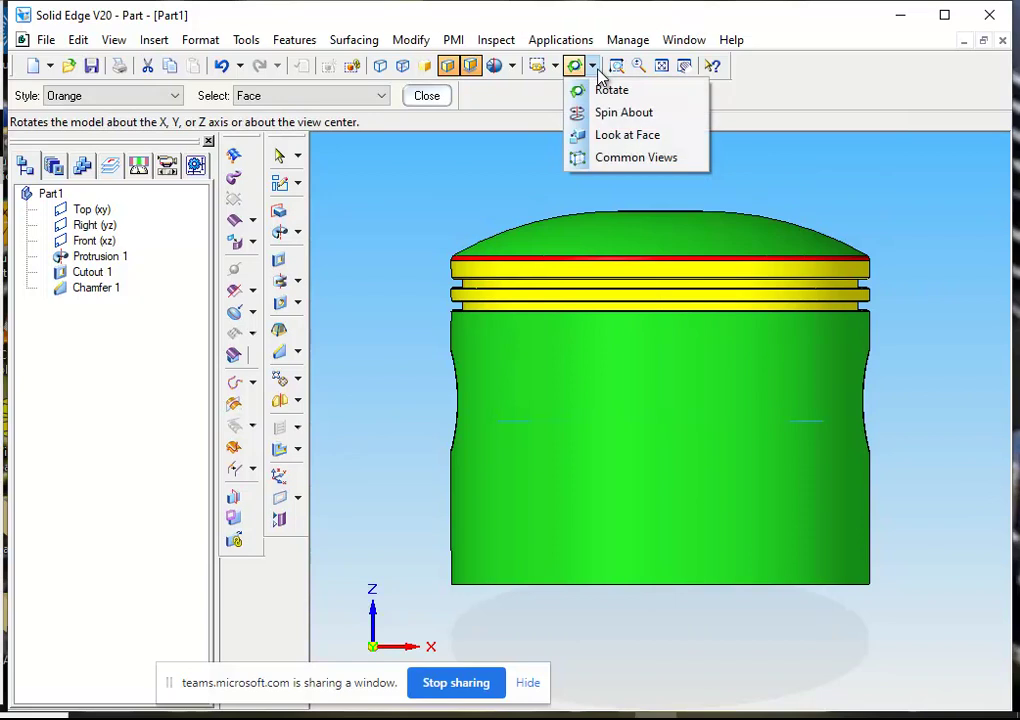
pyautogui.click(633, 164)
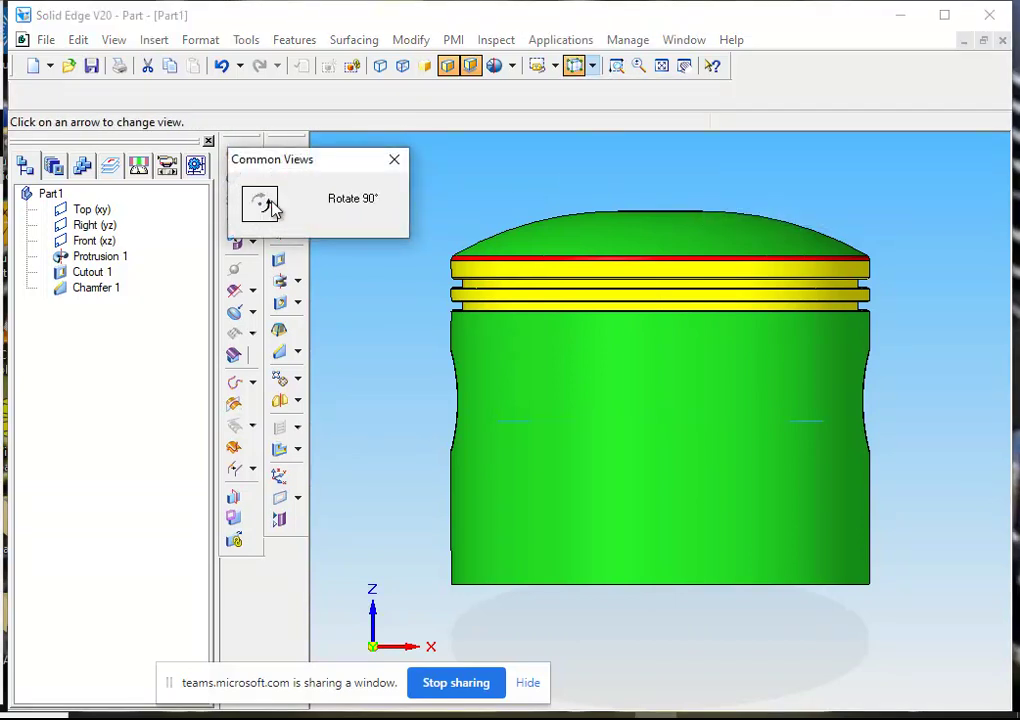
pyautogui.click(279, 210)
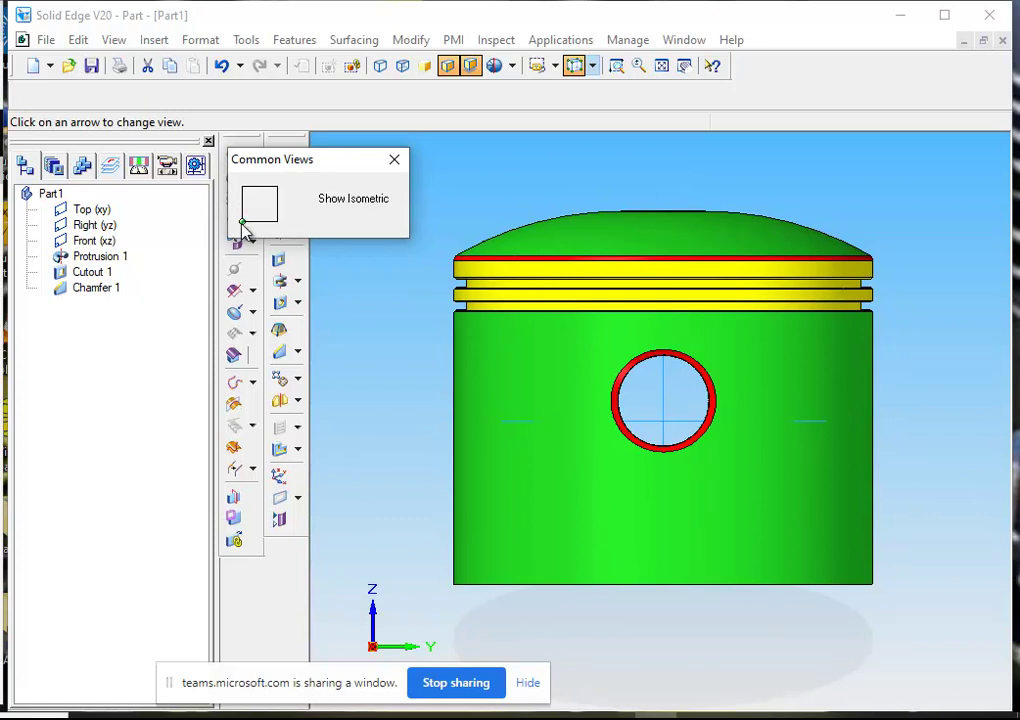
pyautogui.click(243, 224)
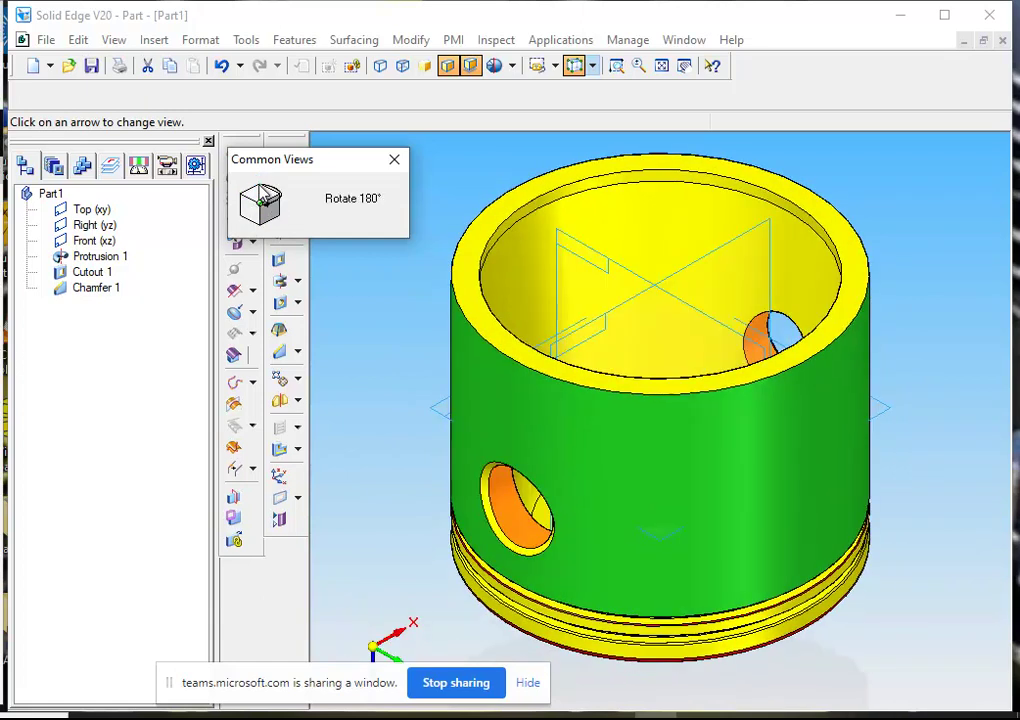
pyautogui.click(267, 213)
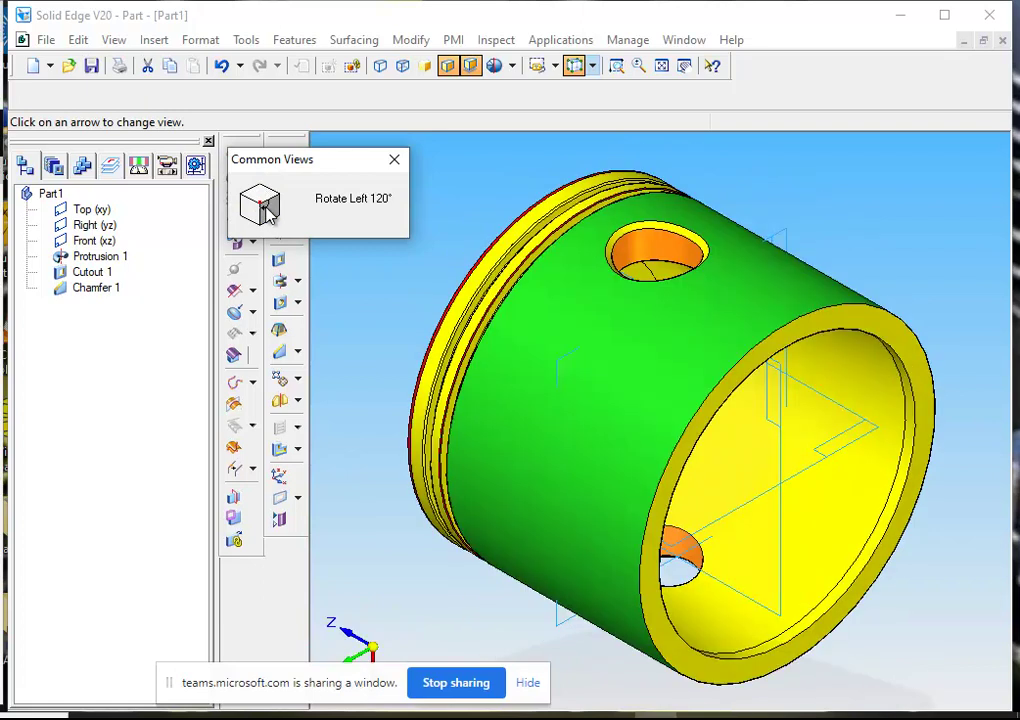
pyautogui.click(266, 207)
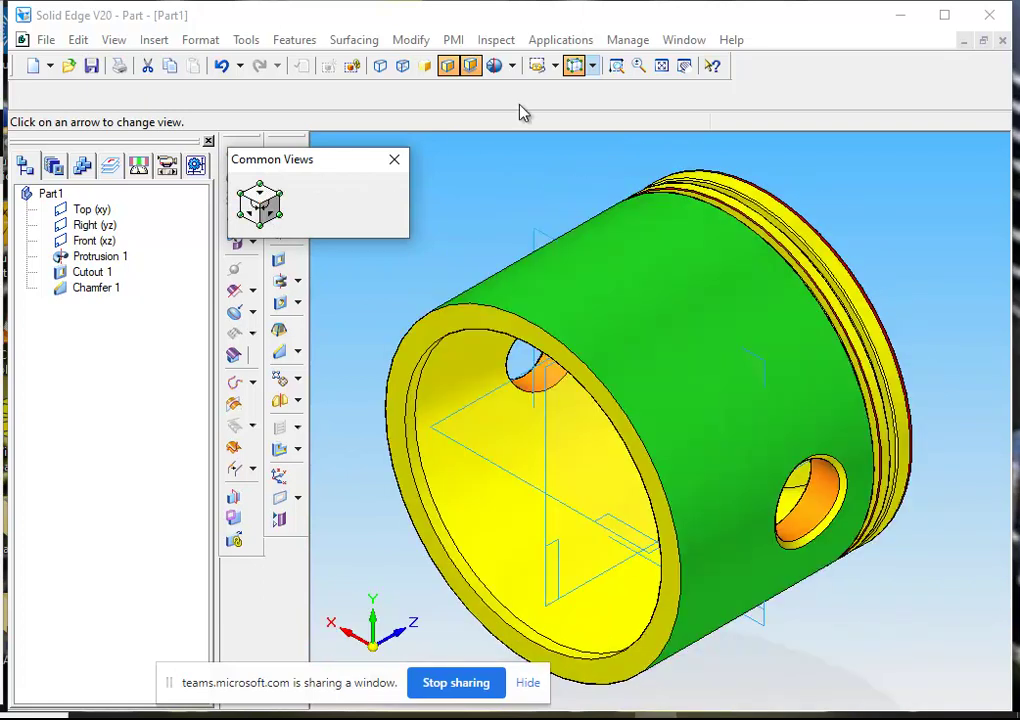
pyautogui.click(555, 66)
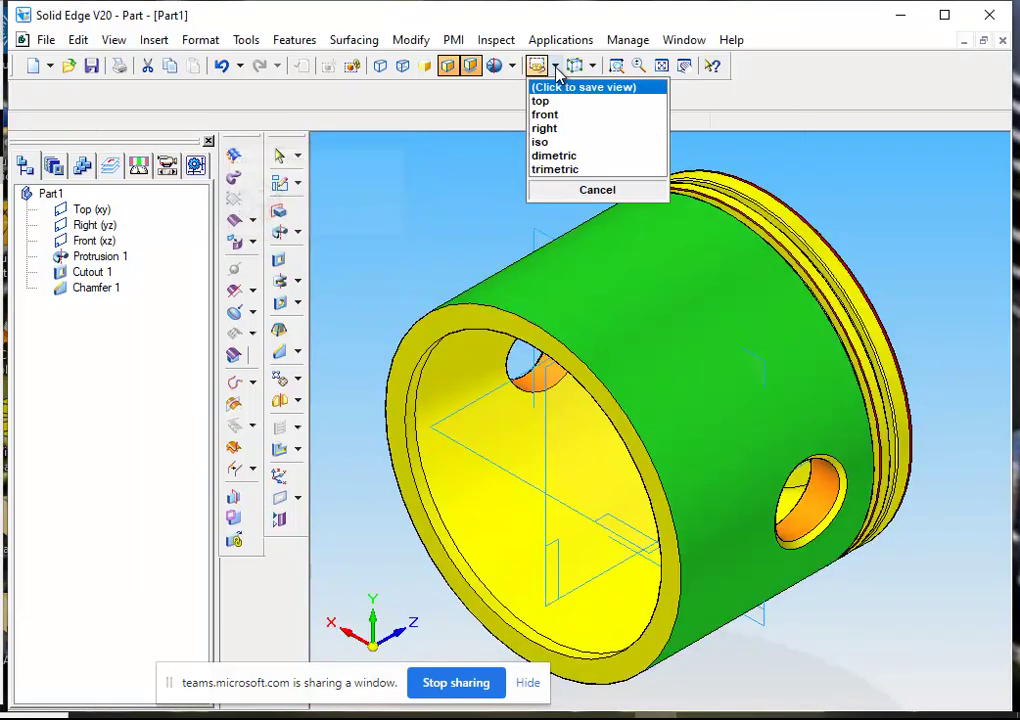
pyautogui.click(558, 164)
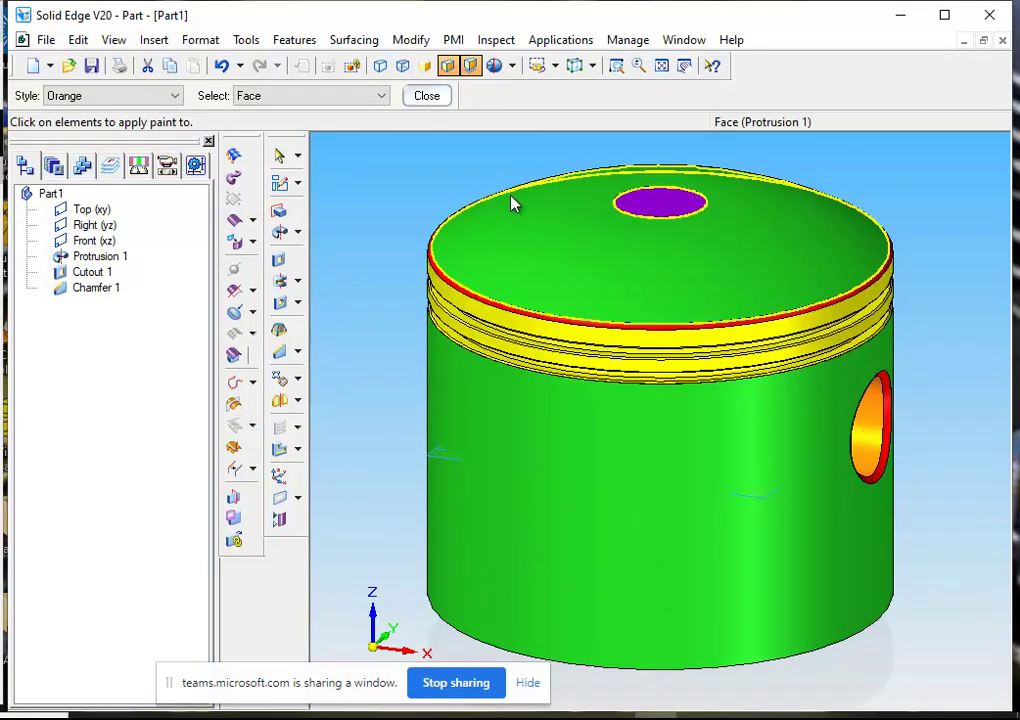
# - Save the part in the MDC LAB folder as a new part document named Piston 07-05-2021.par
pyautogui.click(44, 40)
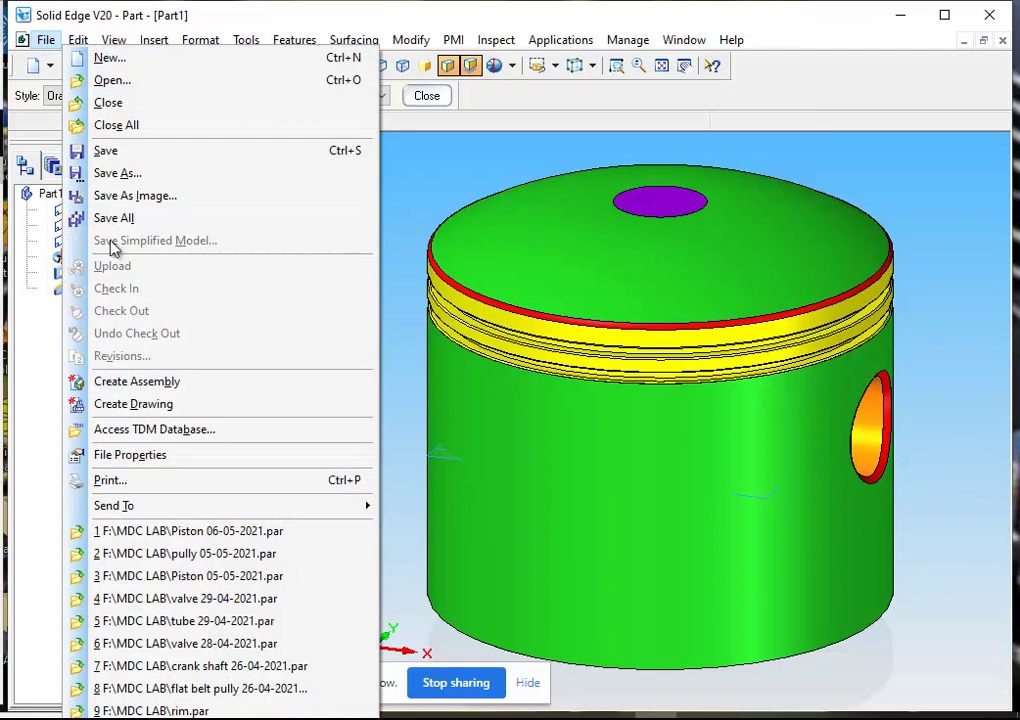
pyautogui.click(116, 180)
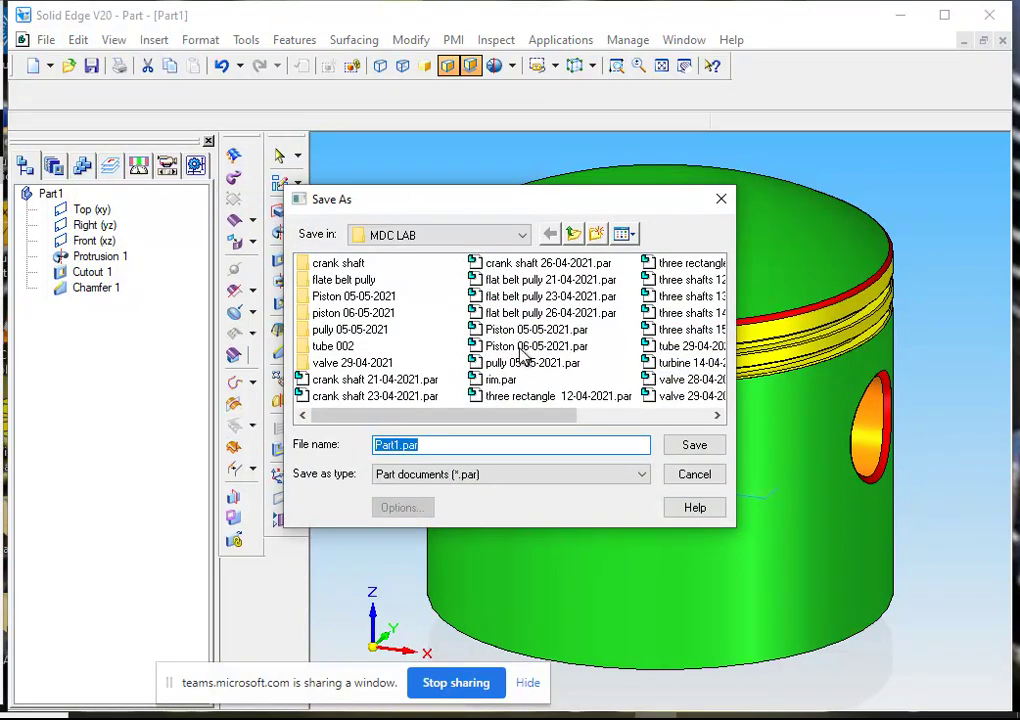
pyautogui.click(521, 348)
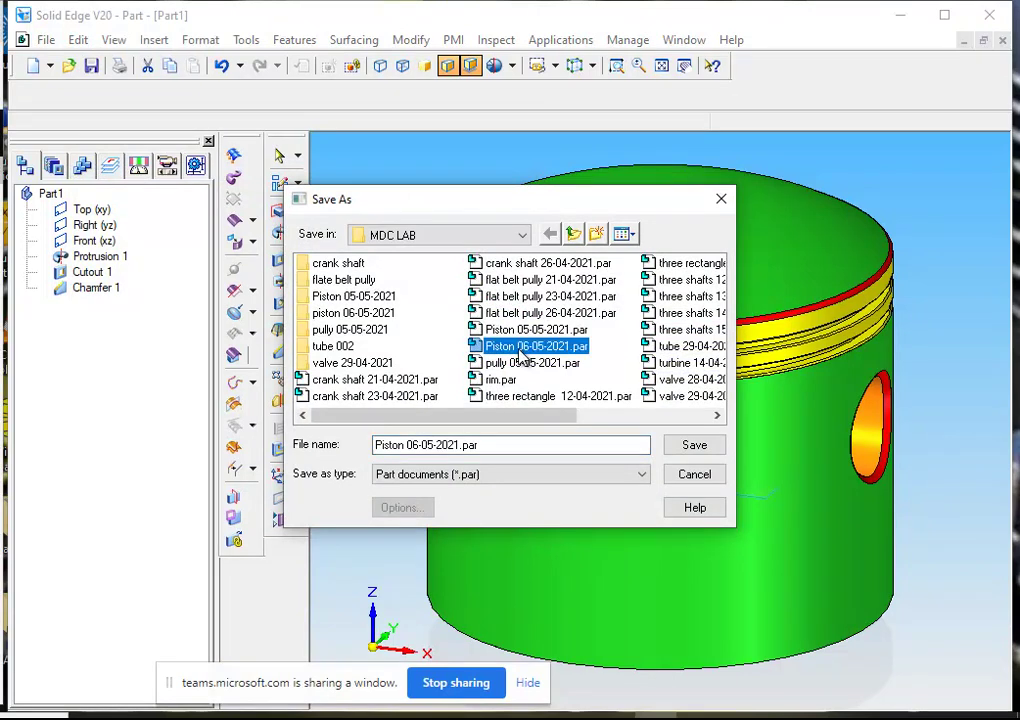
pyautogui.click(418, 444)
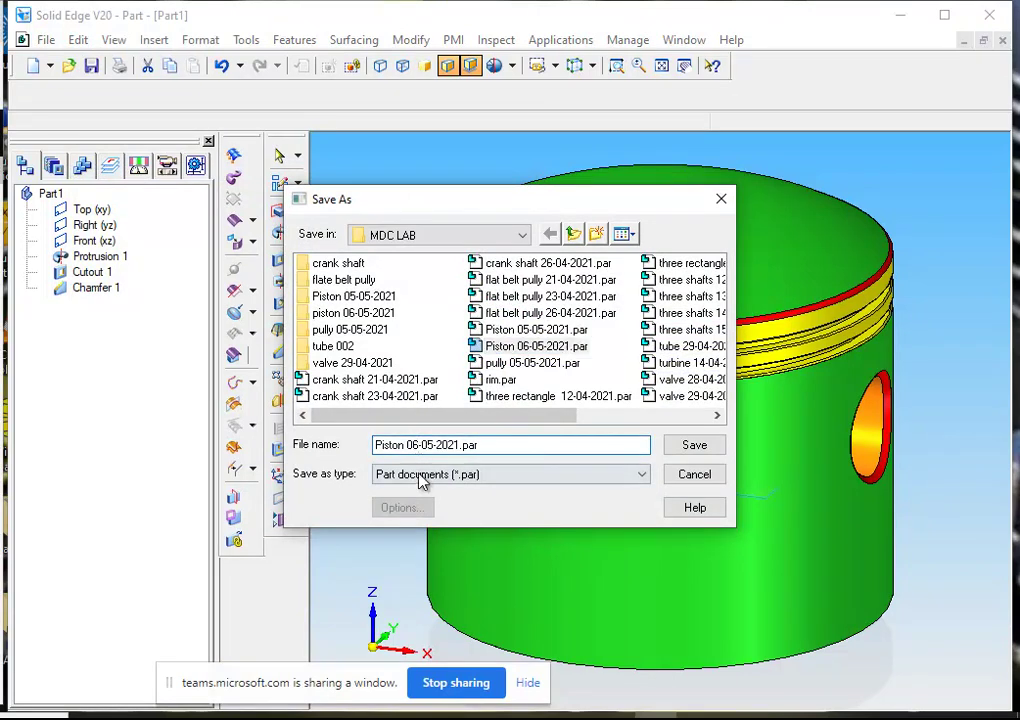
pyautogui.press('BackSpace')
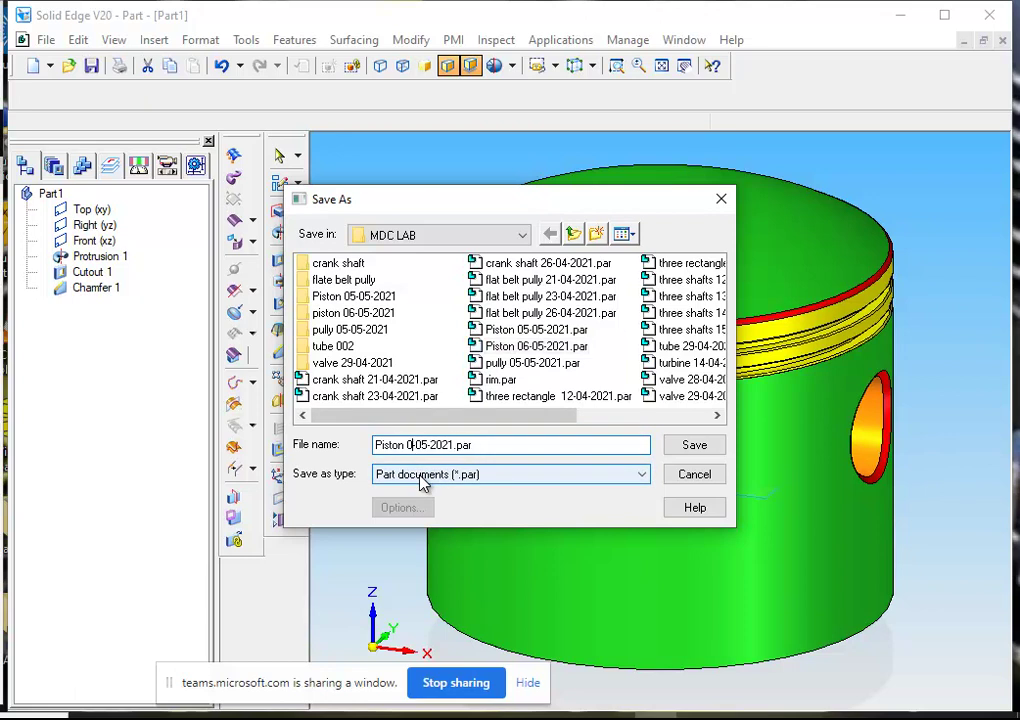
pyautogui.write('7')
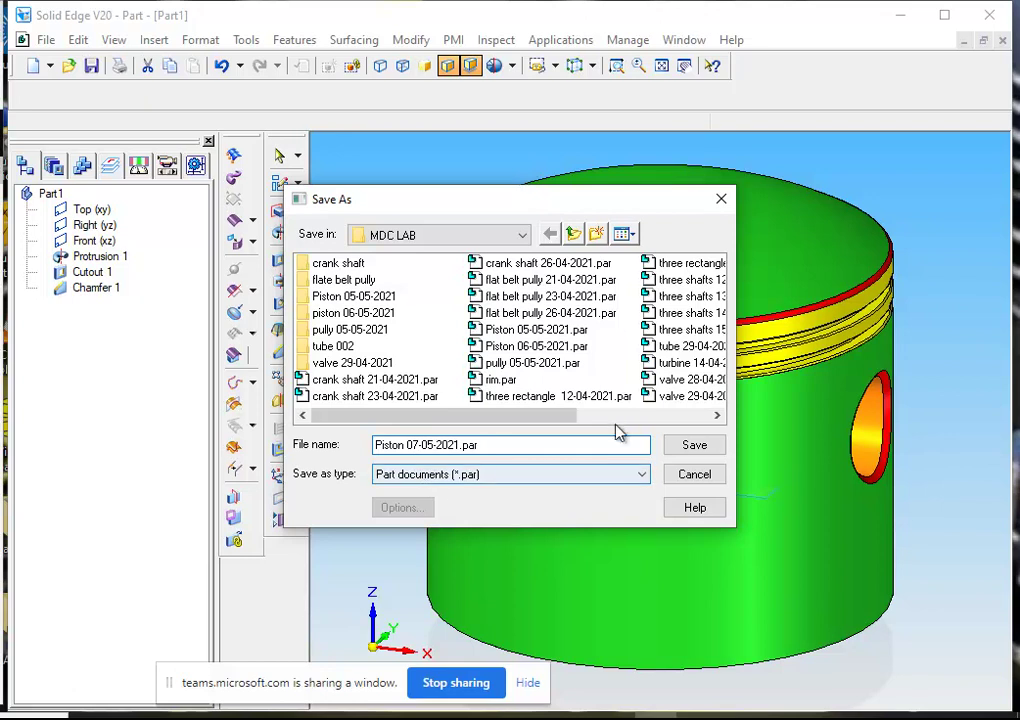
pyautogui.click(703, 450)
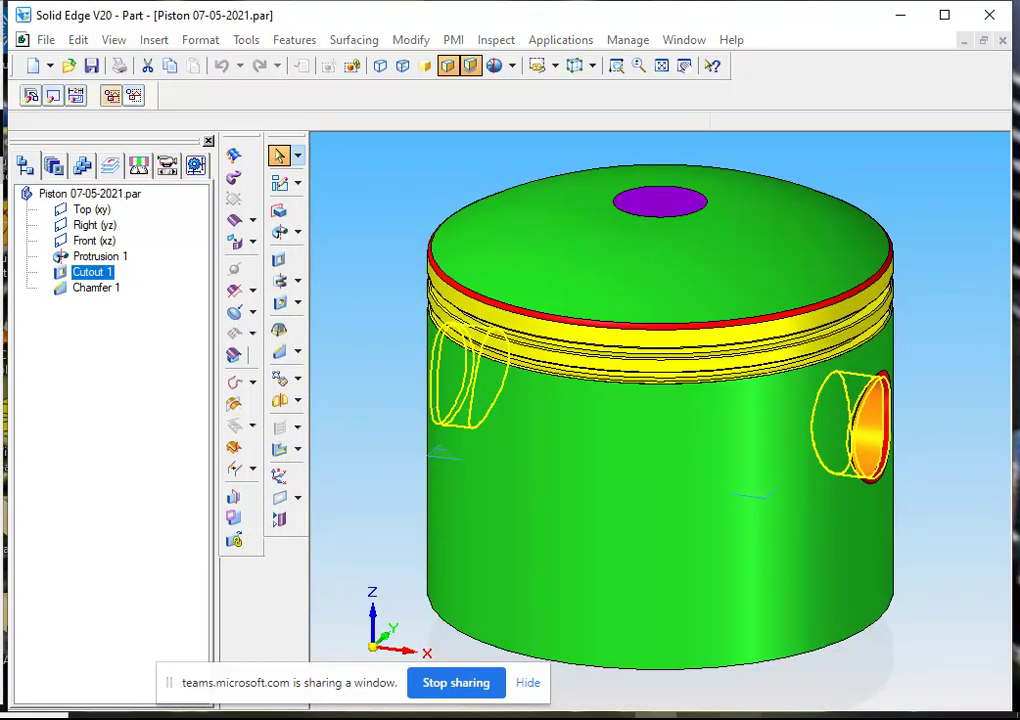
pyautogui.click(740, 716)
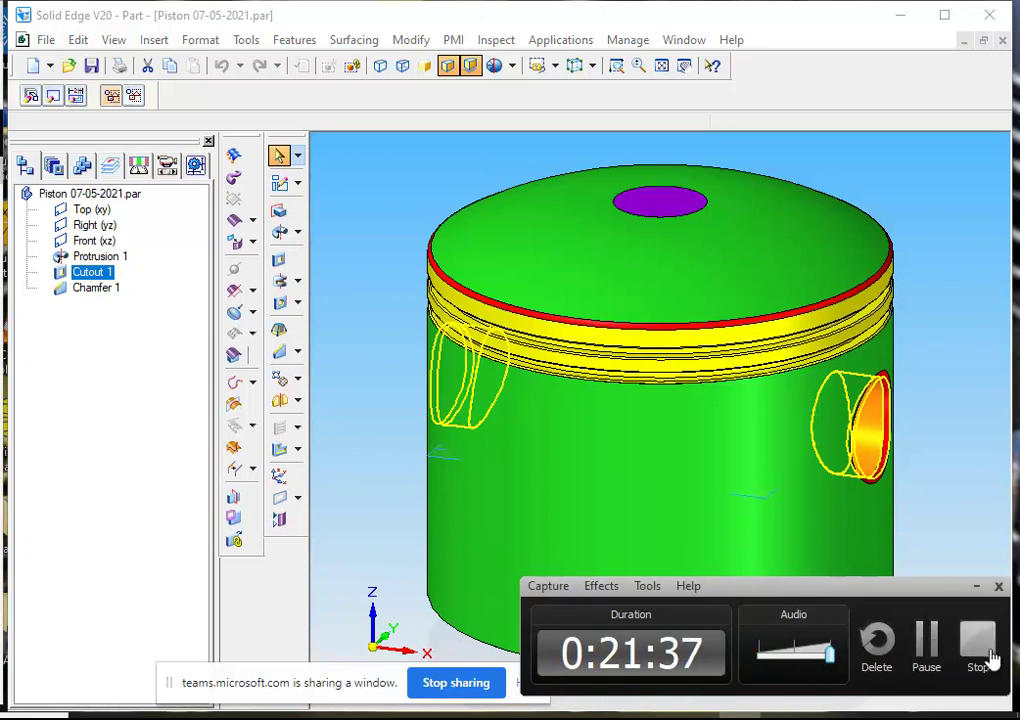